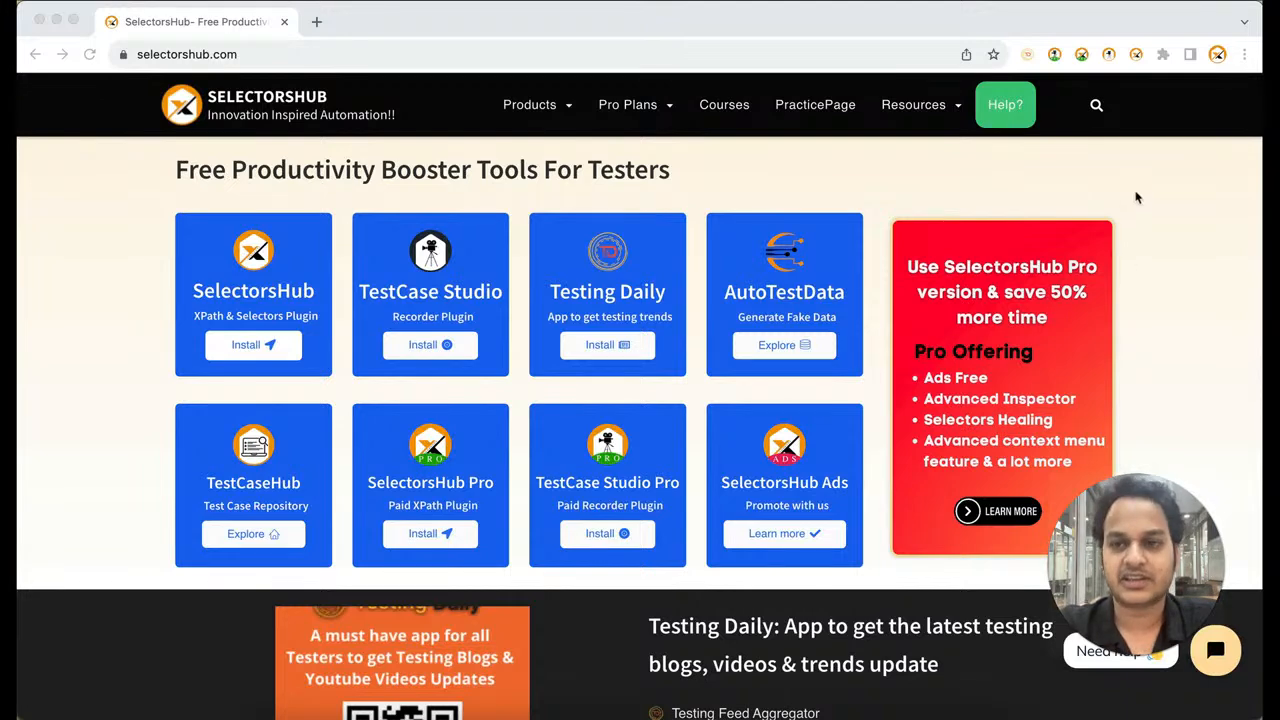
Start the TestCase Studio Pro recorder on the SelectorsHub site and open the site's PracticePage
left_click(1055, 55)
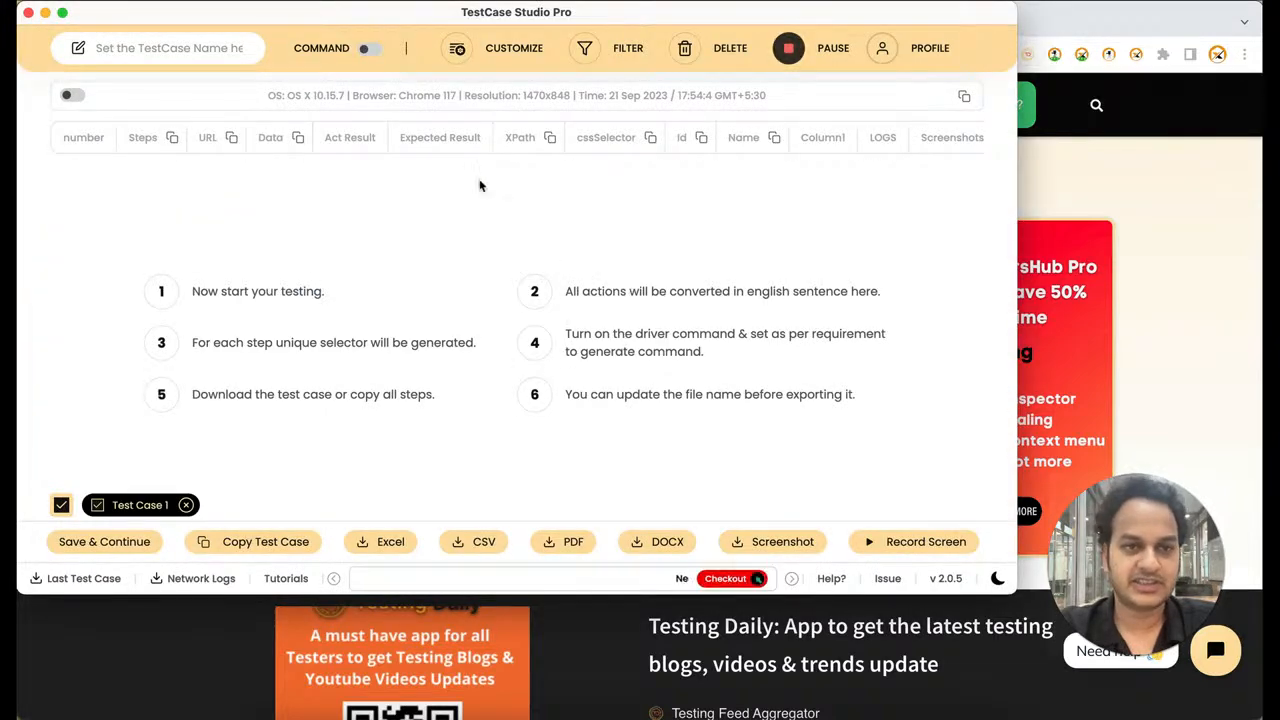
left_click(1168, 285)
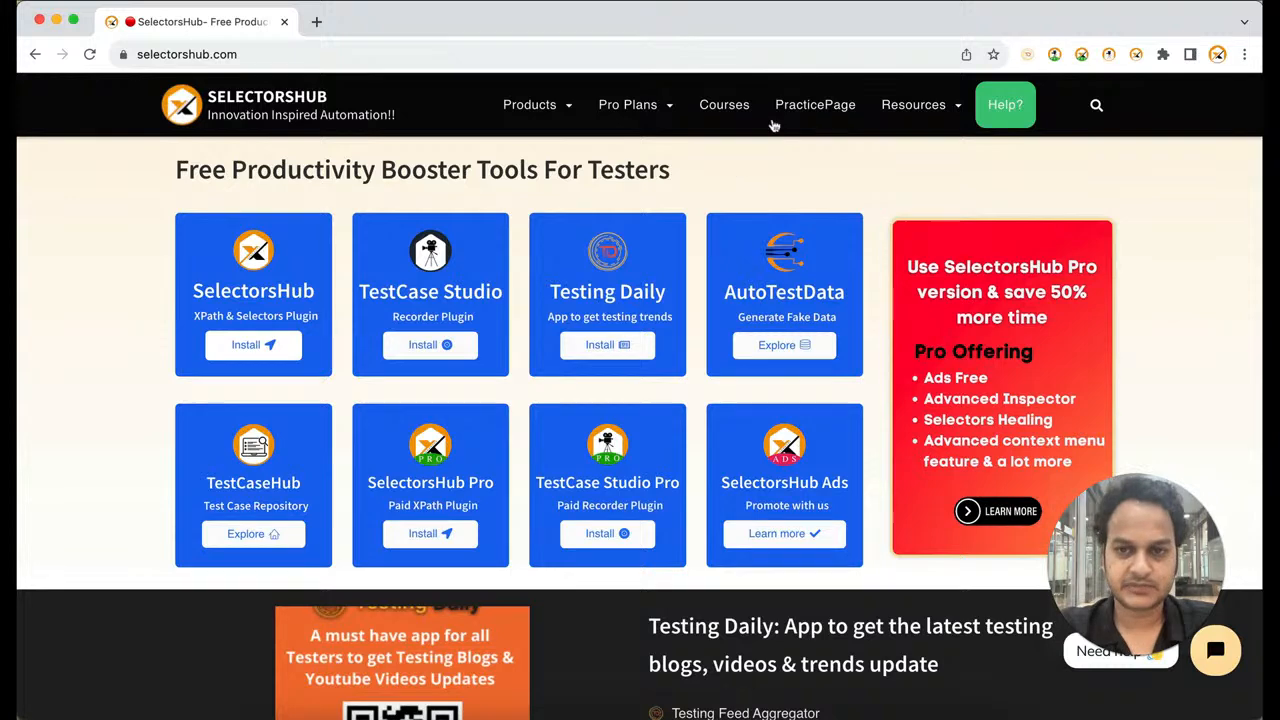
left_click(810, 112)
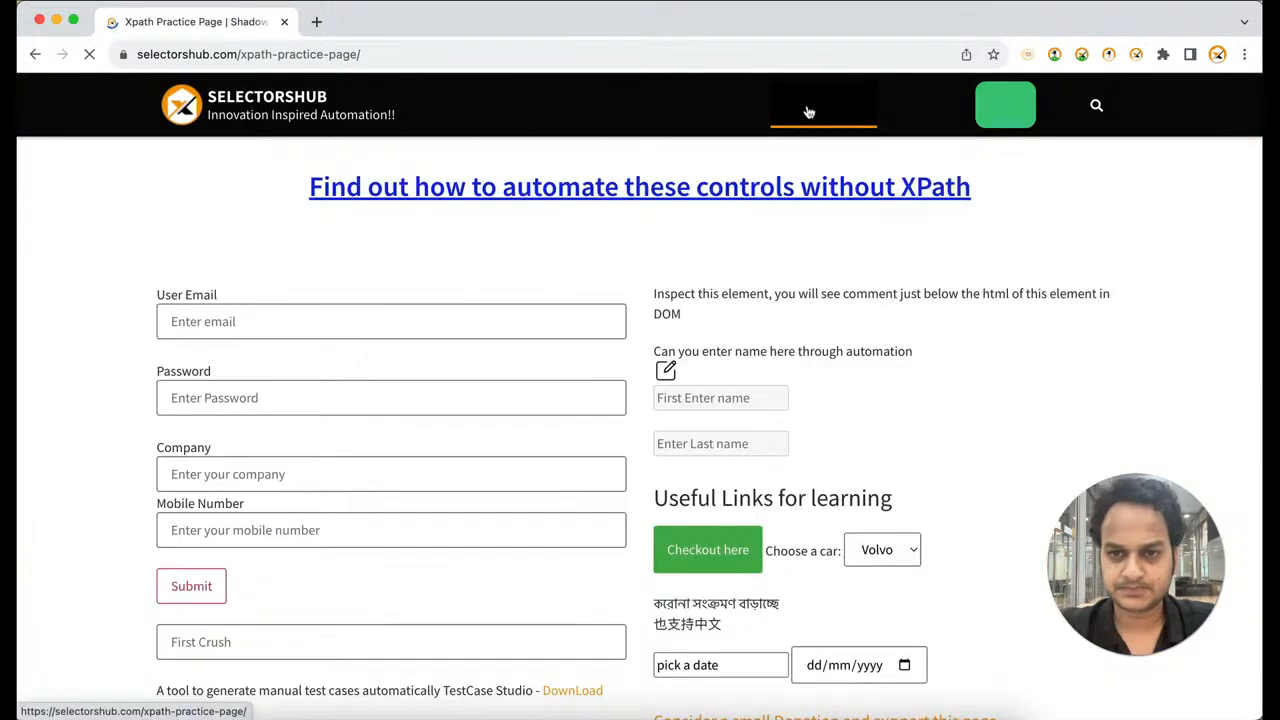
Enter selectorshub as the company, fill in the mobile number, and submit the practice form
left_click(387, 474)
type("se")
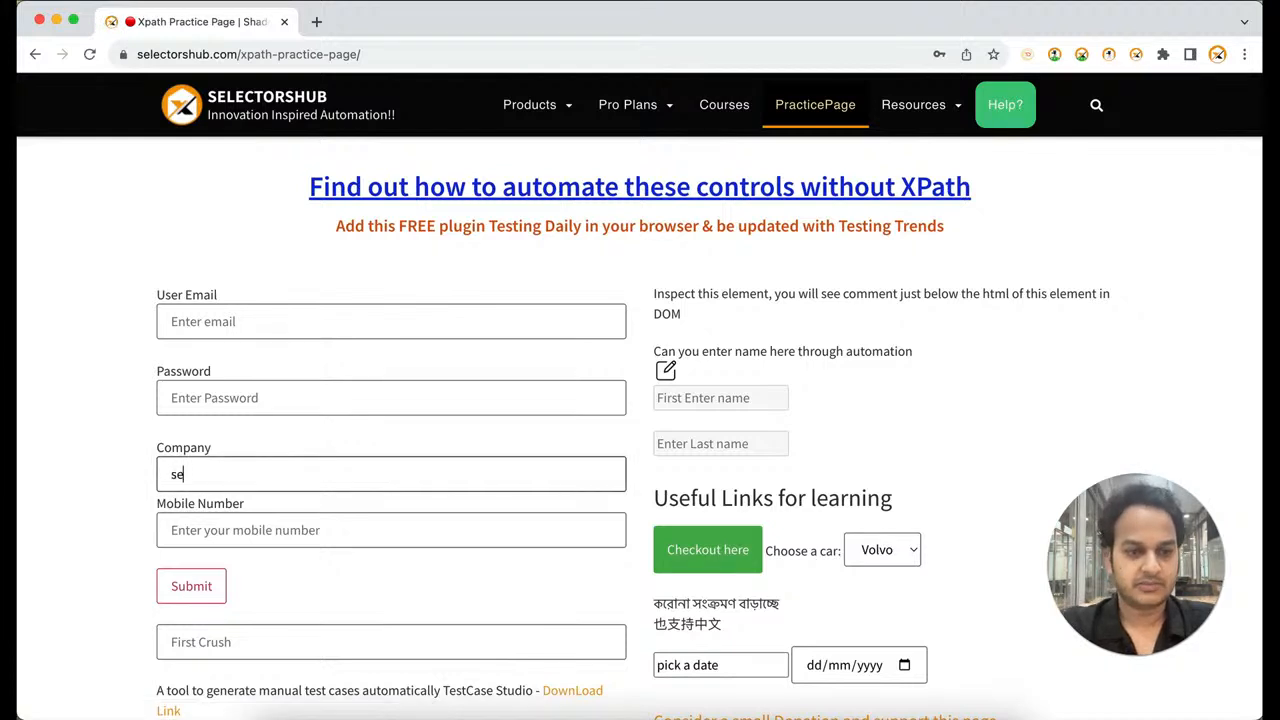
type("lectorshub")
key("Tab")
type("9")
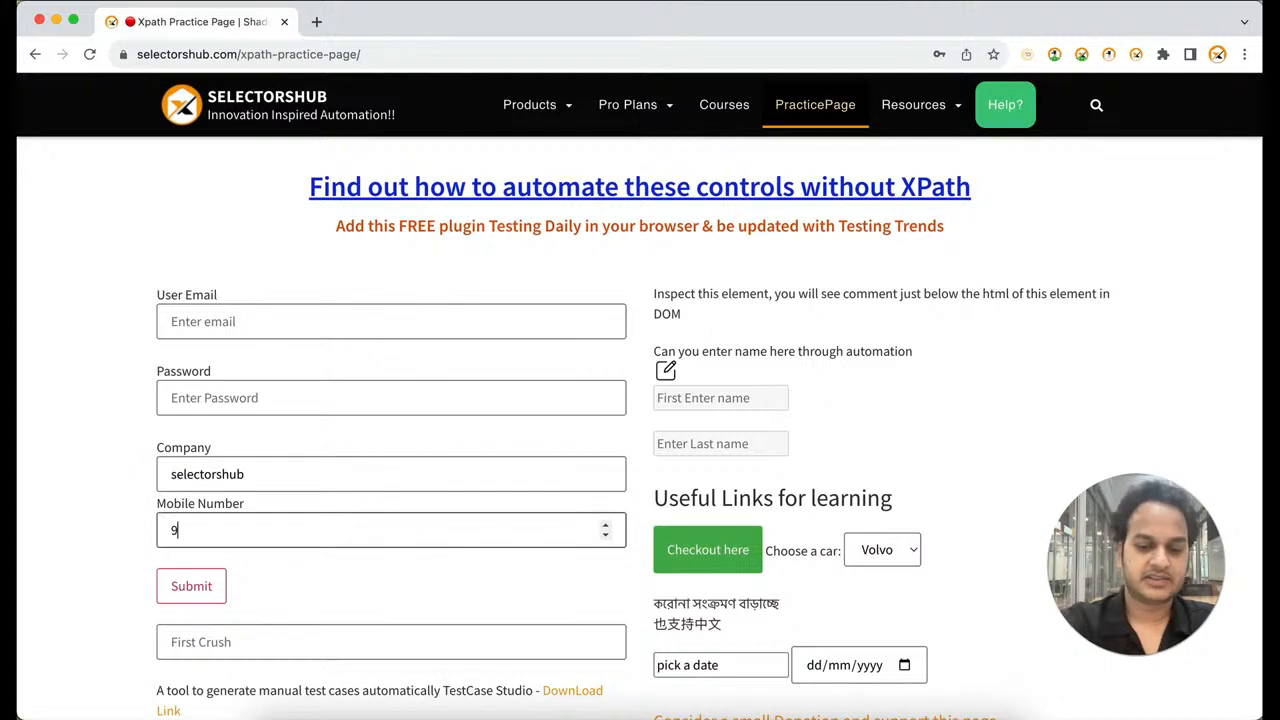
type("456789")
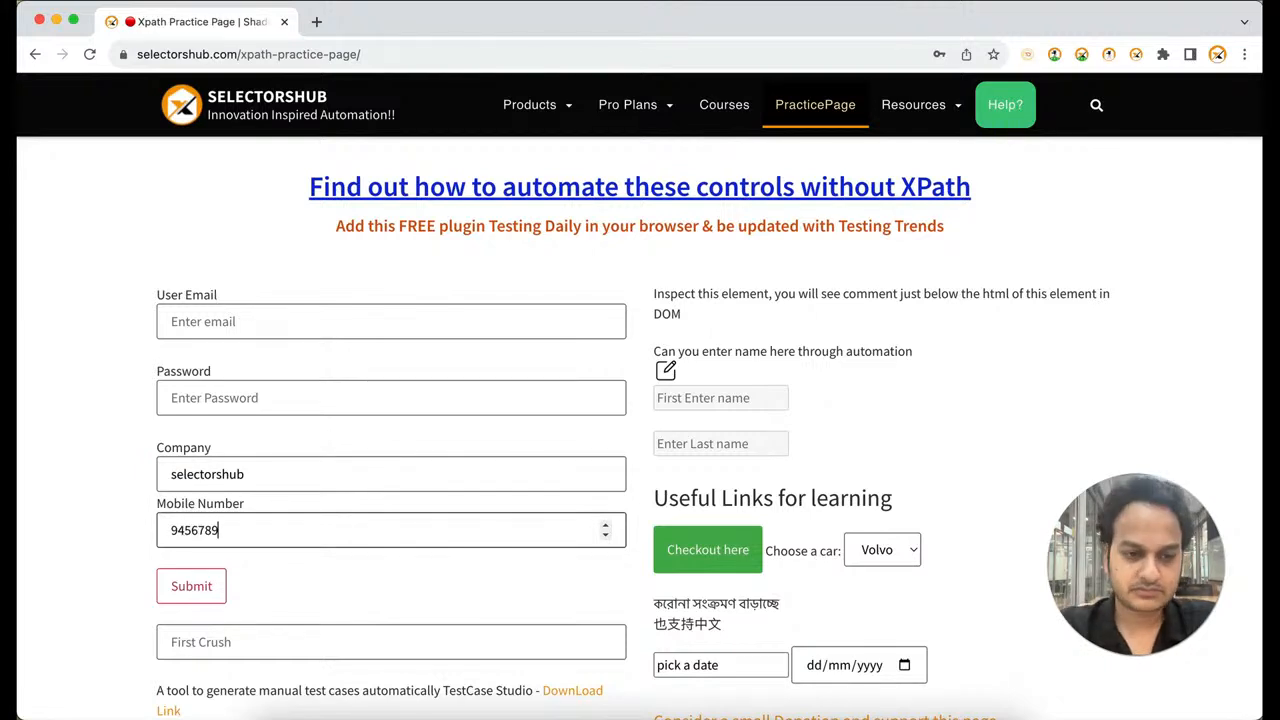
key("Return")
Switch to TestCase Studio Pro to check the recorded steps and examine the step sentences in the customization settings
key("super+grave")
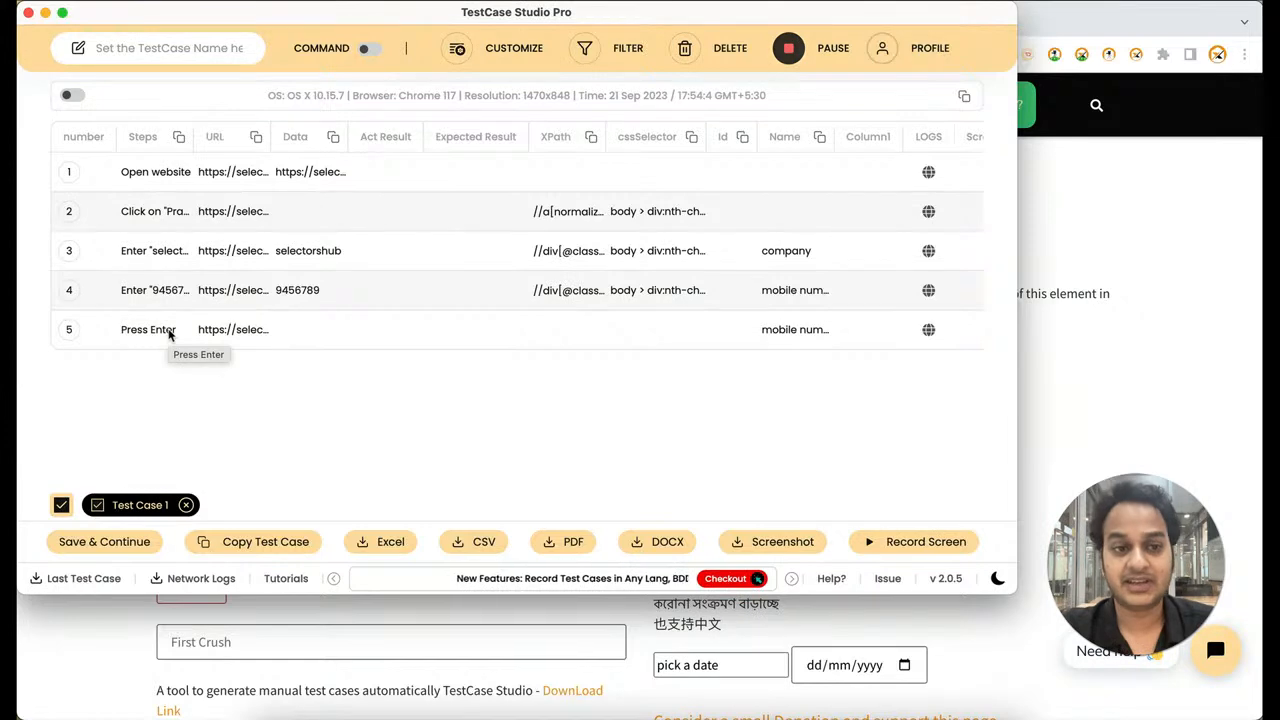
left_click(513, 52)
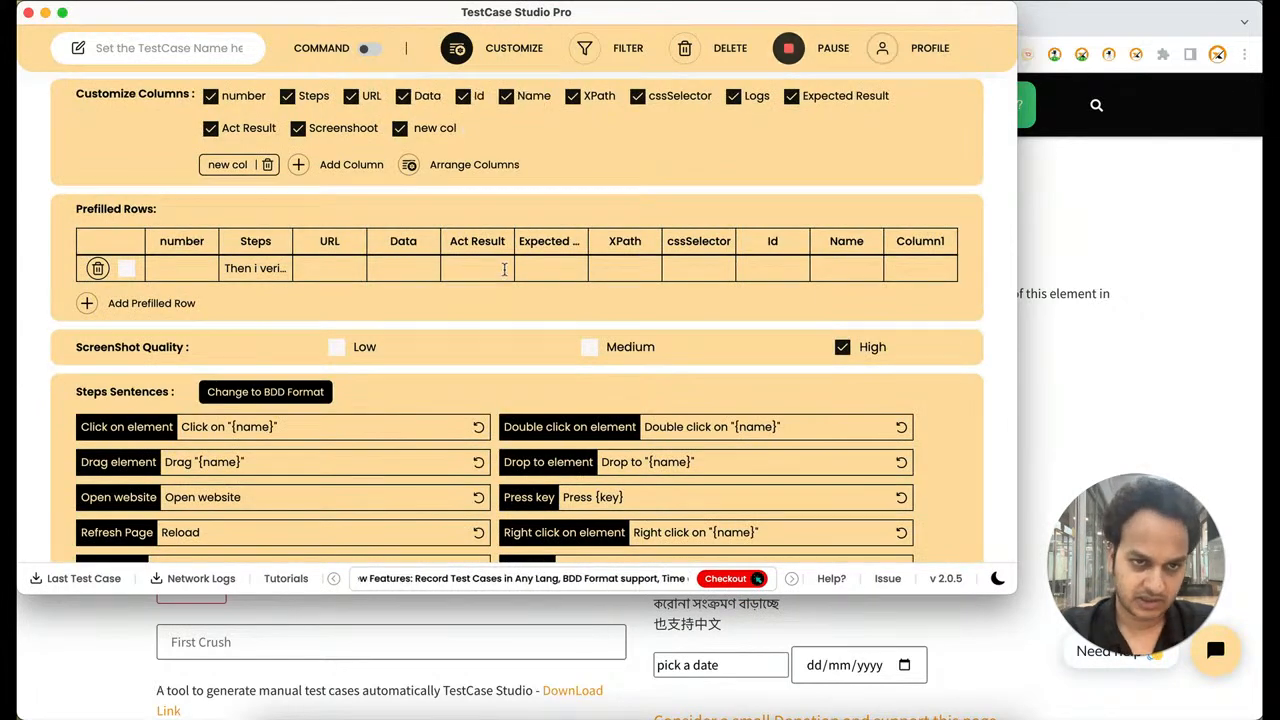
scroll(504, 268, "down", 3)
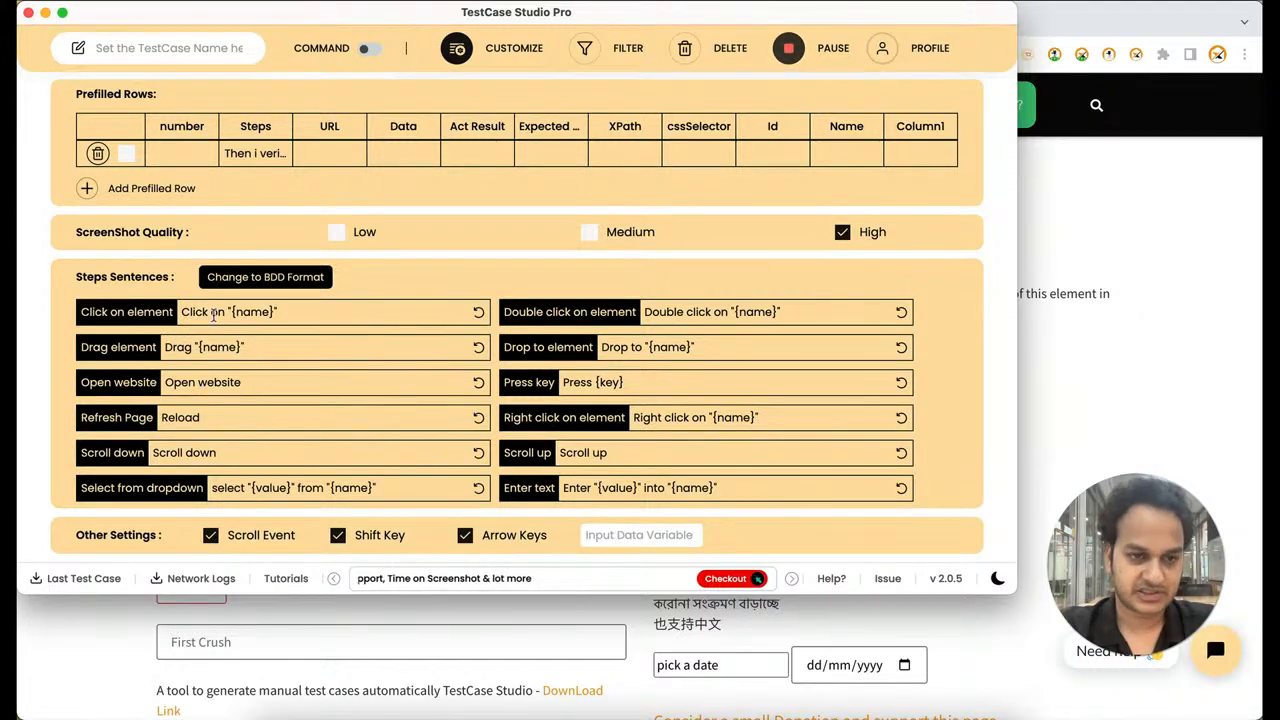
Switch to Chrome and search Google for english to chinese translation in a new tab
left_click(1122, 253)
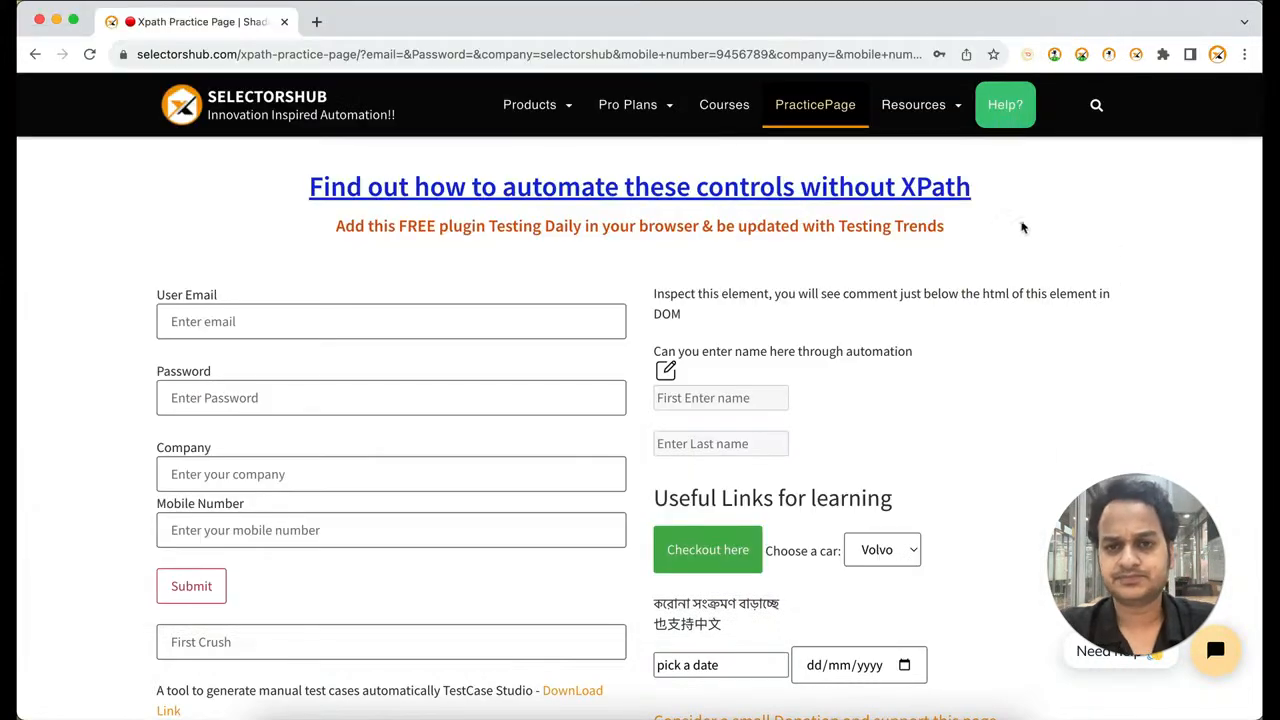
left_click(317, 22)
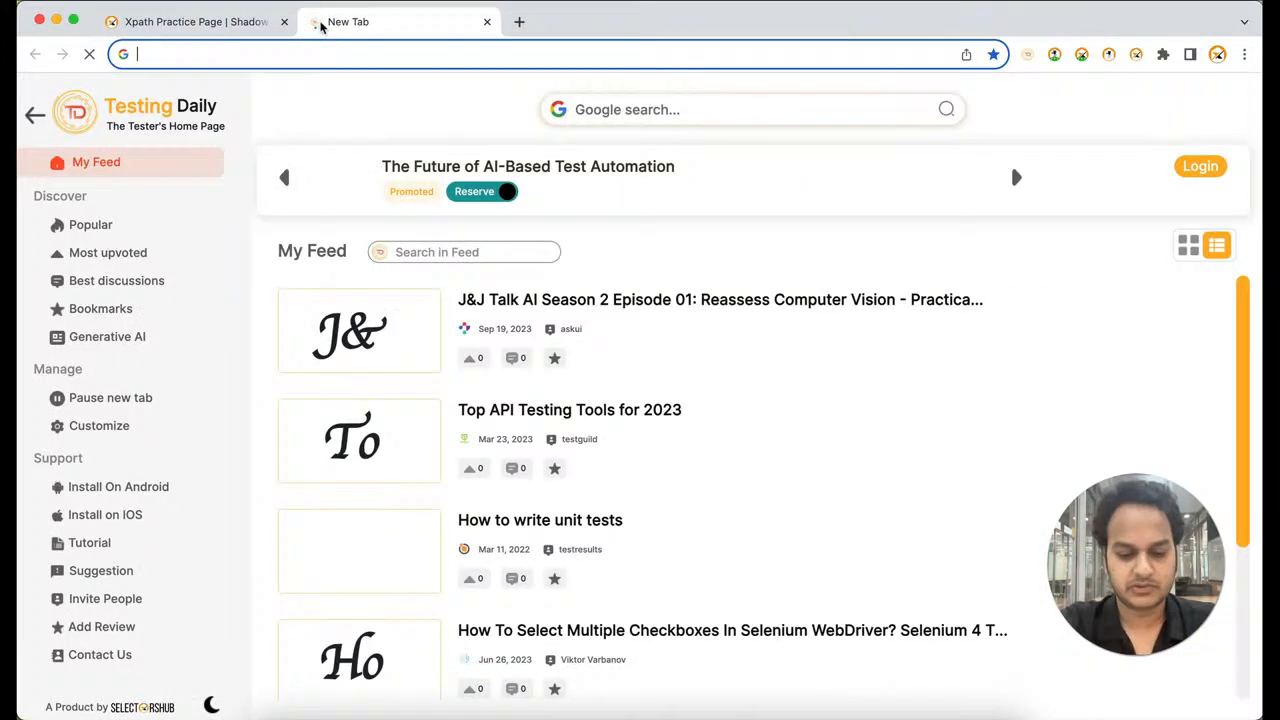
type("eng")
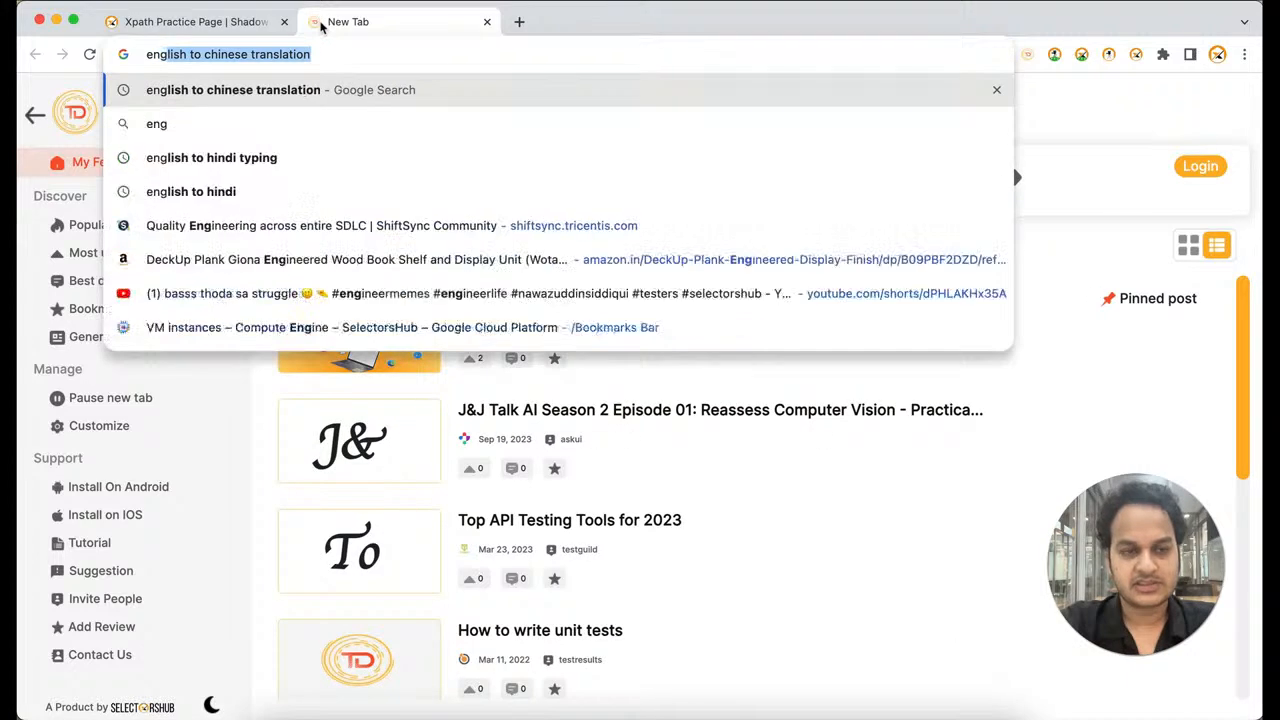
key("Return")
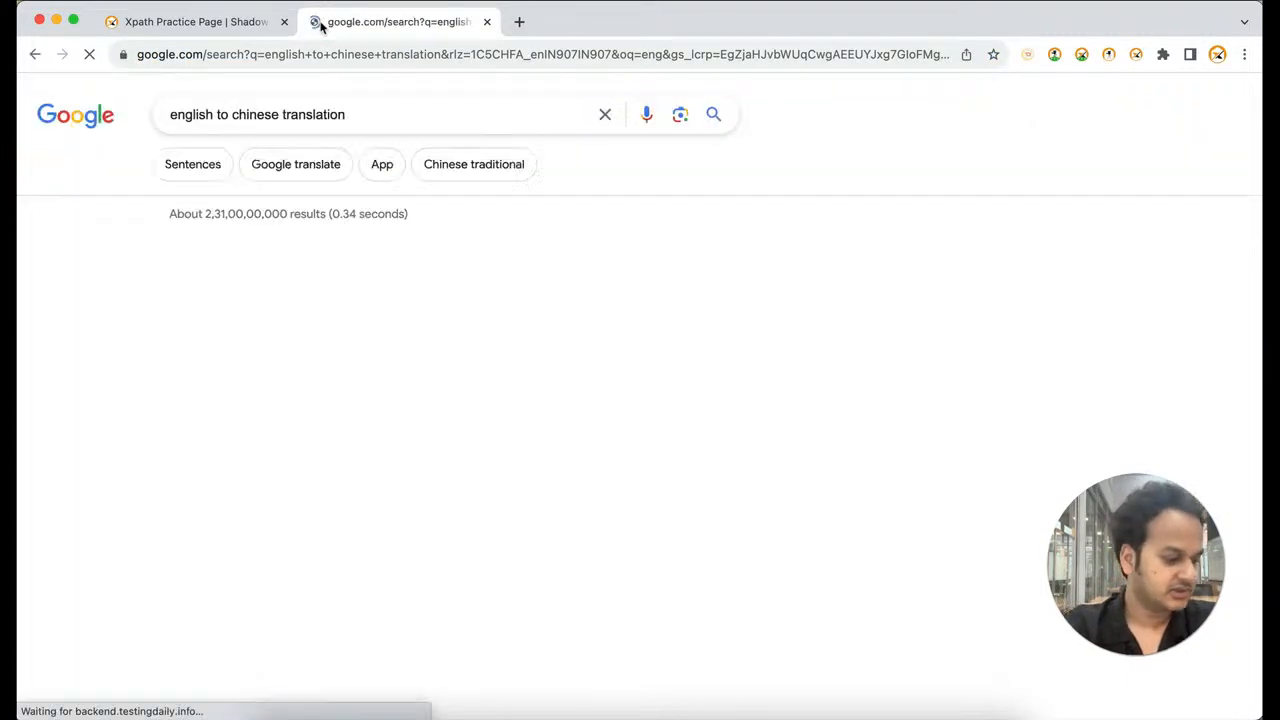
Translate "Click on" into Chinese in Google's translator and set the Click on element sentence in TestCase Studio to 点击 "{name}"
key("super+Tab")
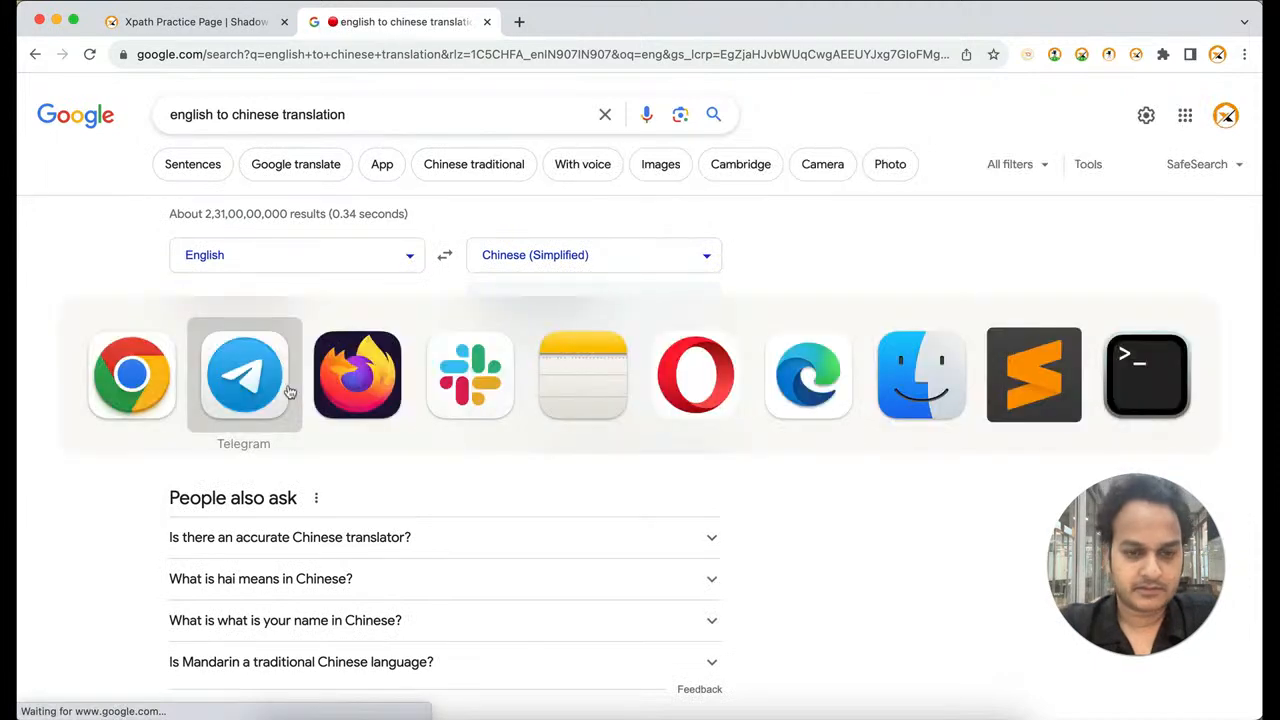
key("super+shift+Tab")
left_click_drag(181, 312, 228, 312)
key("super+c")
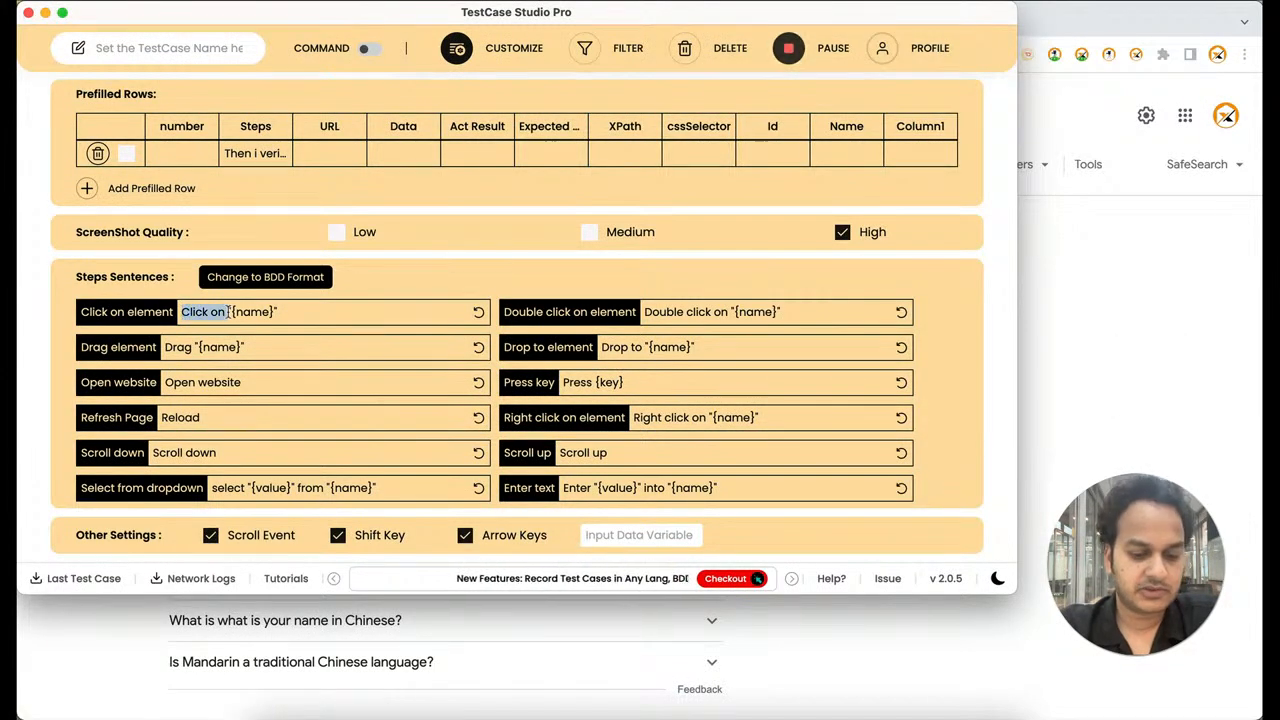
key("super+Tab")
left_click(228, 311)
key("super+v")
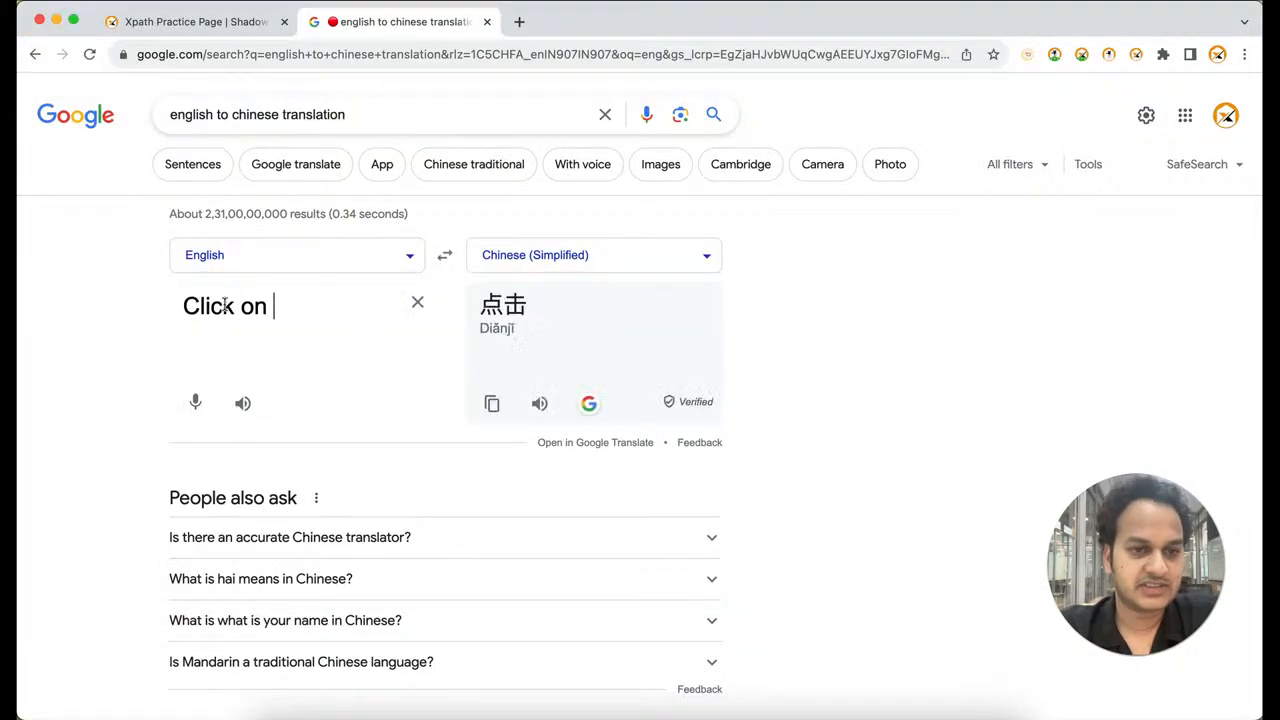
left_click_drag(481, 302, 543, 306)
key("super+c")
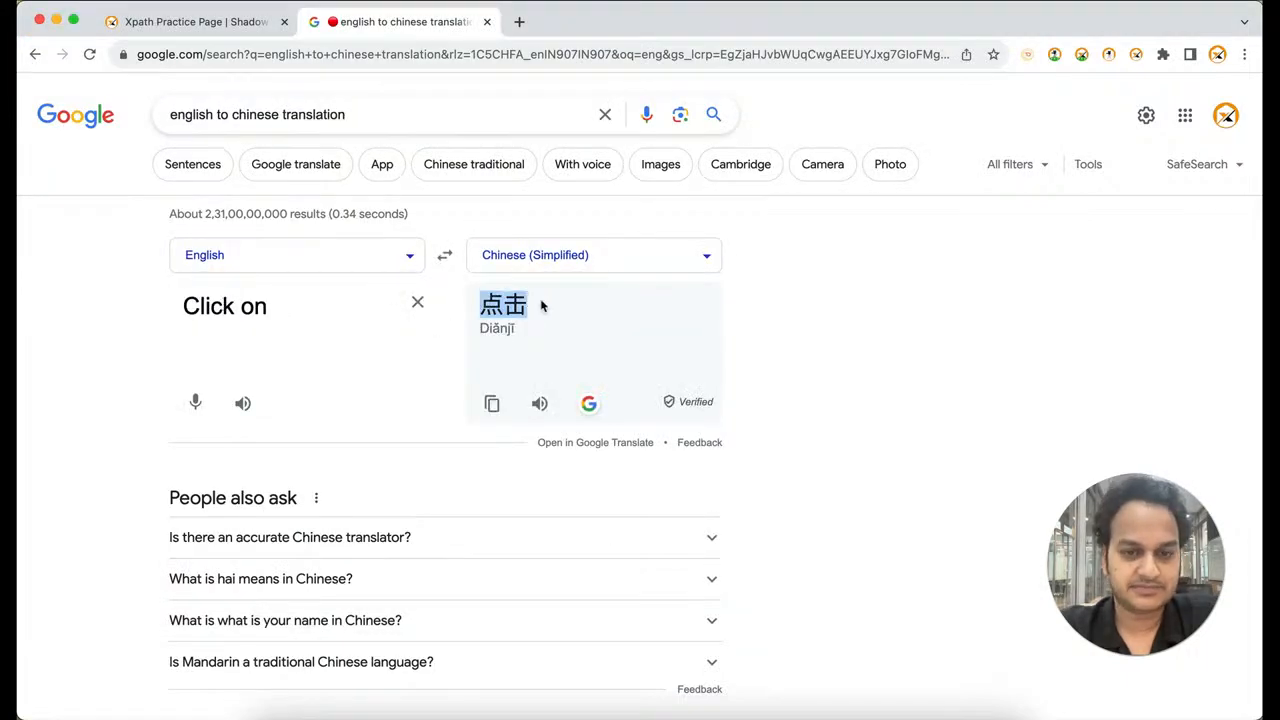
key("super+Tab")
key("super+v")
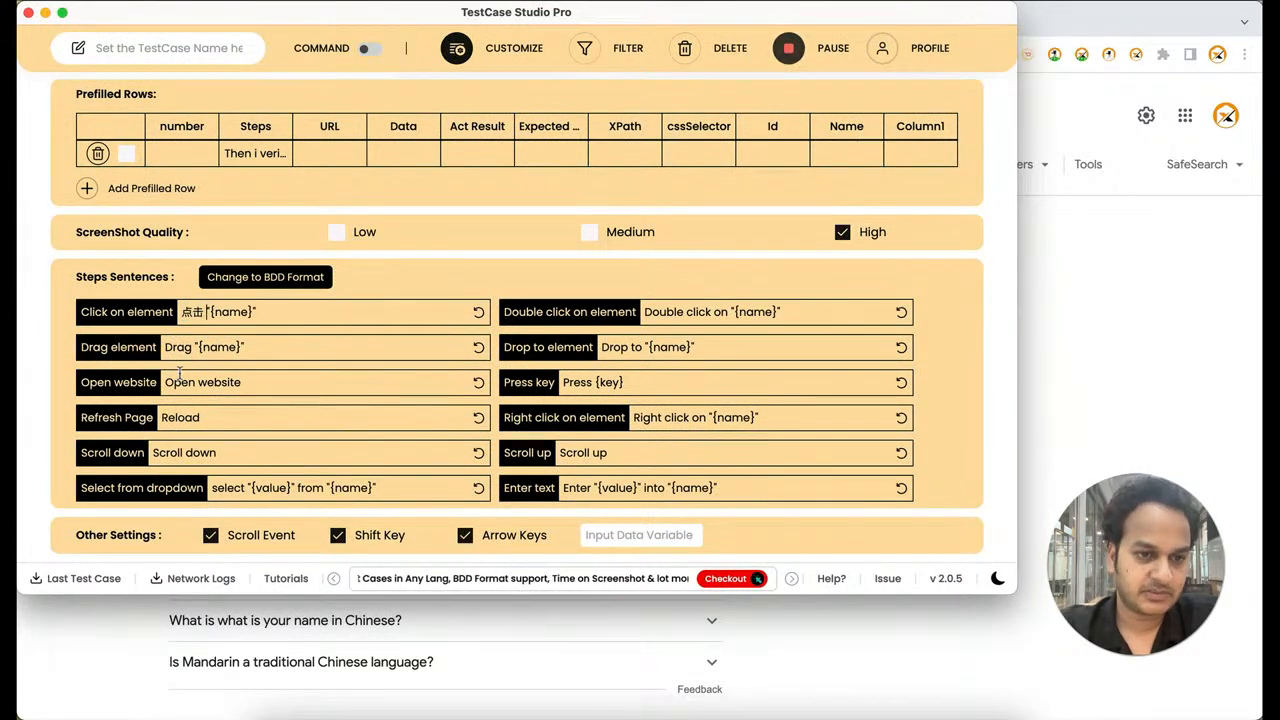
Translate "Open website" into Chinese in Google's translator and set the Open website sentence in TestCase Studio to 打开网站
left_click_drag(166, 382, 249, 380)
key("super+c")
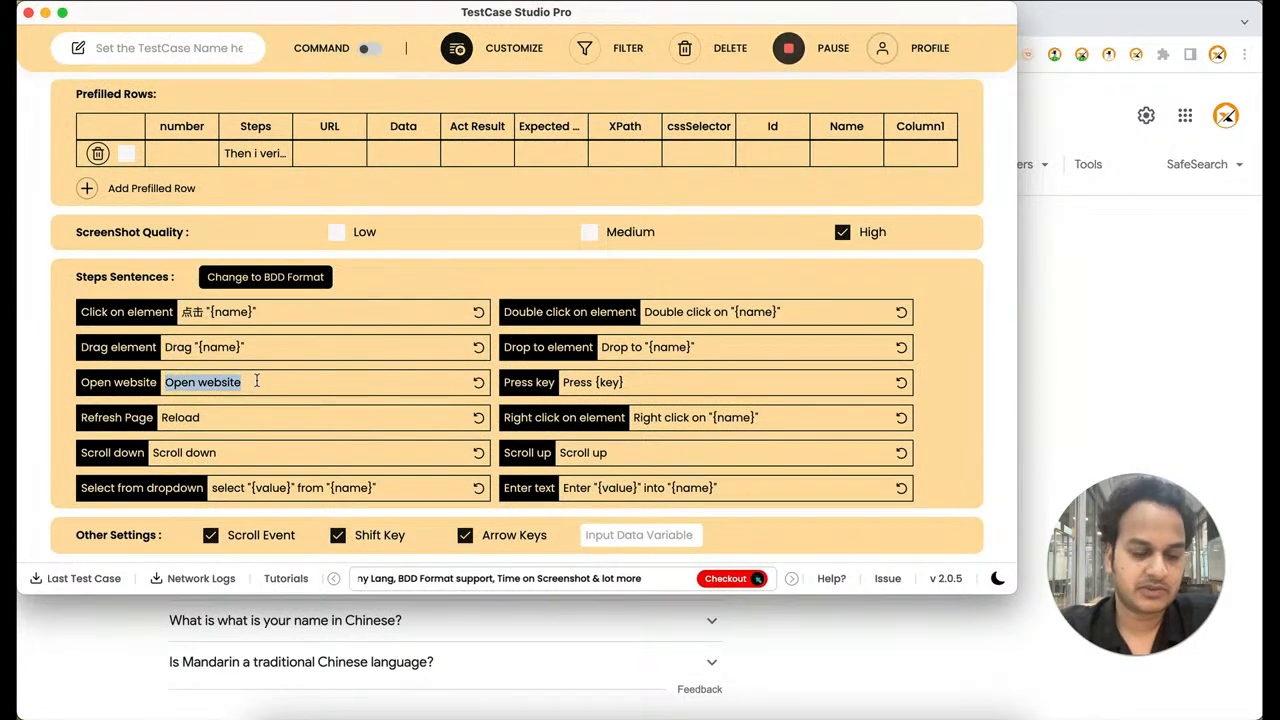
key("super+Tab")
triple_click(234, 311)
key("super+v")
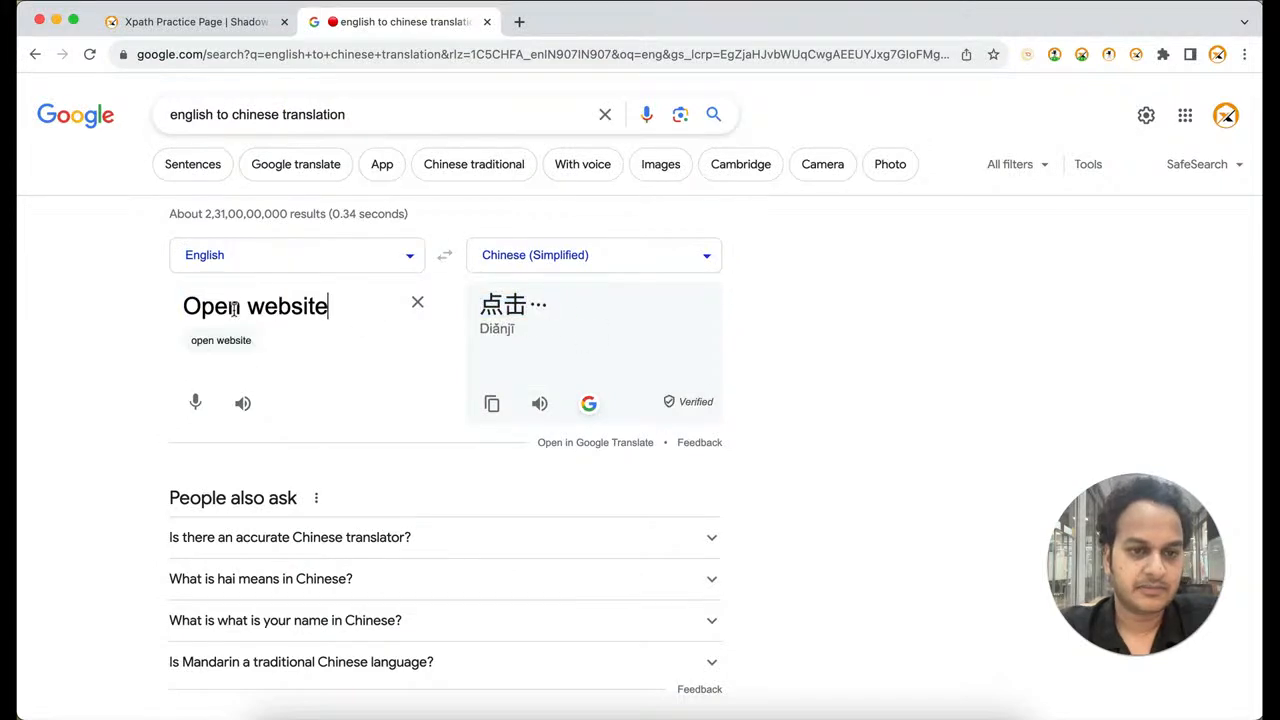
left_click_drag(478, 305, 605, 313)
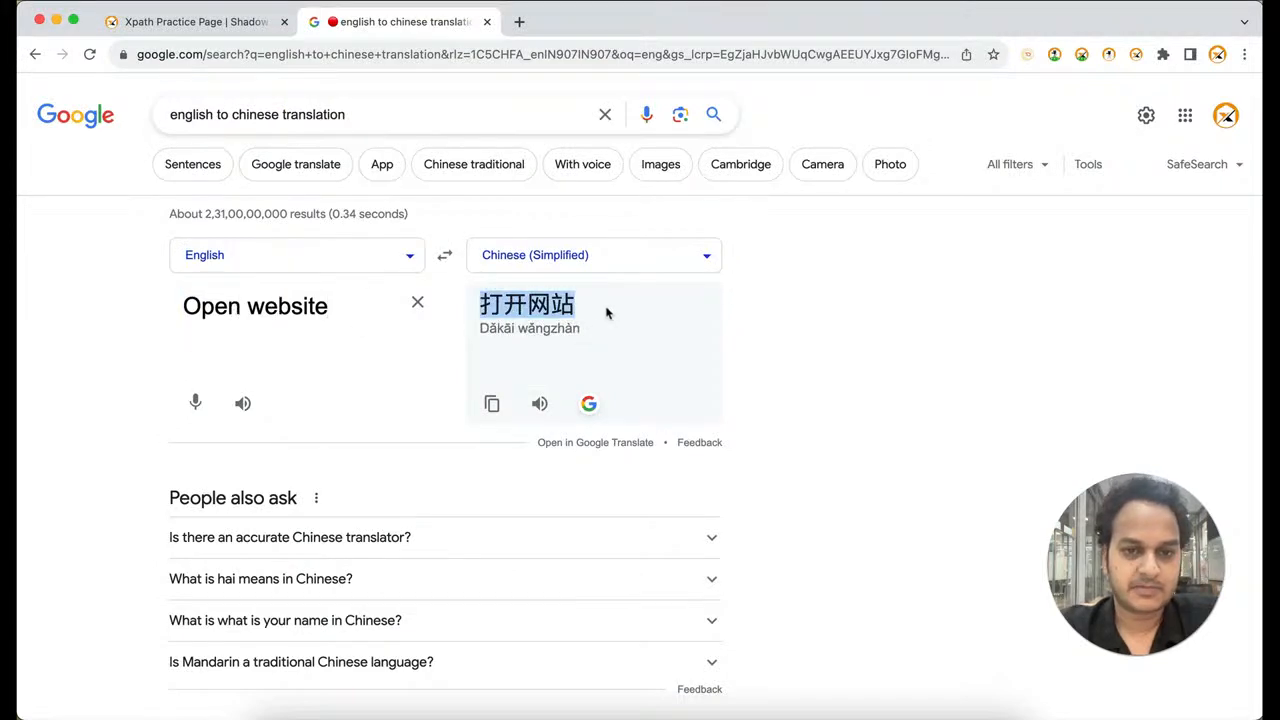
key("super+c")
key("super+Tab")
key("super+v")
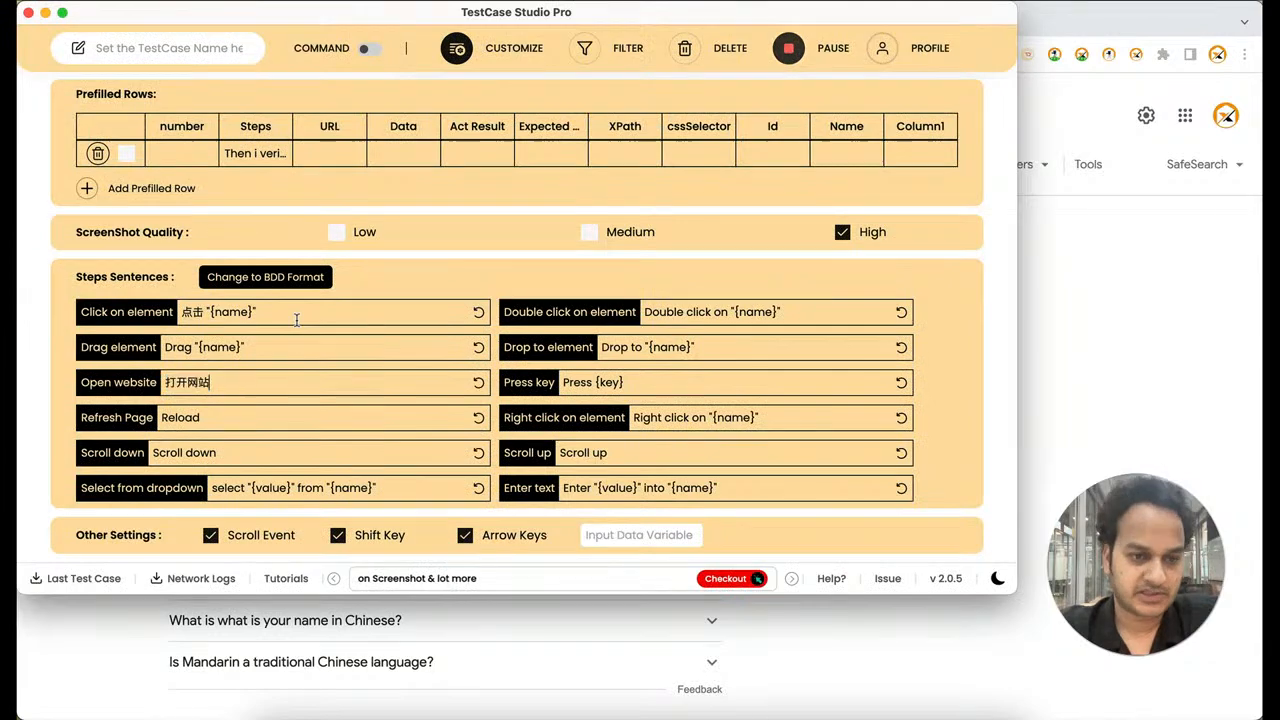
Close the customization settings and delete all recorded steps
left_click(475, 58)
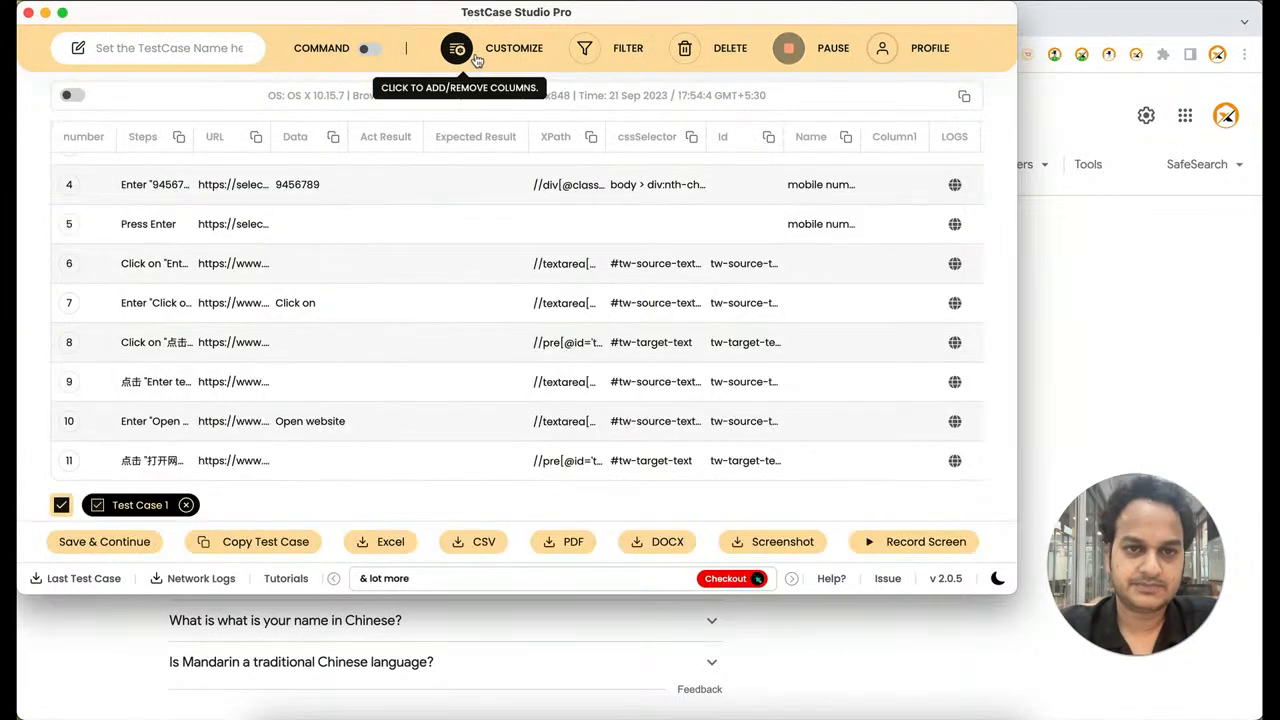
left_click(686, 49)
left_click(484, 340)
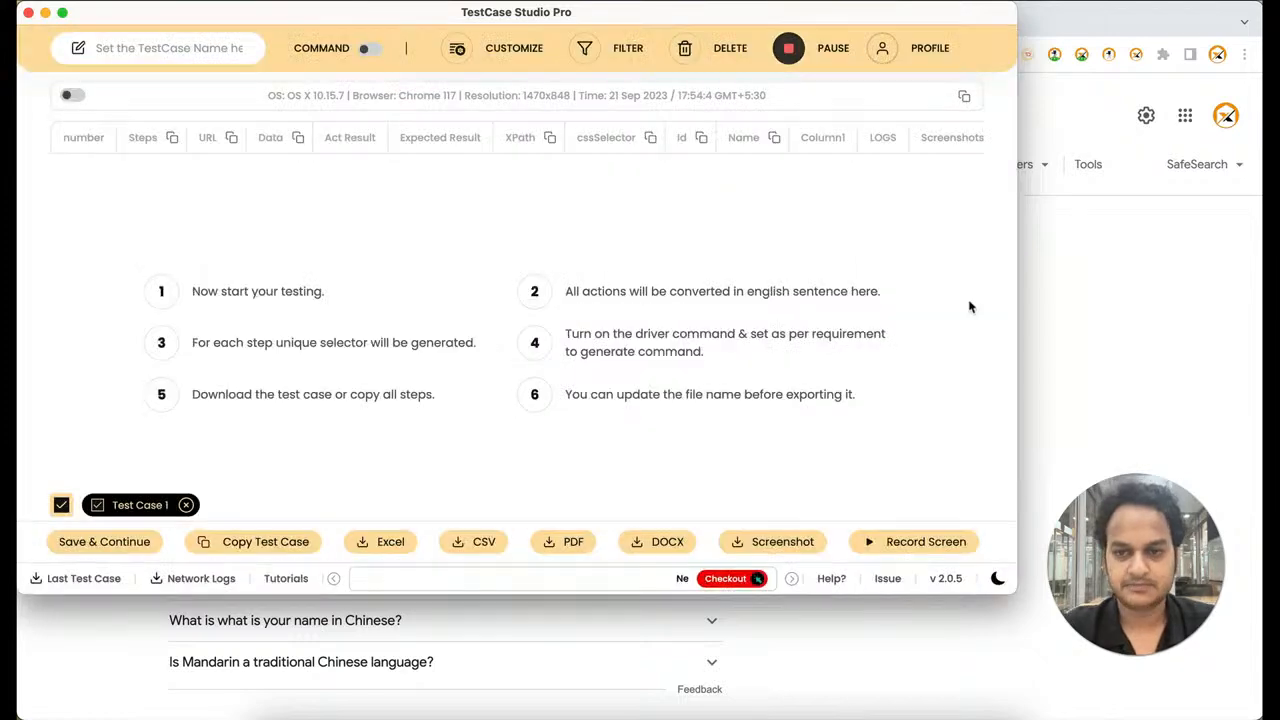
Record visits to Courses and PracticePage on the SelectorsHub site in Chrome, and check the recorded steps in TestCase Studio
left_click(1072, 298)
left_click(263, 21)
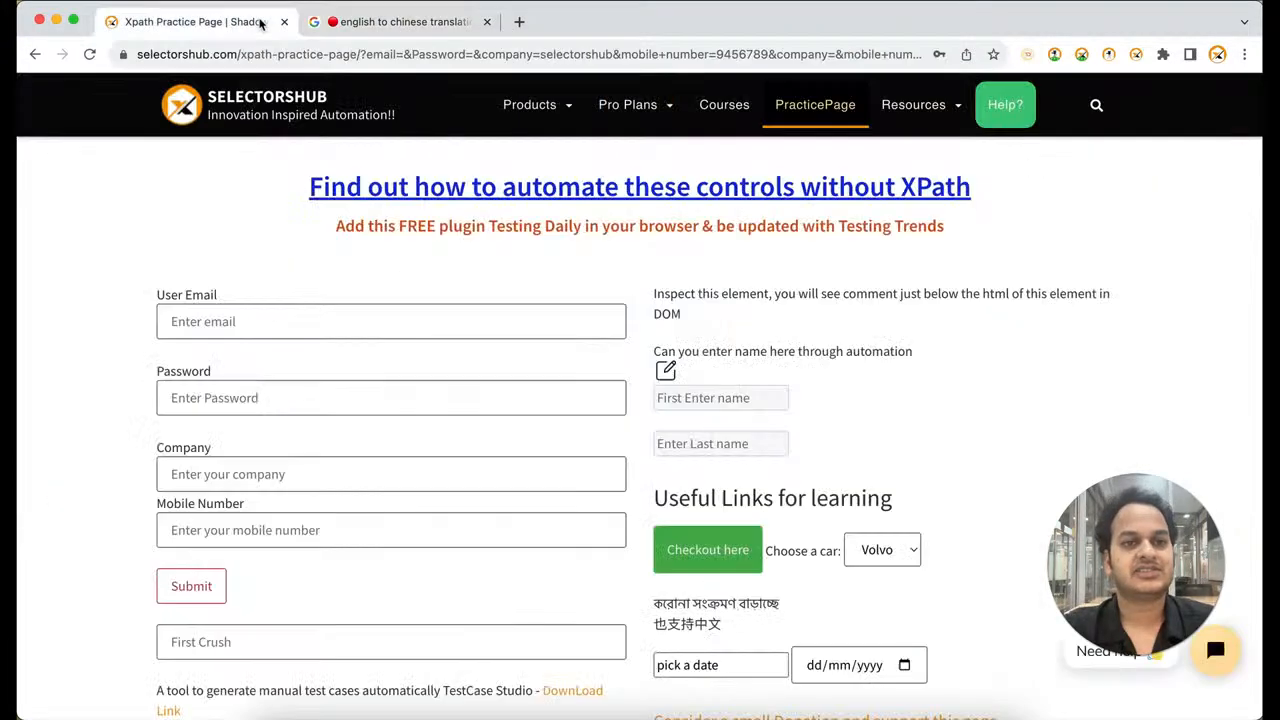
left_click(724, 105)
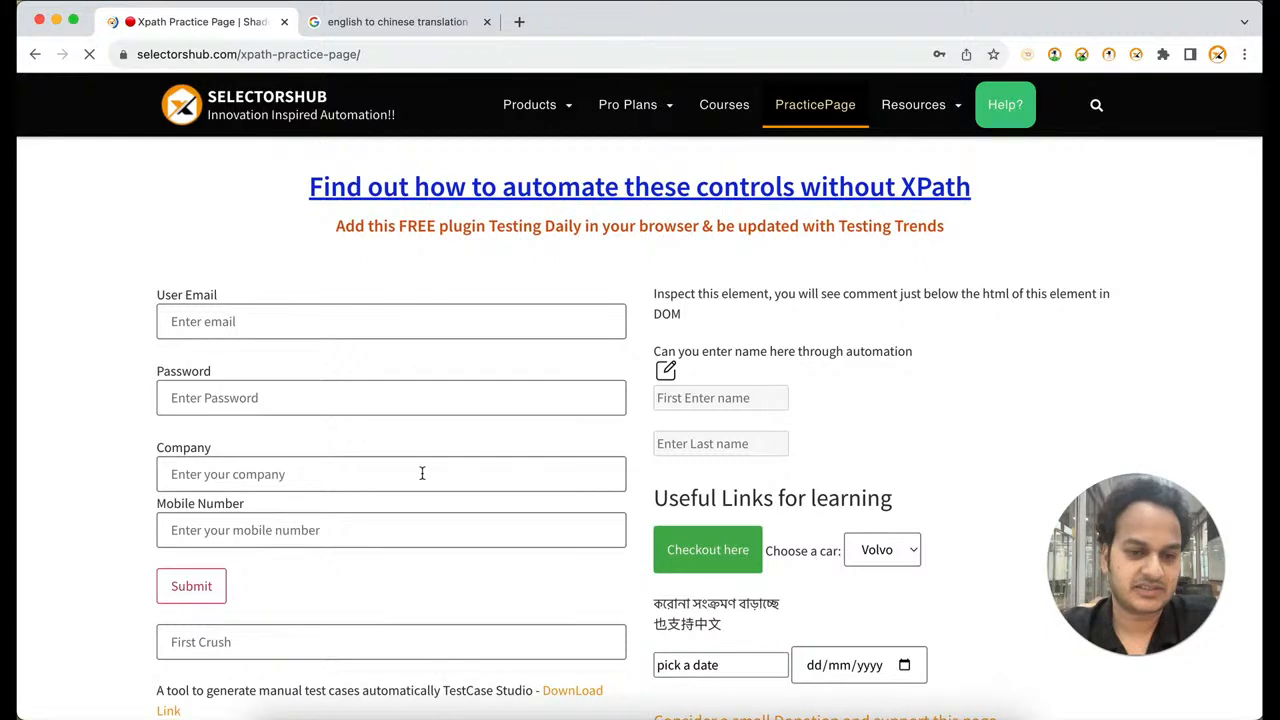
key("super+grave")
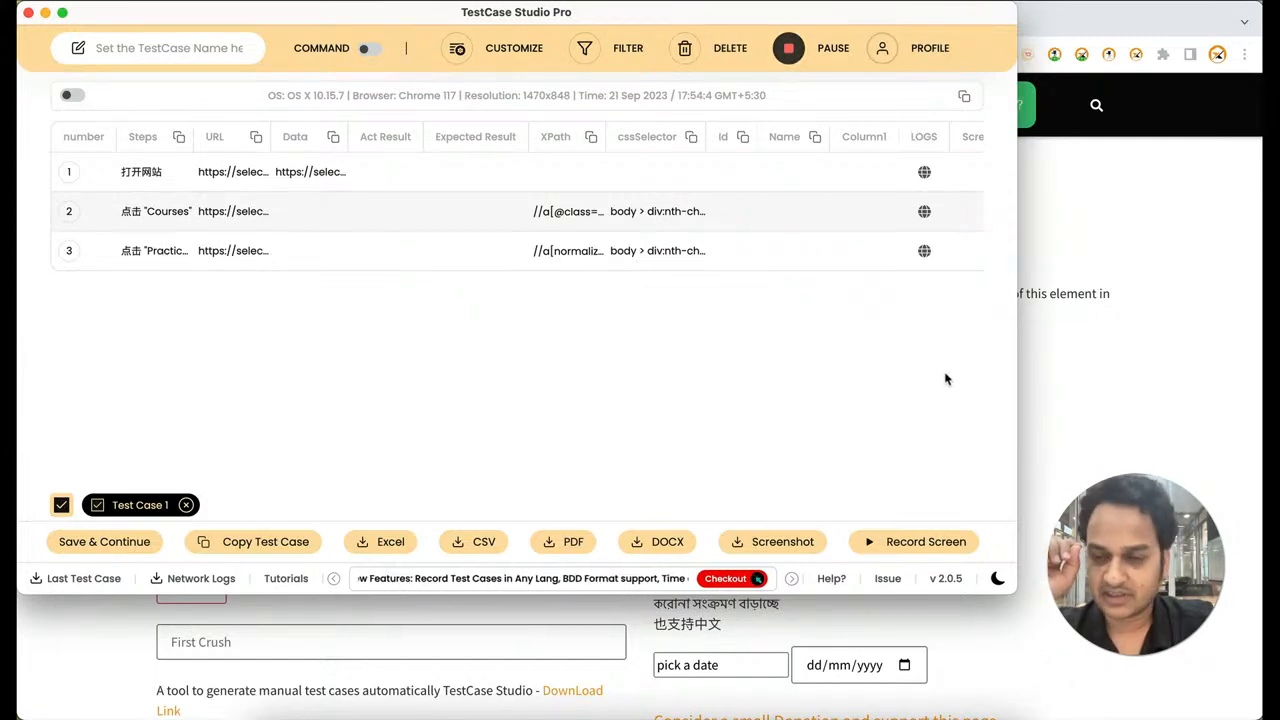
left_click(1202, 370)
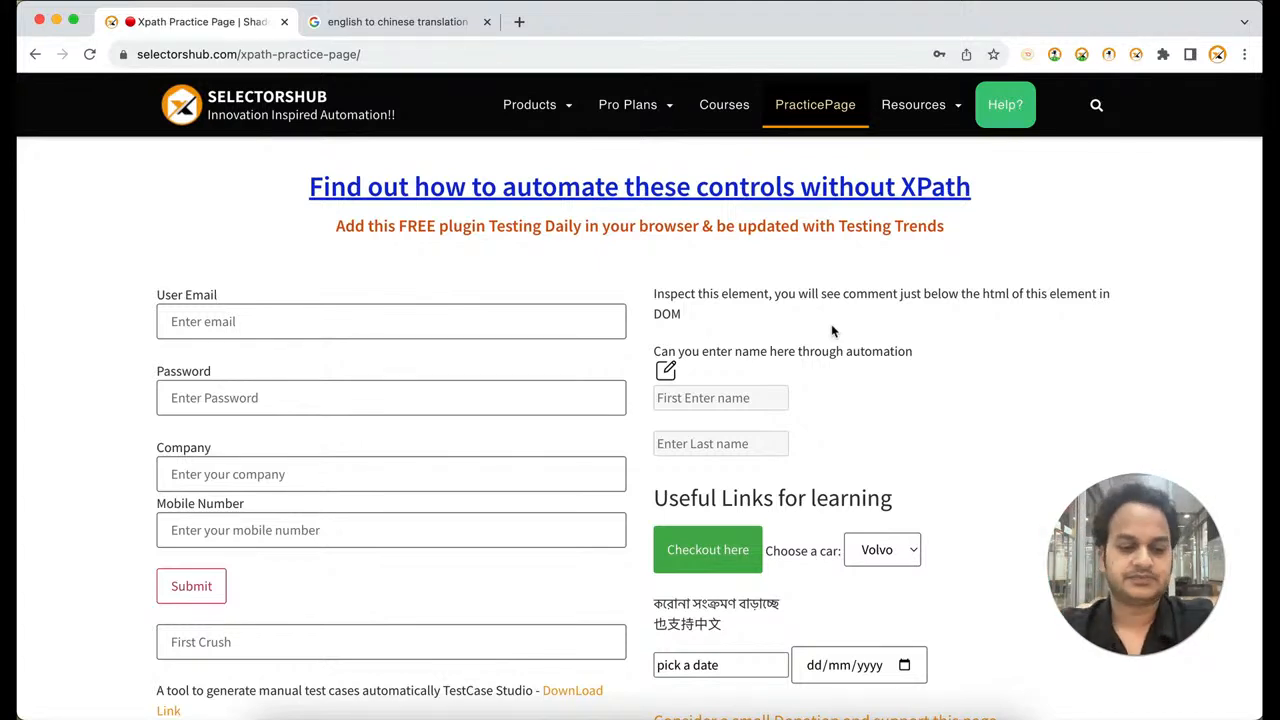
key("super+grave")
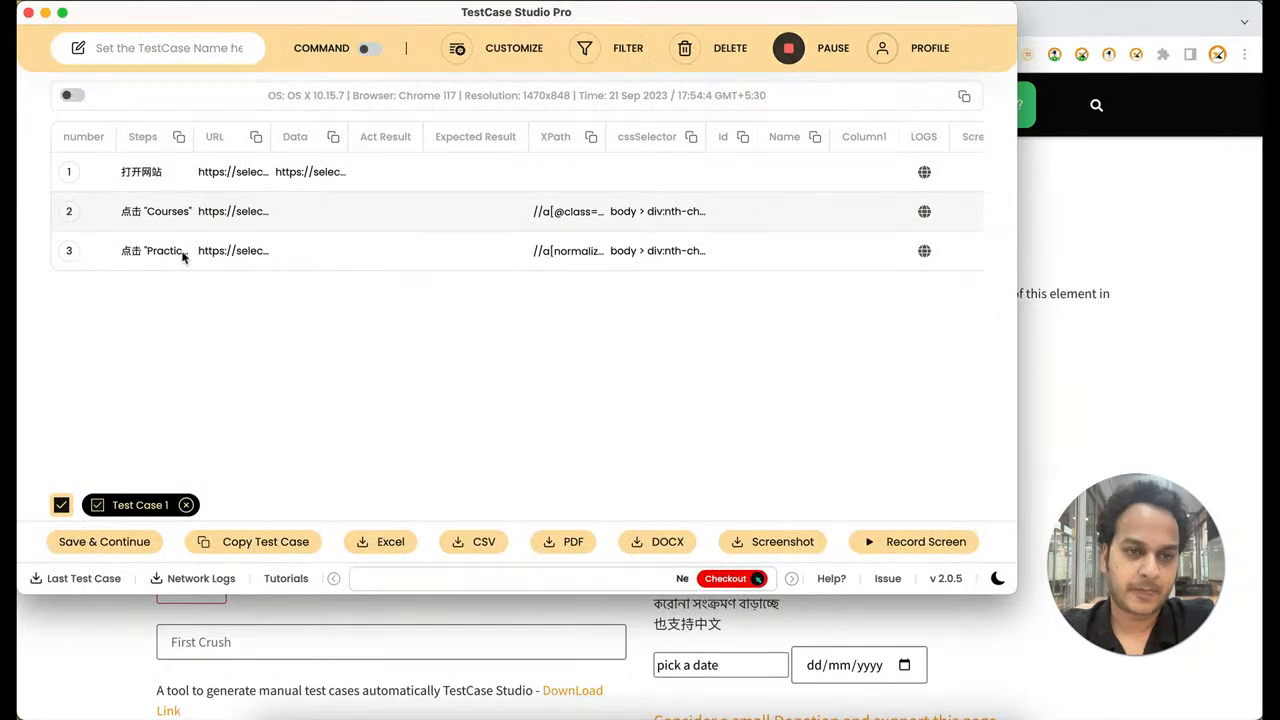
Reset the Click on element and Open website sentences to their default wording in the customization settings
left_click(470, 60)
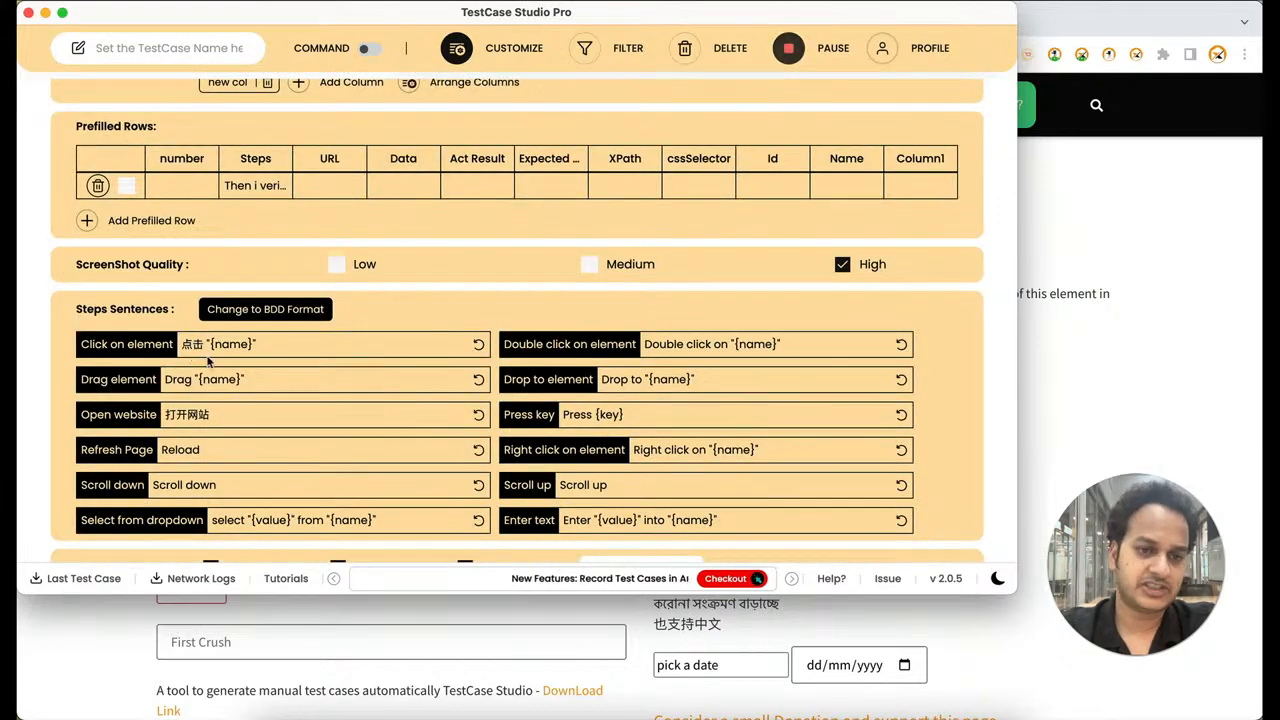
left_click(479, 345)
left_click(479, 416)
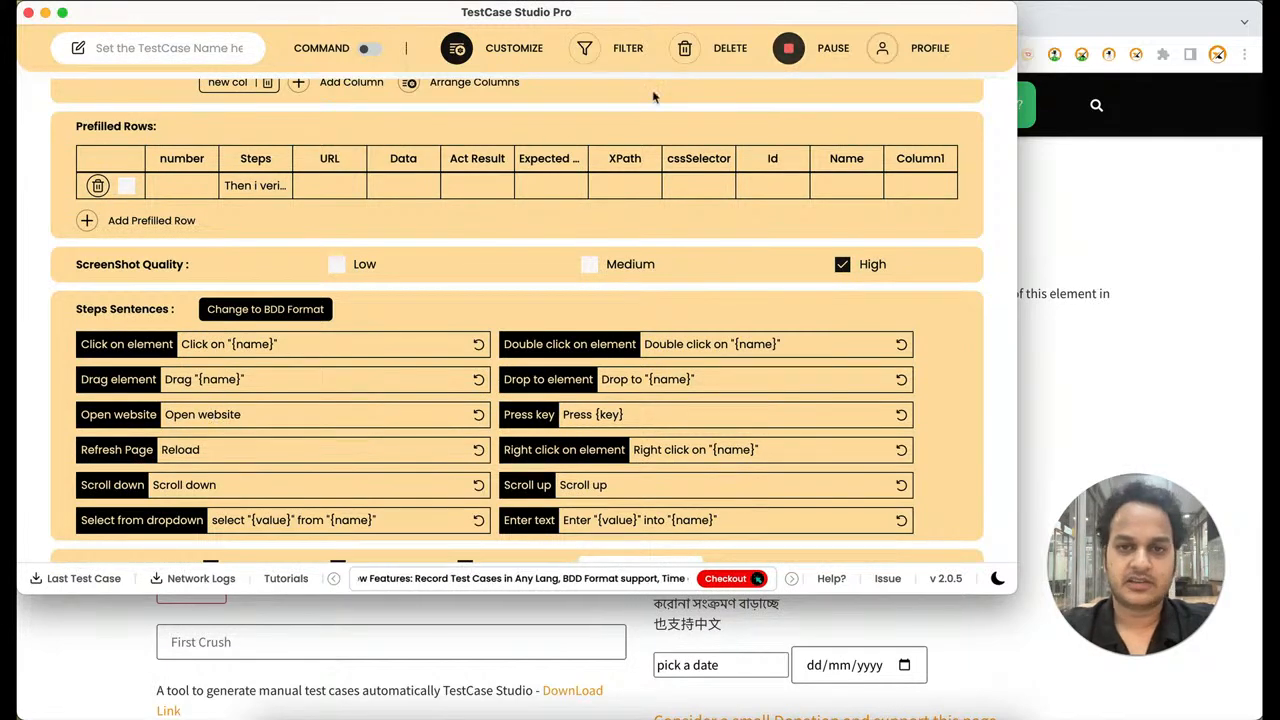
Leave the customization settings and clear all the steps recorded in Chinese
left_click(457, 48)
left_click(685, 48)
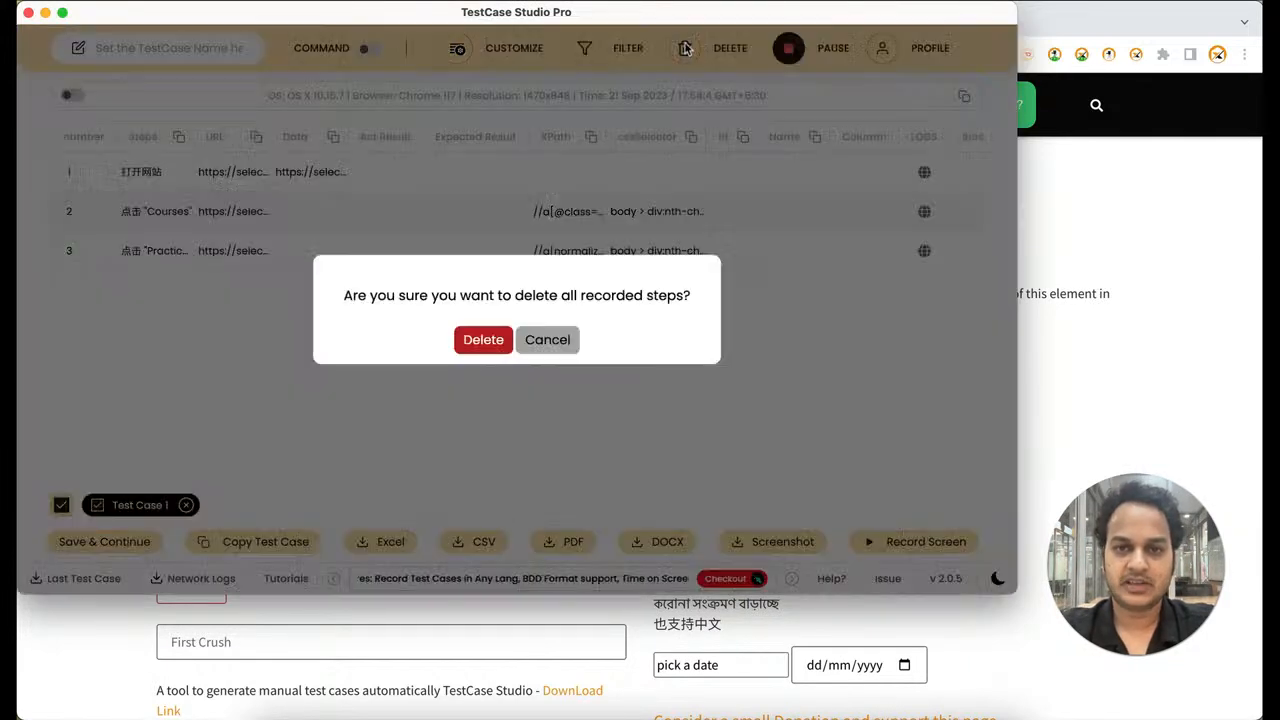
left_click(484, 340)
Record opening the Testing Daily plugin link on the practice page in Chrome, and reopen TestCase Studio's customization settings
left_click(1199, 387)
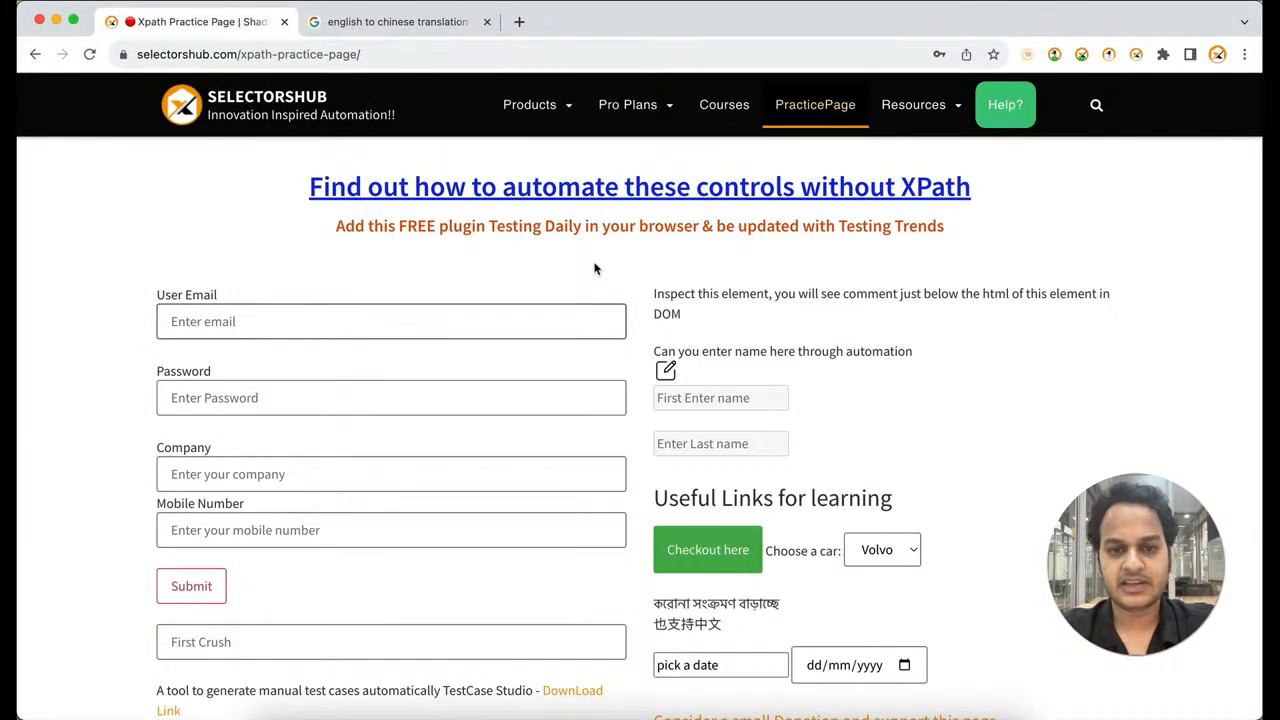
left_click(594, 227)
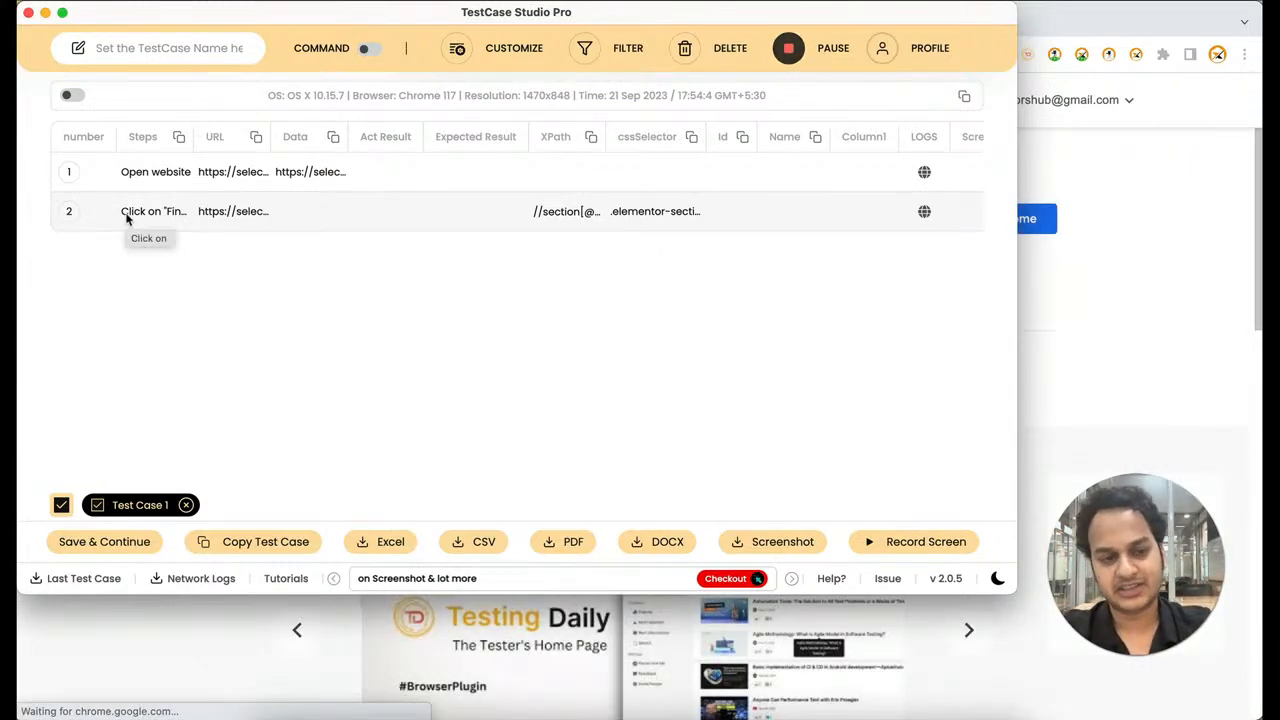
left_click(457, 47)
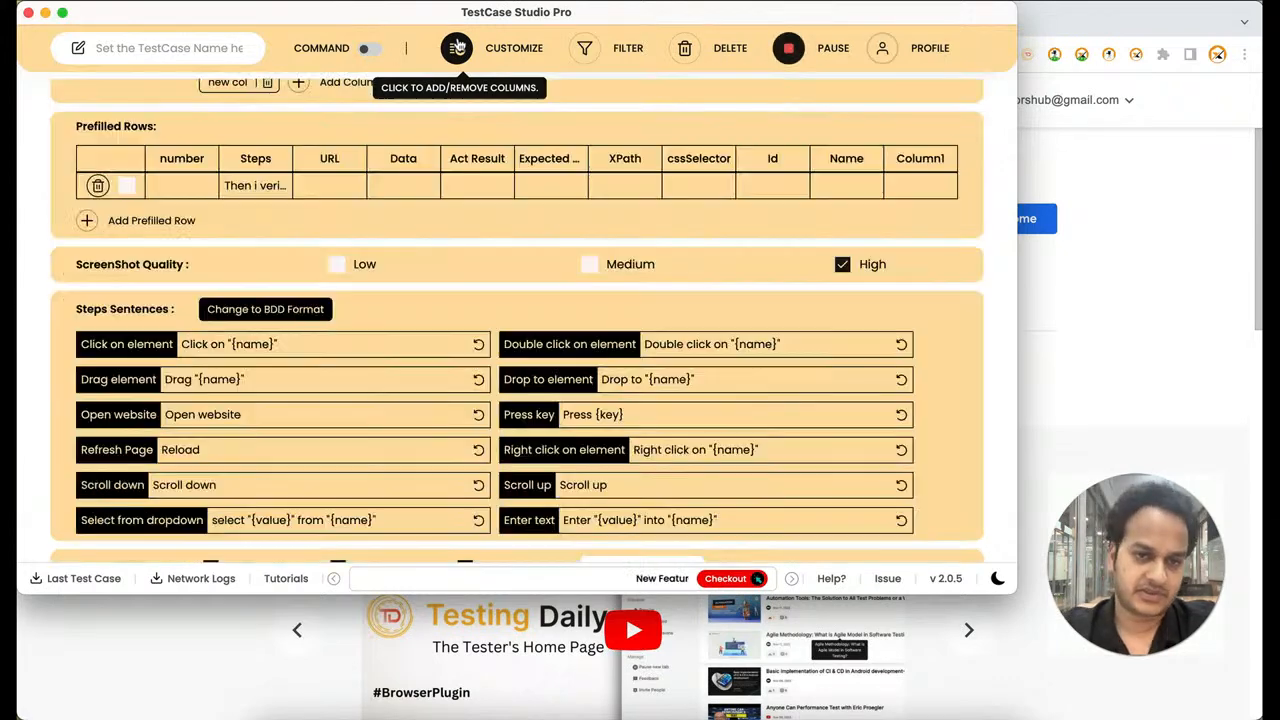
Set the Open website sentence to "Open this url" and the Click on element sentence to "Click at this "{name}""
double_click(221, 414)
type("this url")
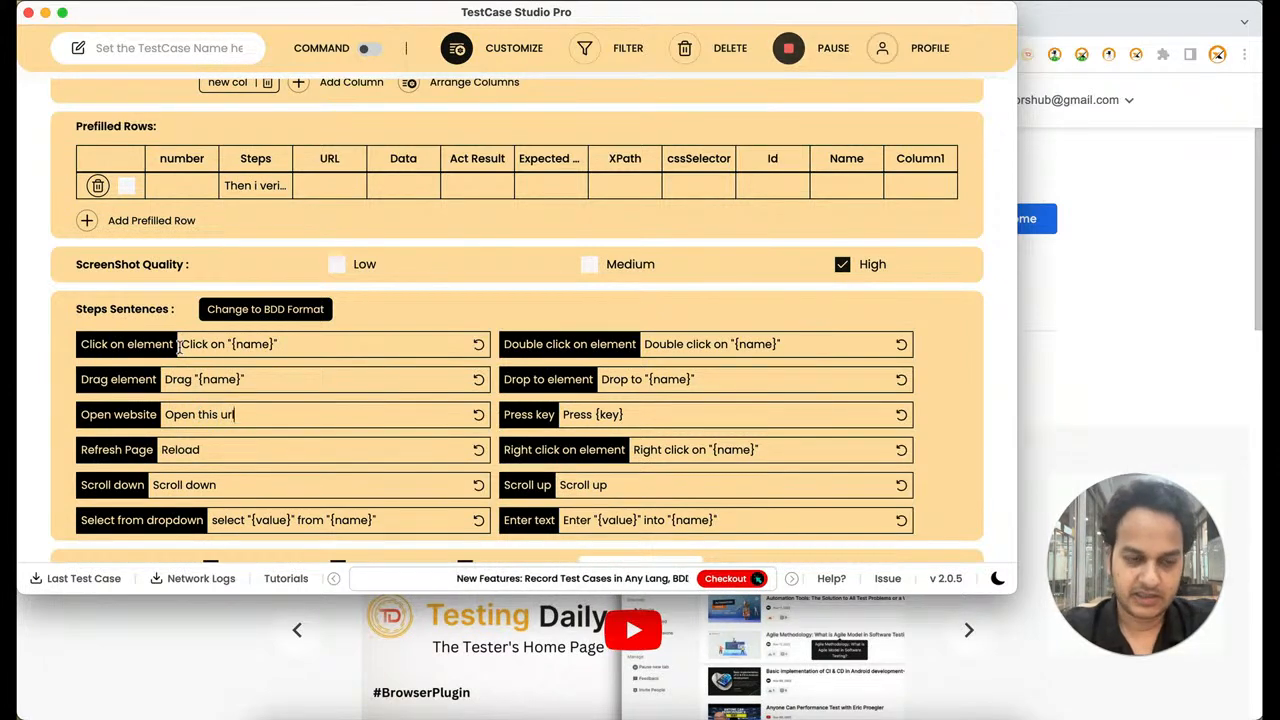
type("at this")
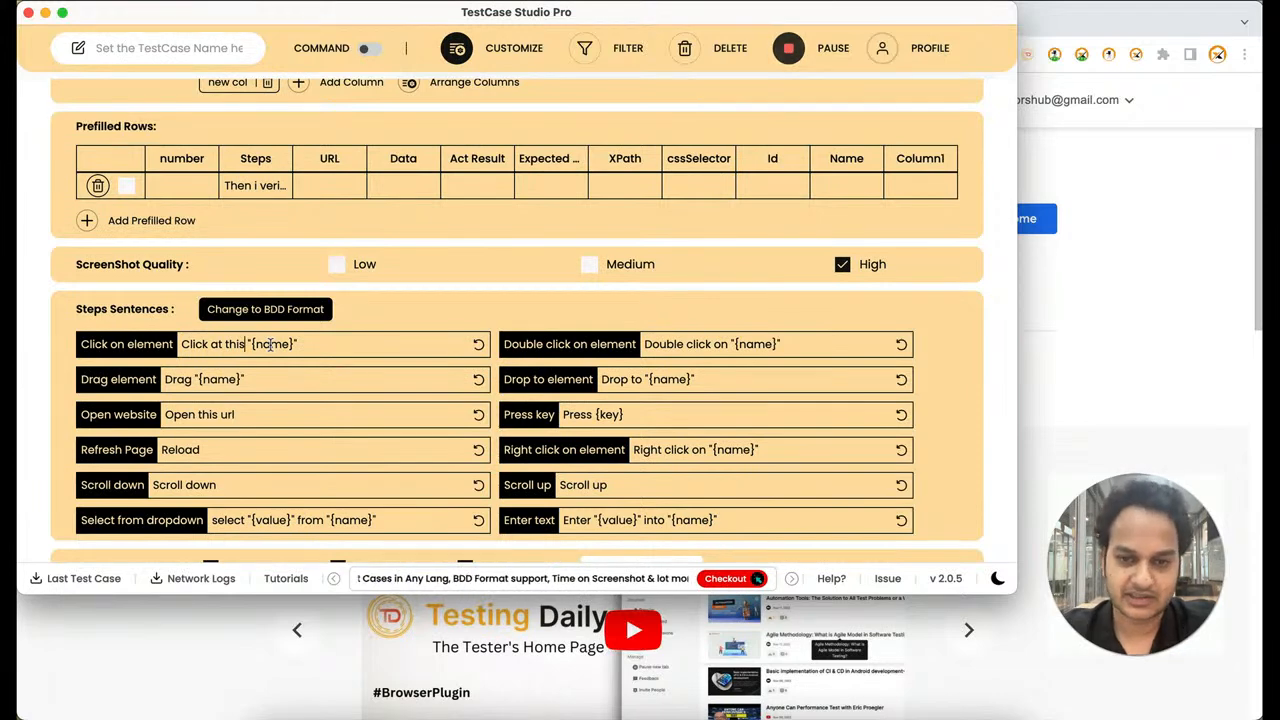
Set the Refresh Page sentence to "Refresh" and leave the customization settings
double_click(175, 449)
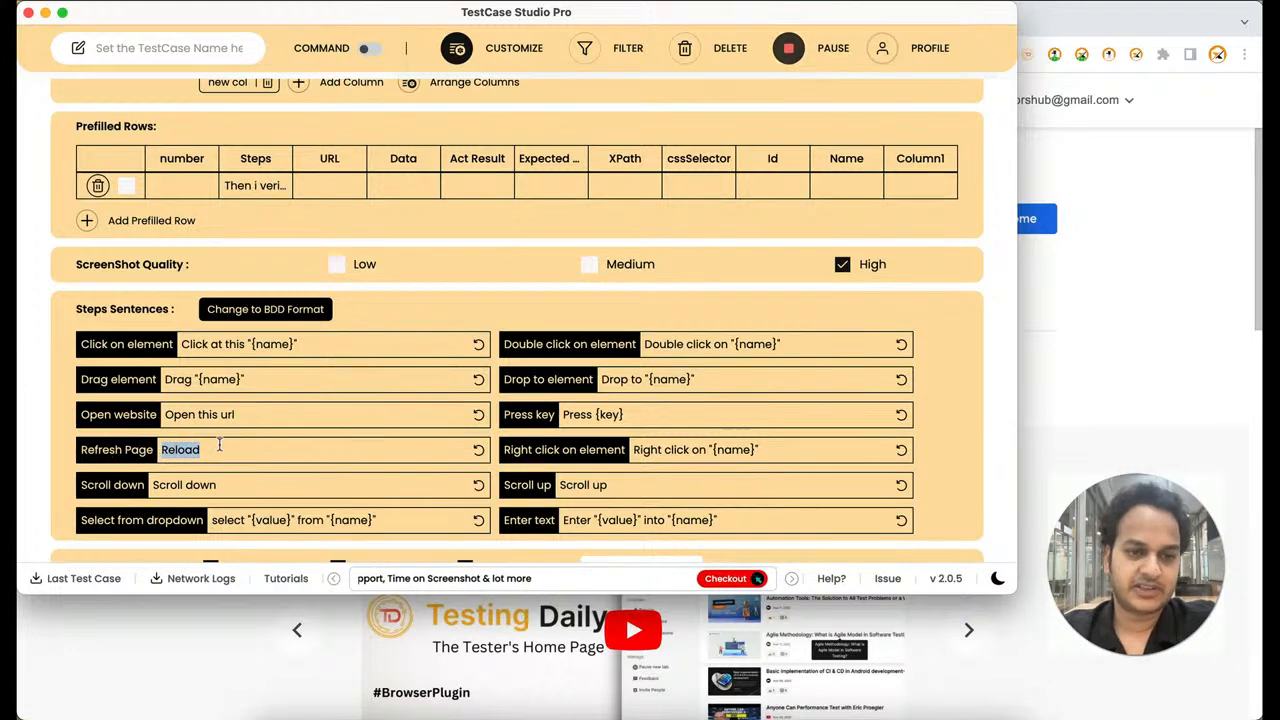
type("Refresh")
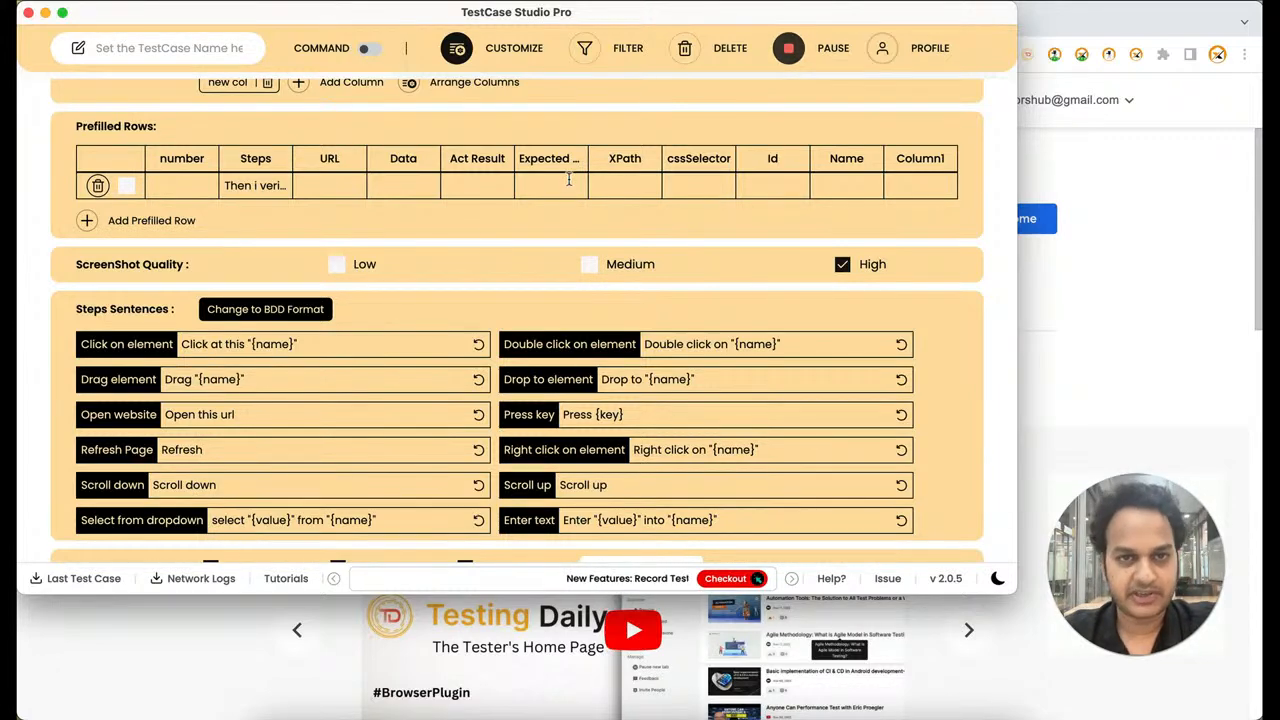
left_click(526, 52)
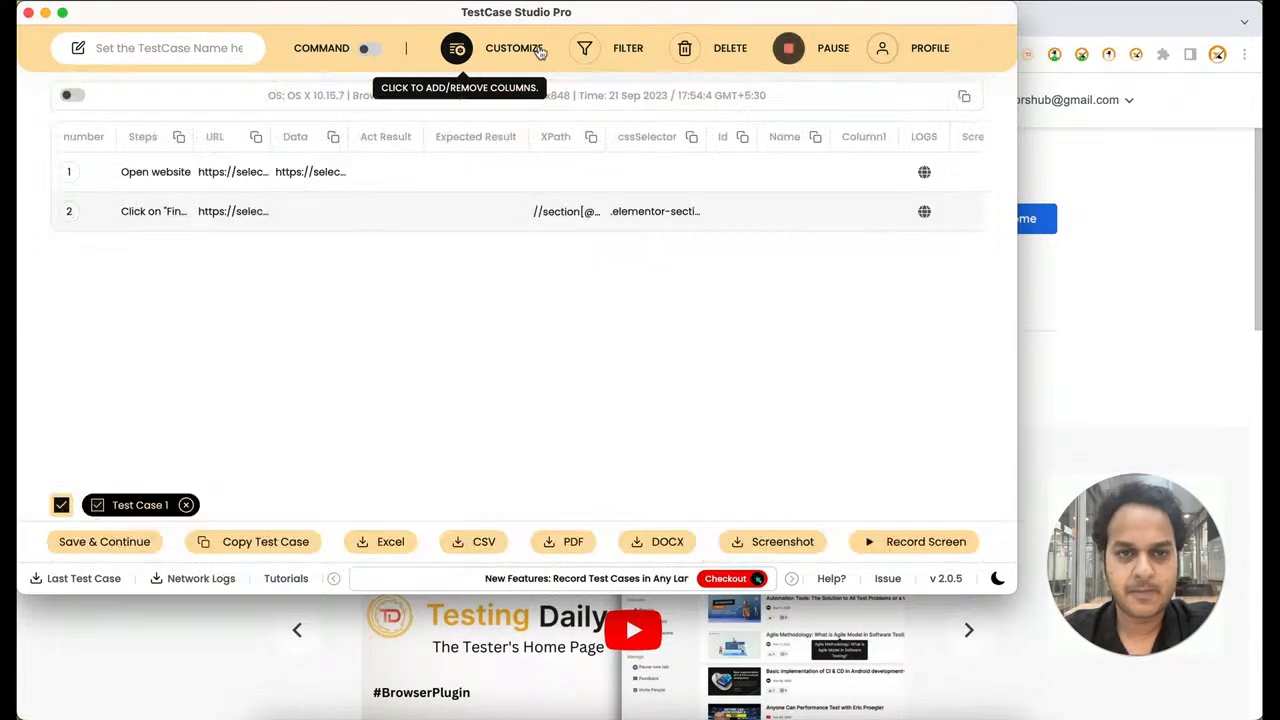
Clear all recorded steps and switch to the SelectorsHub practice page in Chrome
left_click(686, 48)
left_click(484, 340)
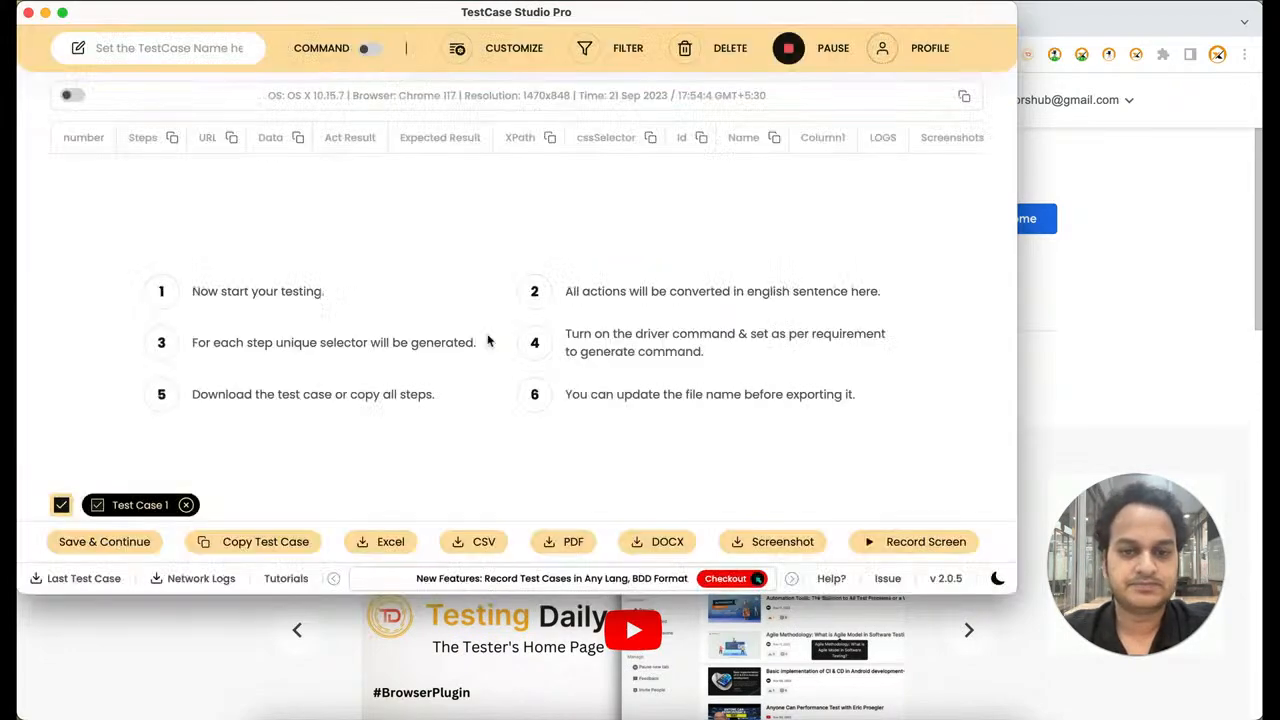
left_click(1100, 372)
left_click(183, 21)
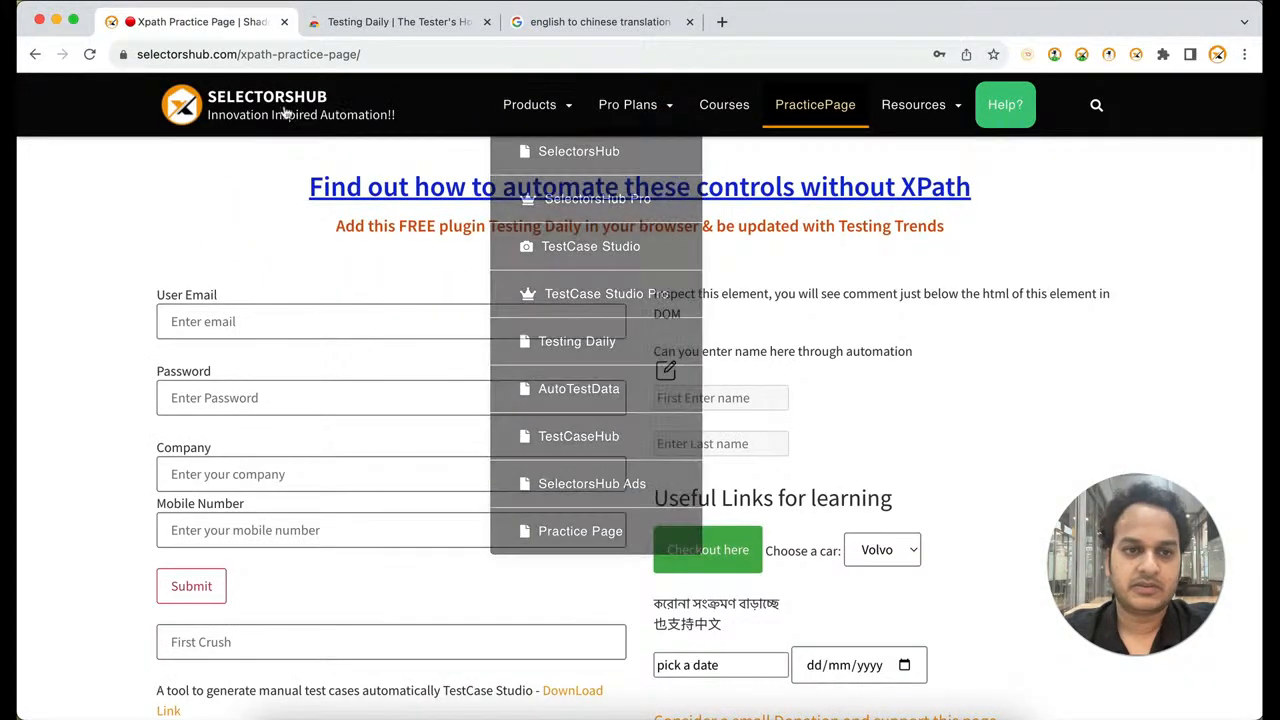
Record visiting the SelectorsHub home page and PracticePage and submitting a mobile number, and check the recorded steps in TestCase Studio
left_click(284, 113)
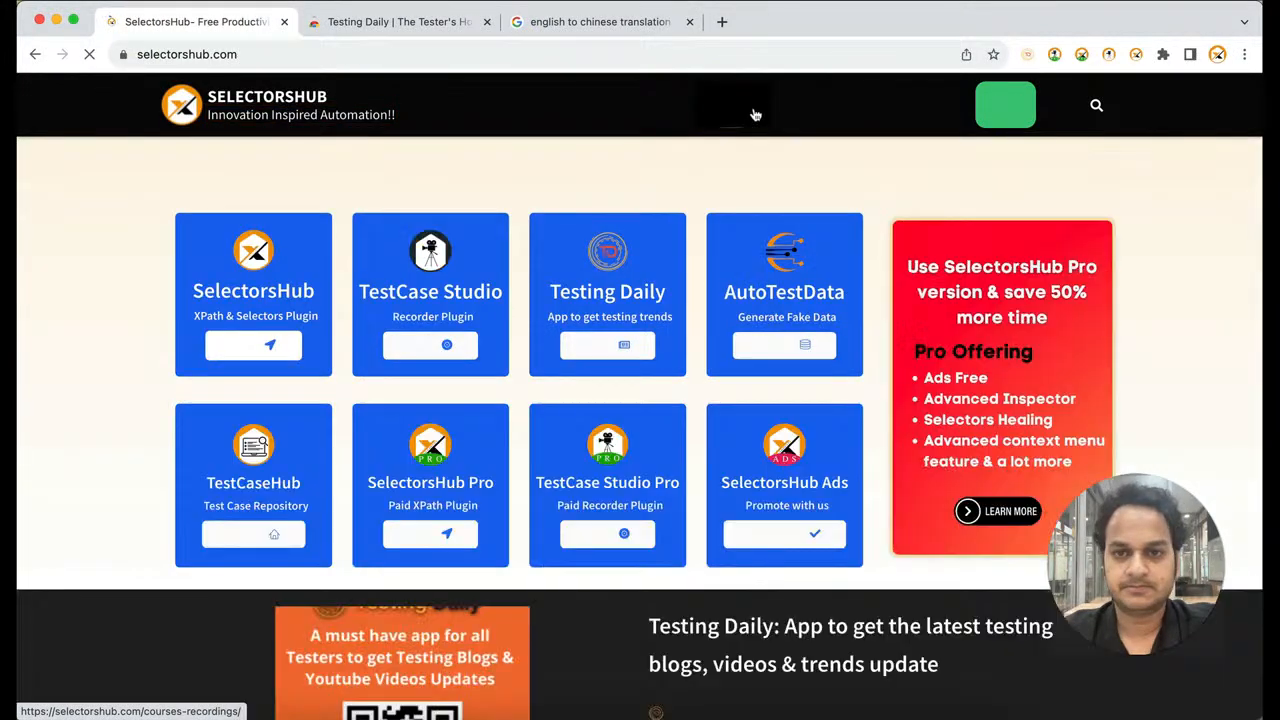
left_click(800, 106)
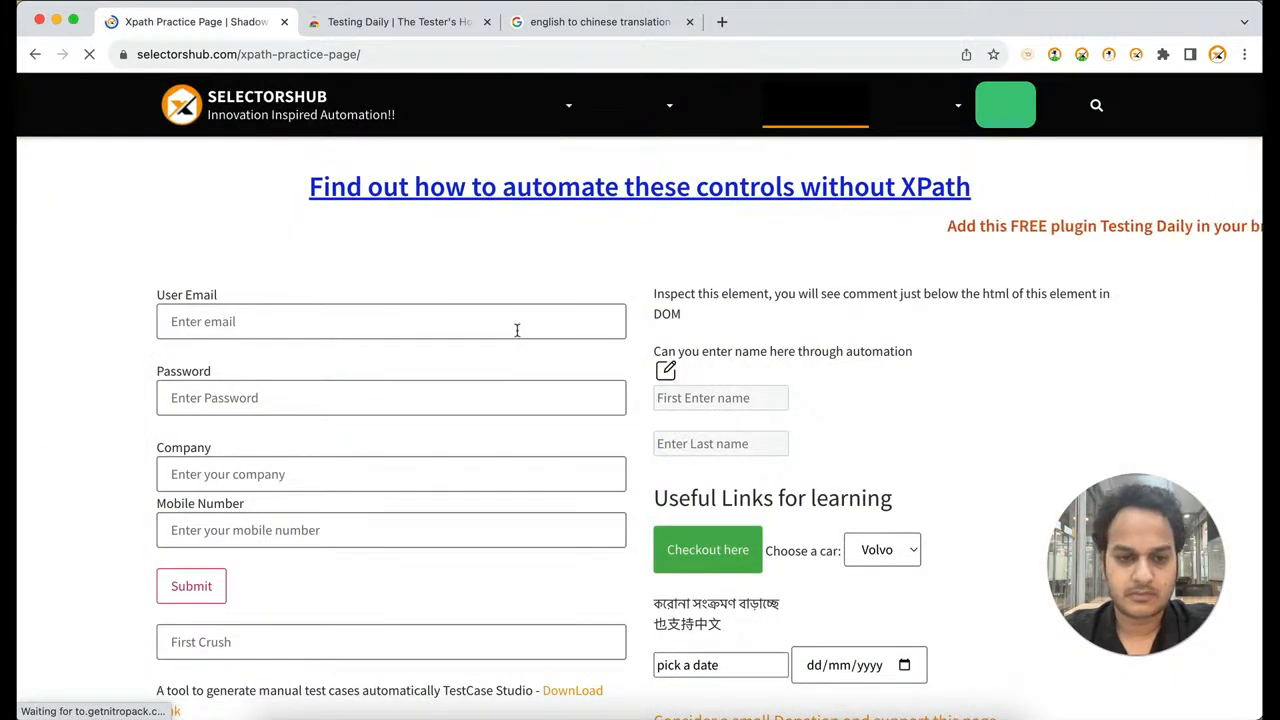
left_click(443, 526)
type("3456789")
key("Return")
key("super+grave")
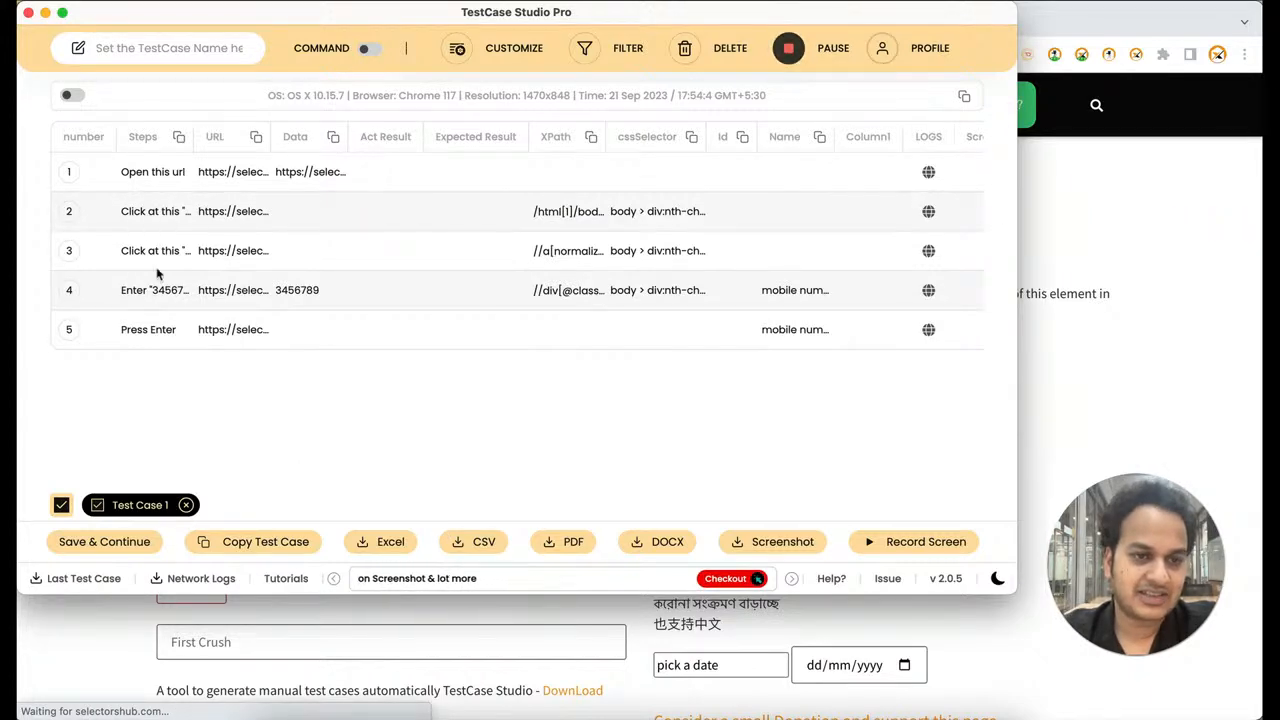
Review the step sentences in the customization settings, return to the recorded steps and stop the recording
left_click(514, 48)
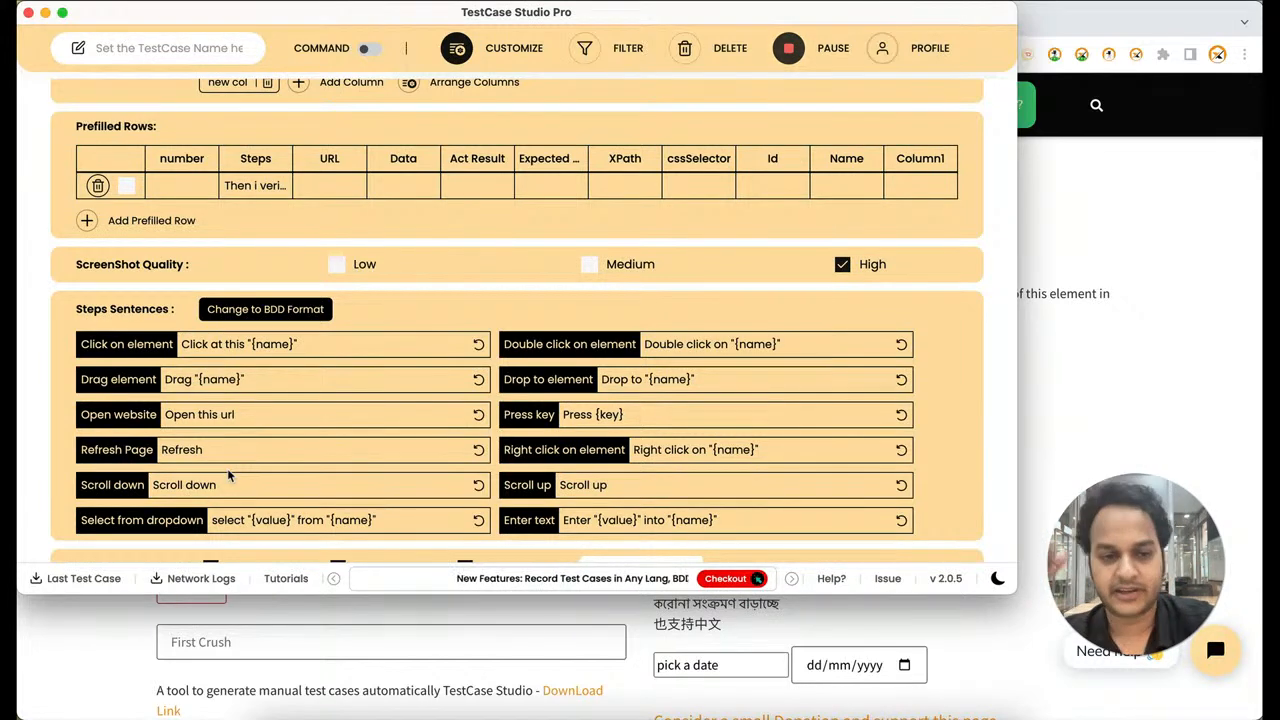
left_click(505, 55)
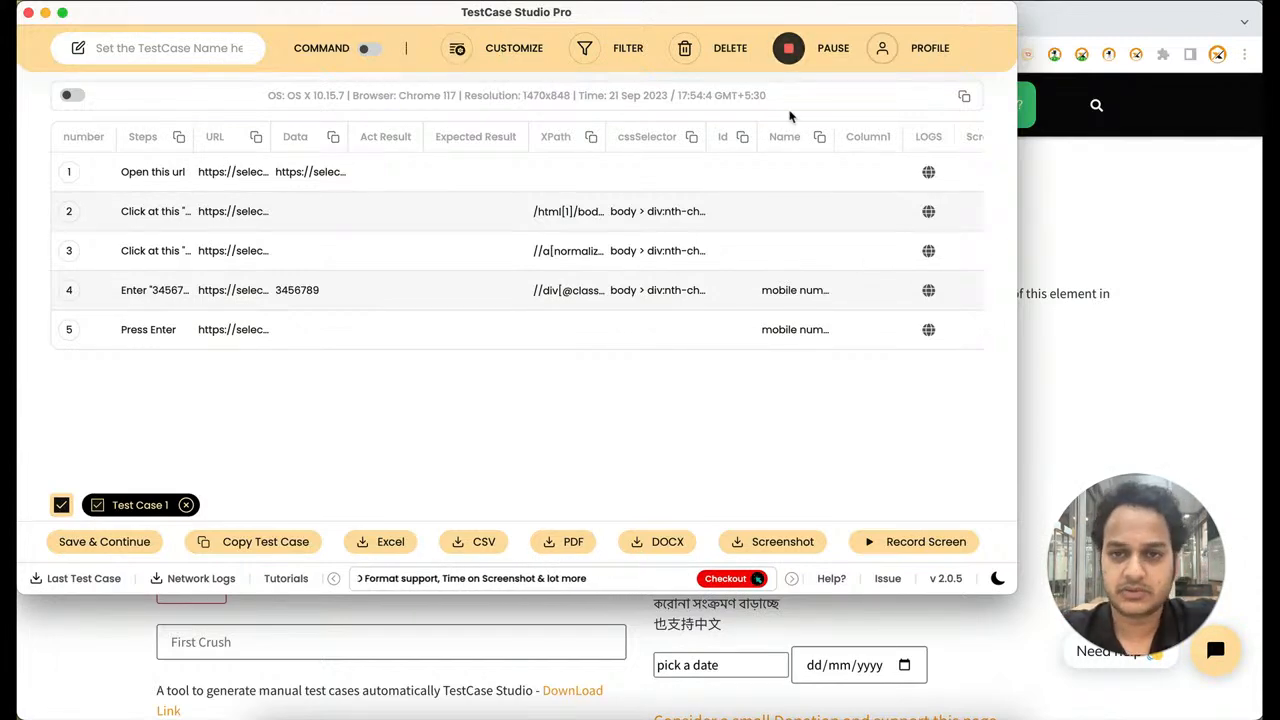
left_click(789, 48)
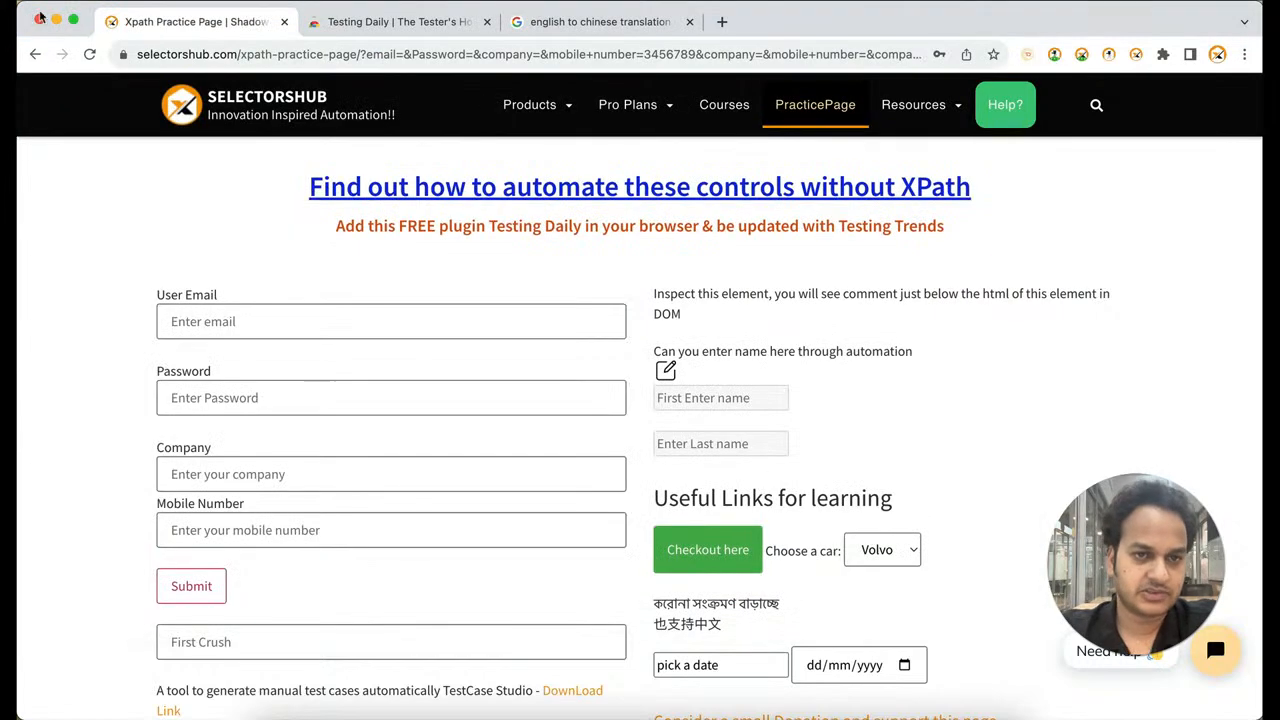
Search Google for "adhar card download" in a new Chrome tab
left_click(722, 22)
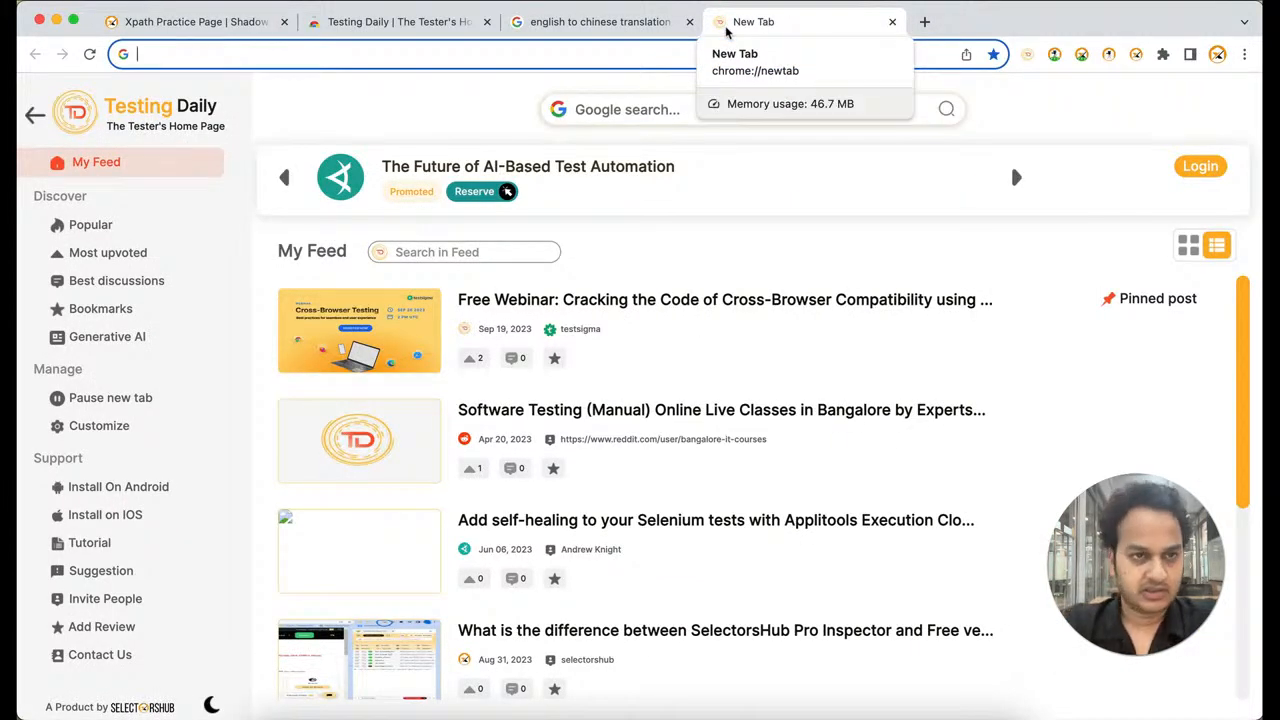
type("ind")
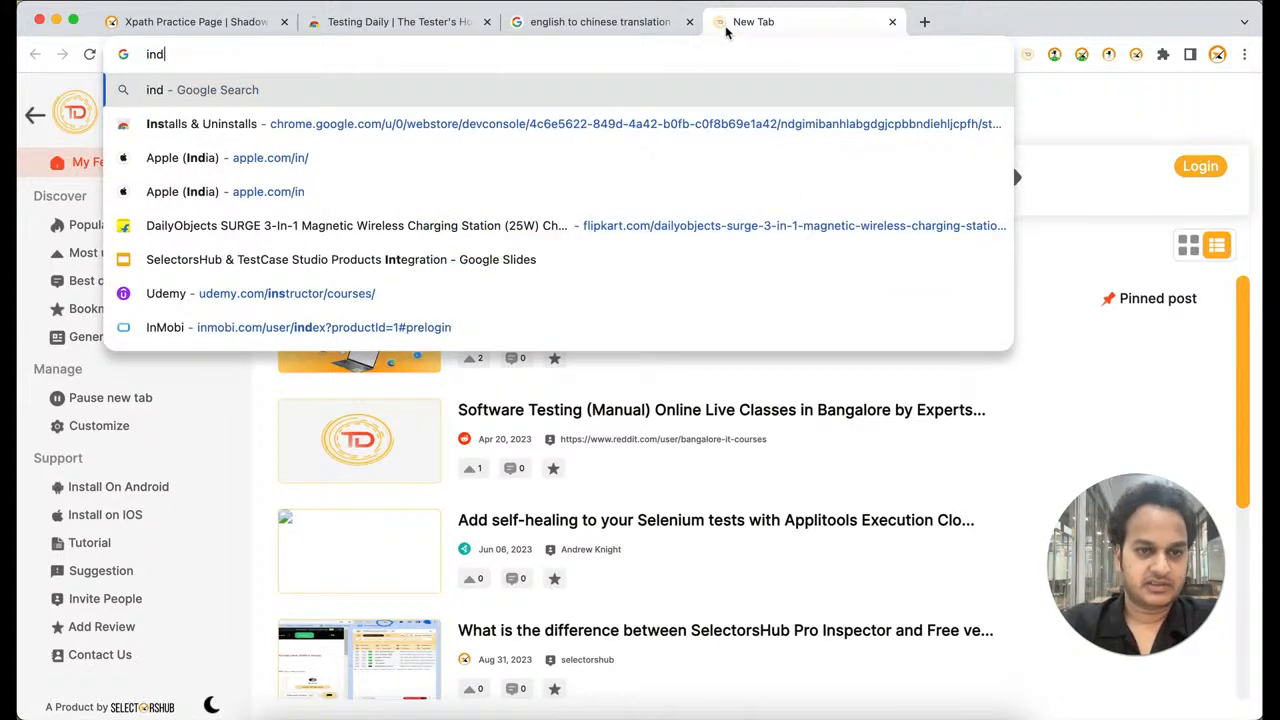
key("super+a")
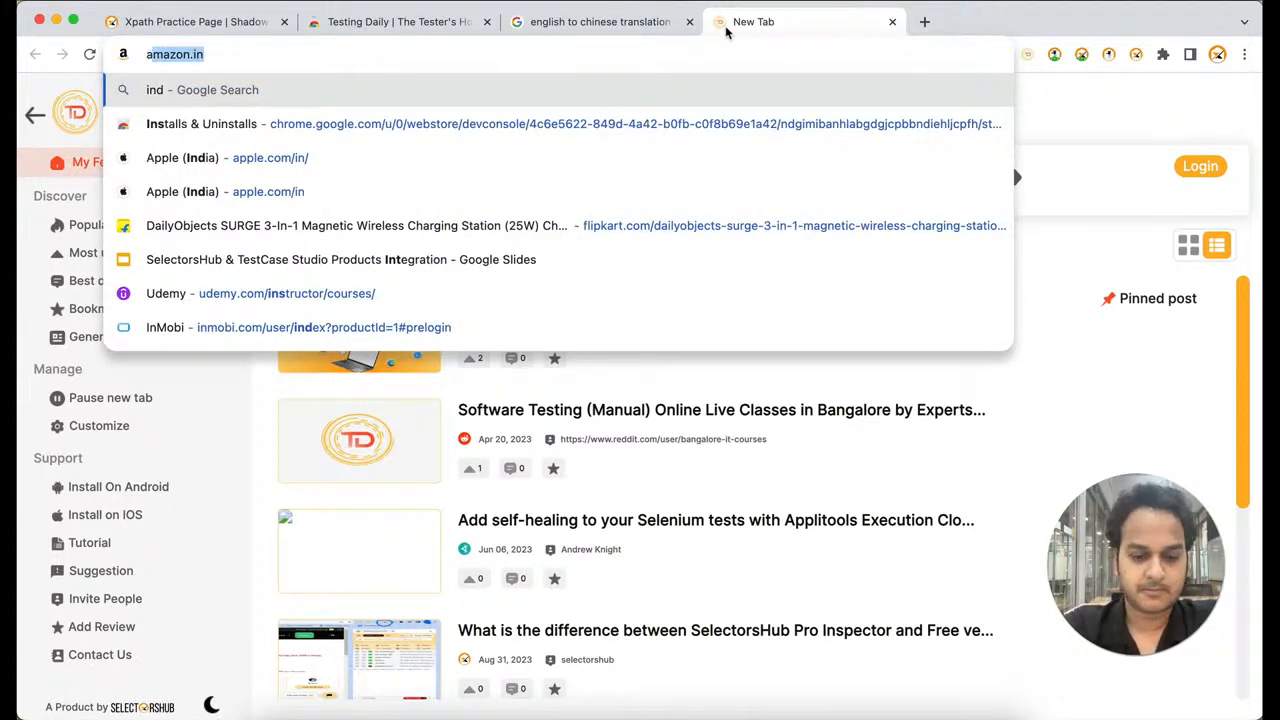
type("adhar")
key("Return")
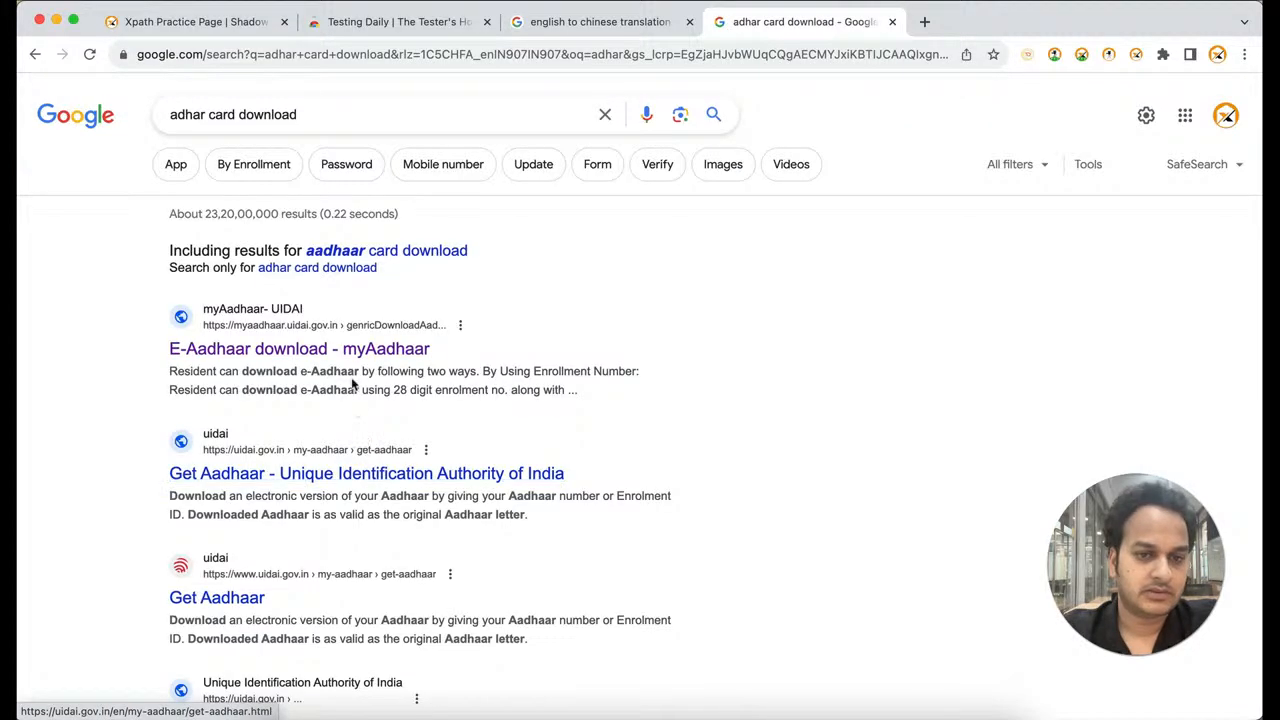
Open the "E-Aadhaar download - myAadhaar" result and switch the page language to Hindi
left_click(365, 348)
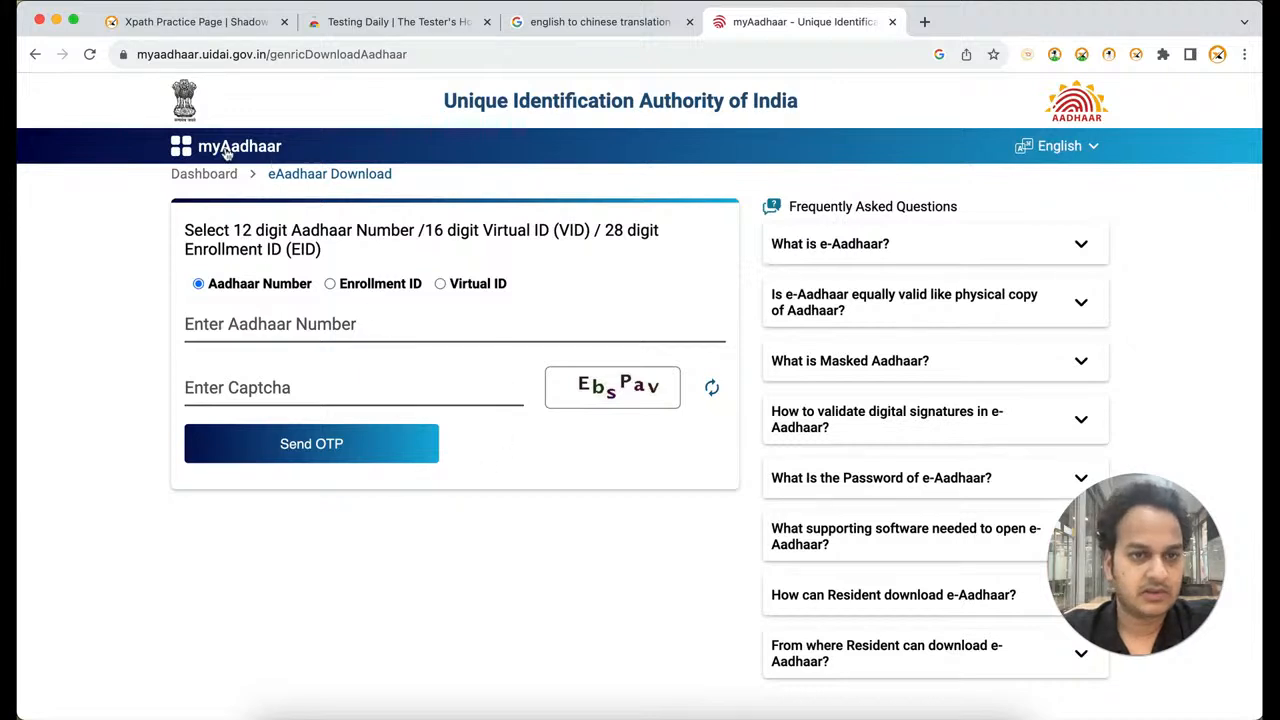
left_click(1092, 146)
left_click(1067, 212)
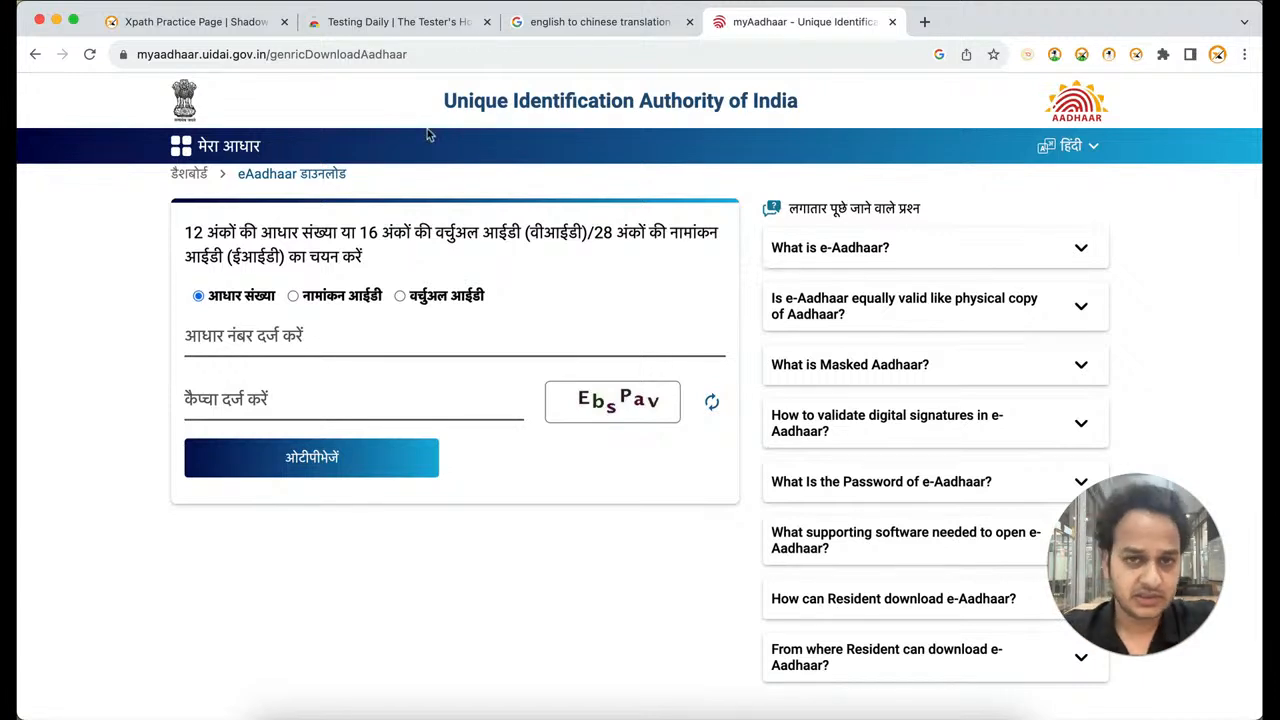
Change the Google translation search from Chinese to "english to hindi translation"
left_click(578, 22)
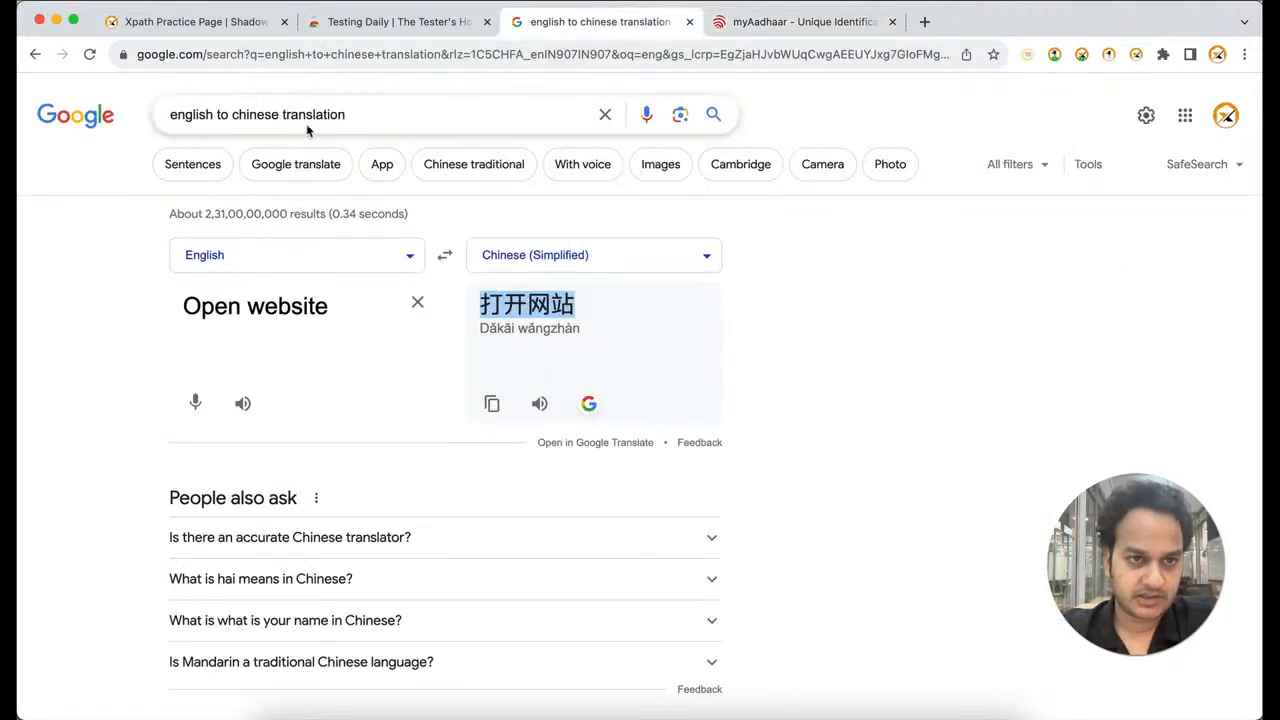
double_click(192, 114)
left_click(192, 114)
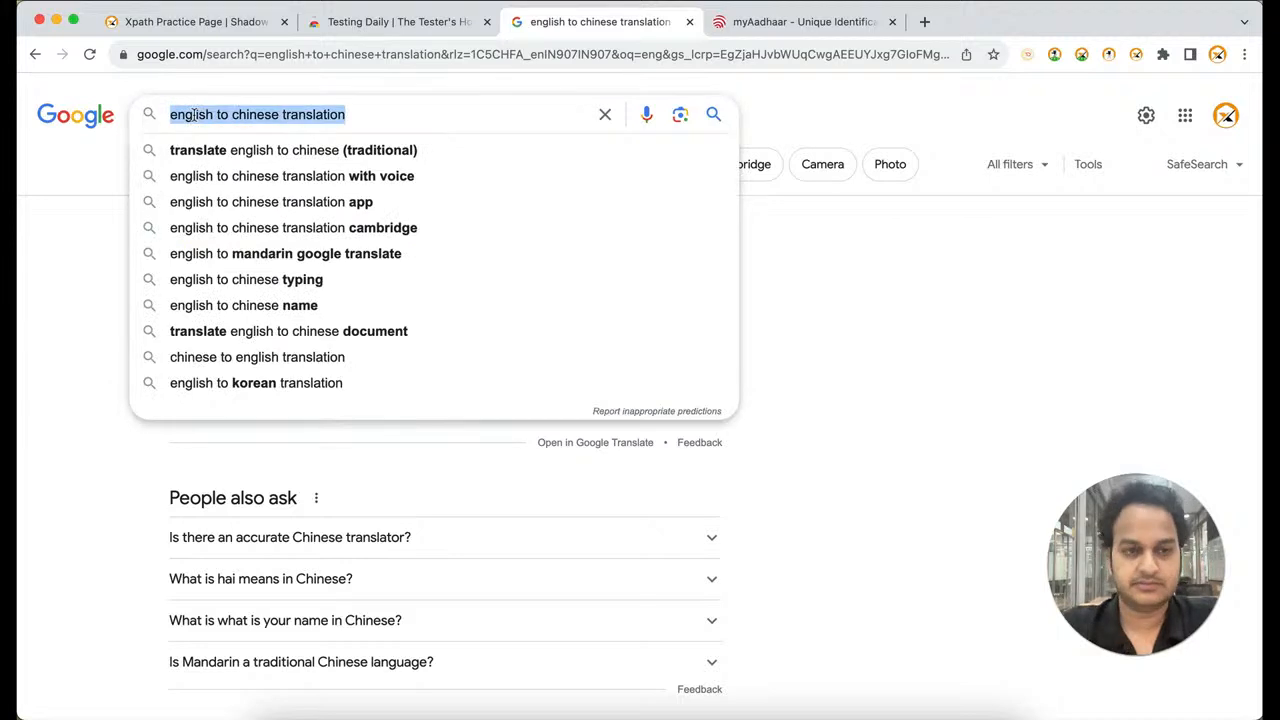
double_click(251, 114)
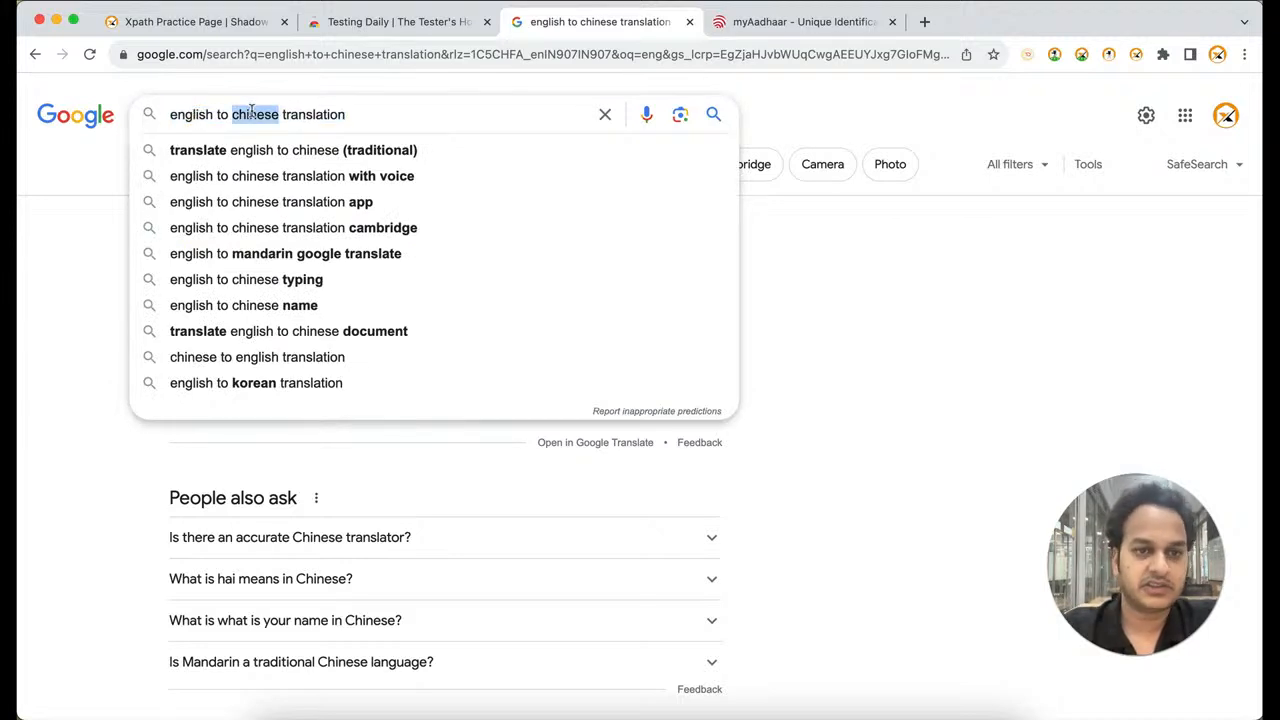
type("hindi")
key("Return")
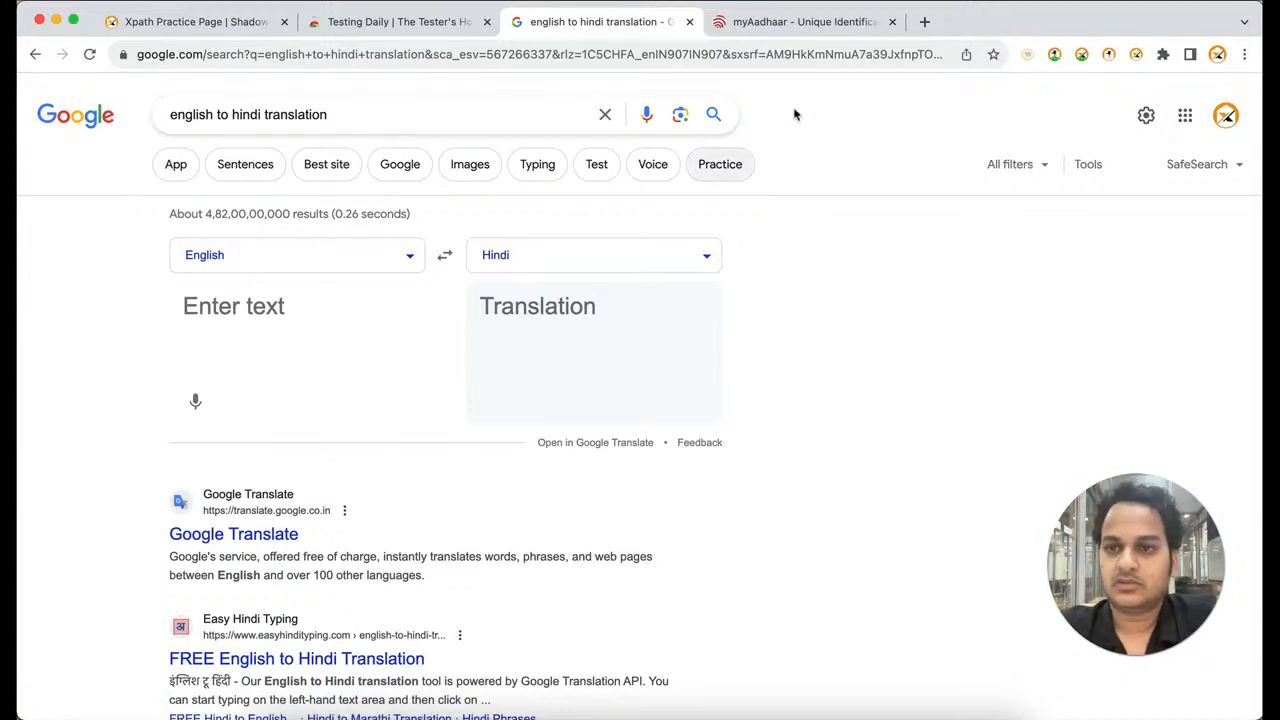
Reopen TestCase Studio's customization settings and restore the sentences Click on element to "Click on "{name}"" and Open website to "Open website"
left_click(1054, 54)
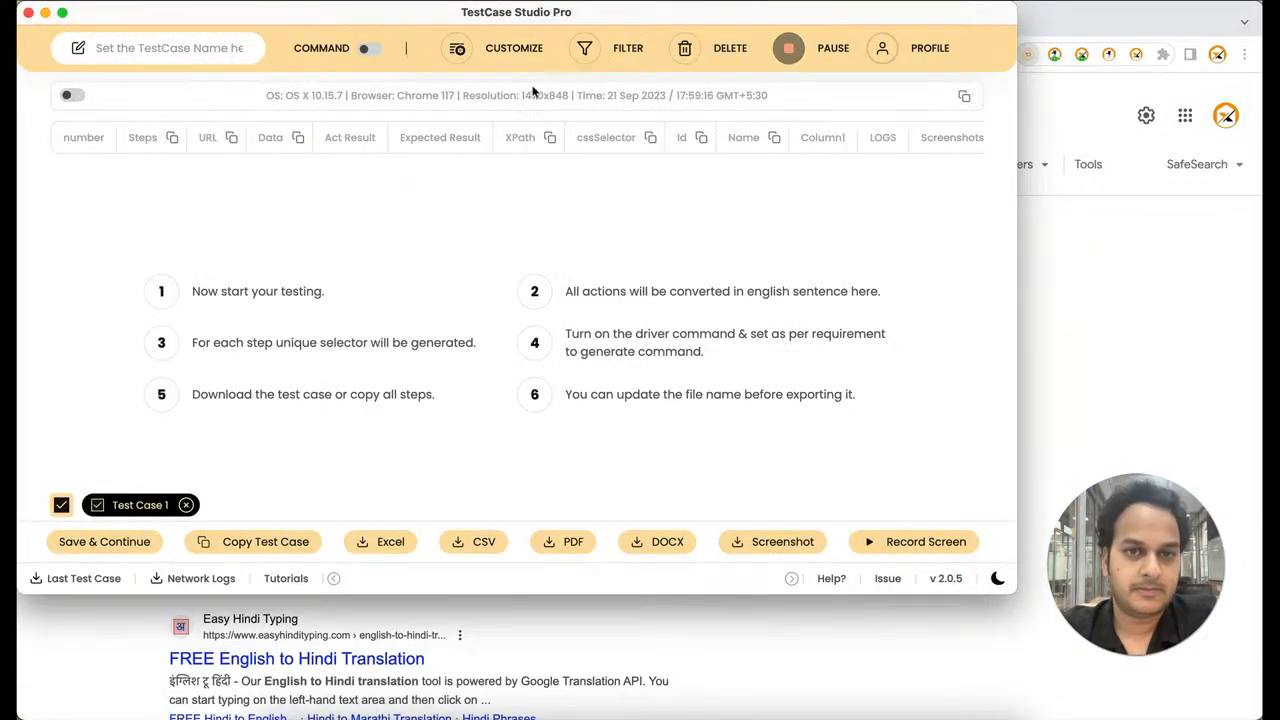
left_click(510, 52)
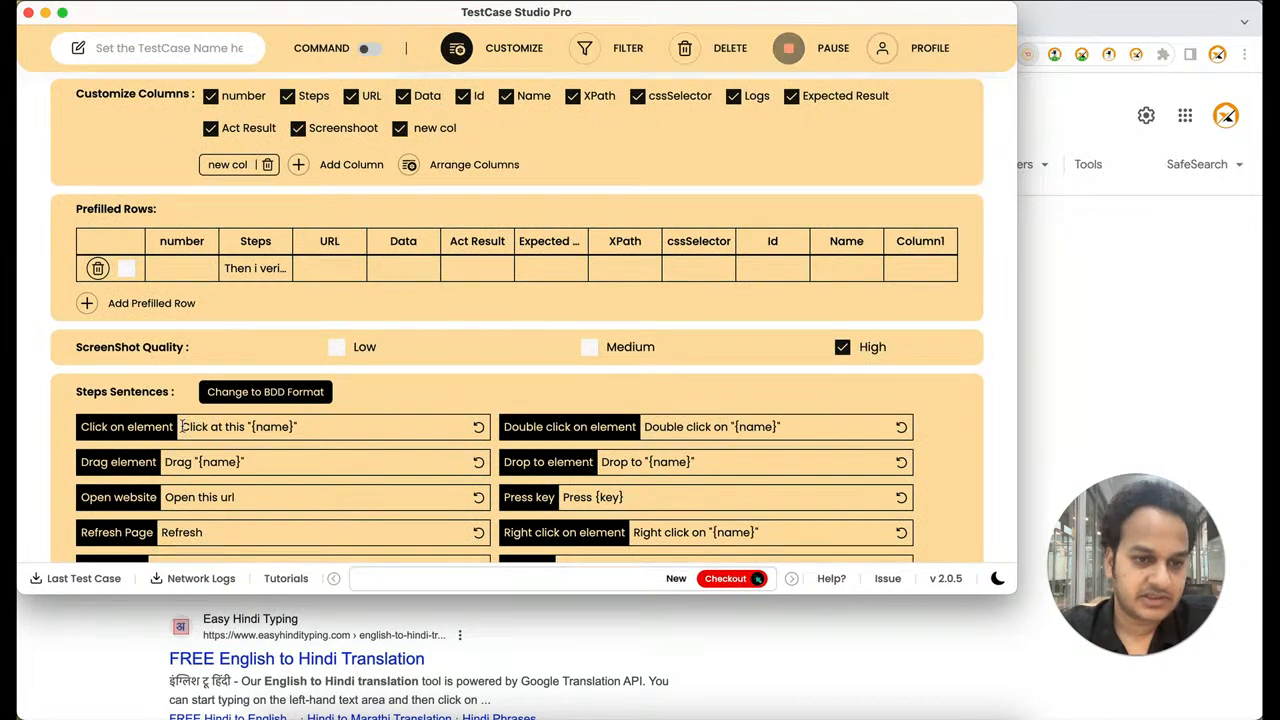
left_click_drag(181, 427, 233, 427)
left_click(244, 427)
key("BackSpace")
key("BackSpace")
key("BackSpace")
key("BackSpace")
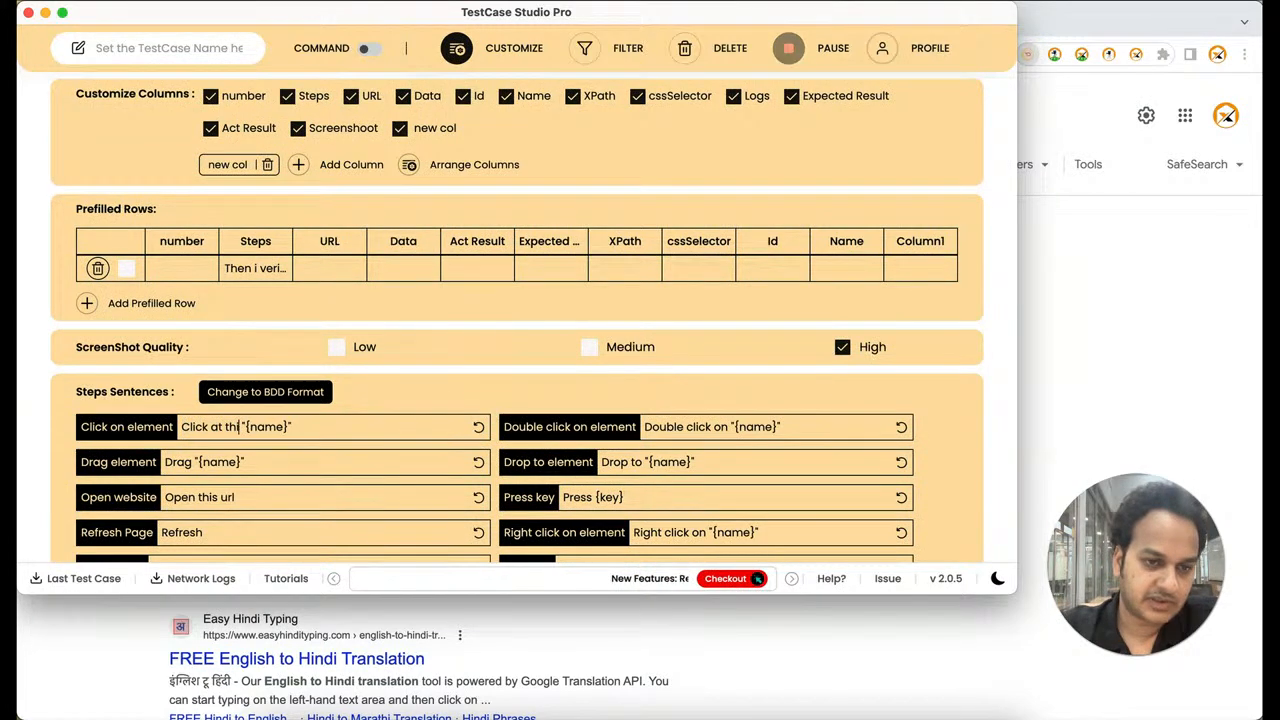
key("BackSpace")
key("BackSpace")
key("BackSpace")
type("on")
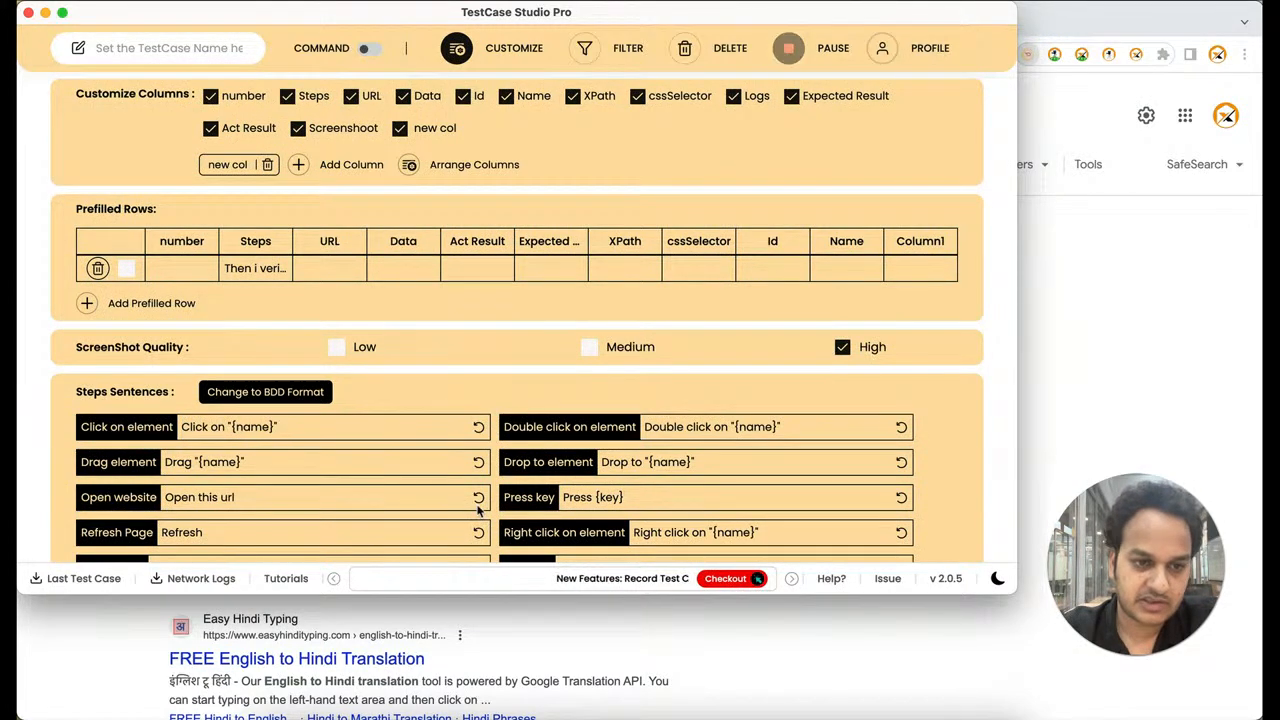
left_click(478, 500)
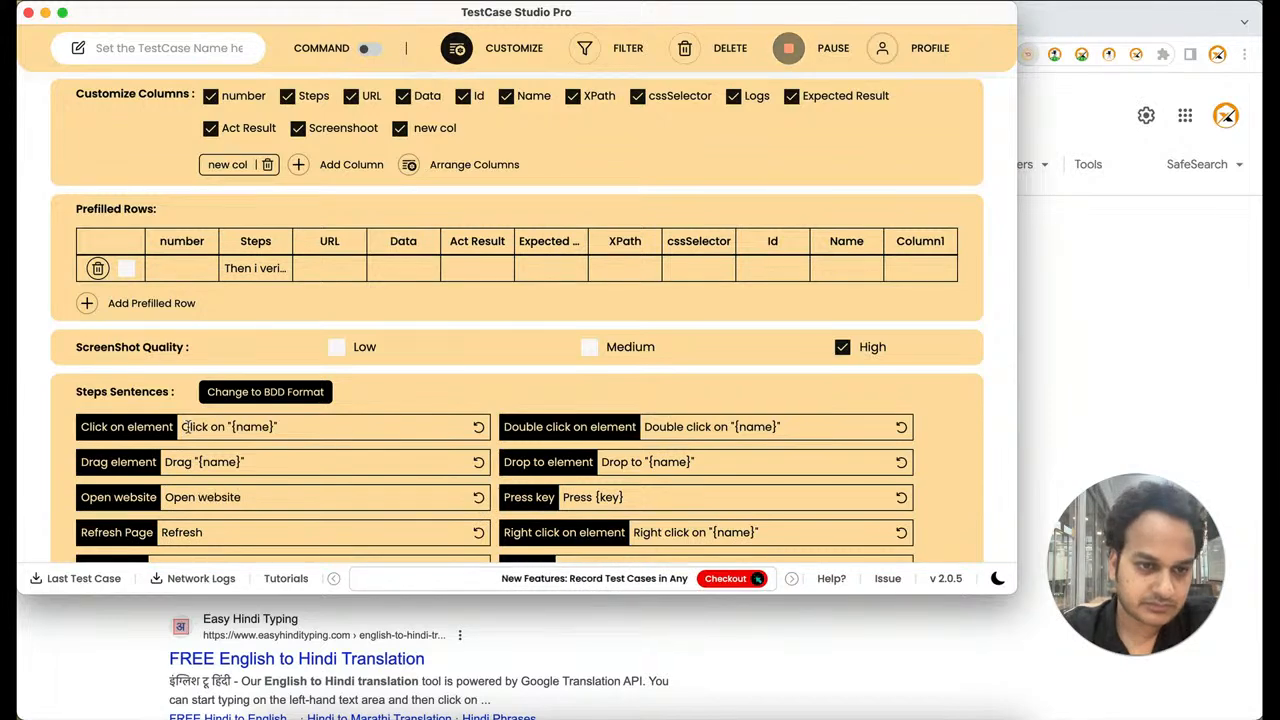
Copy "Click on" from the Click on element sentence into Google's English-to-Hindi translator in Chrome
left_click_drag(183, 427, 224, 428)
key("super+grave")
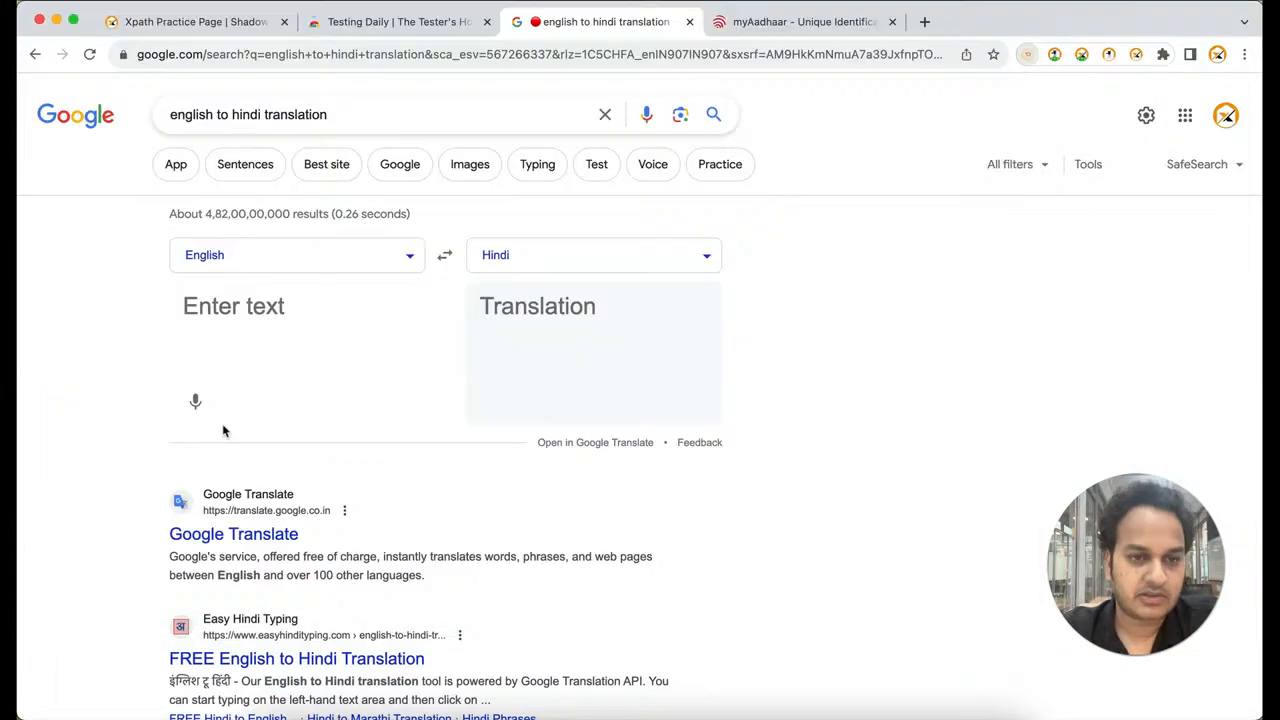
left_click(277, 293)
type("Click on")
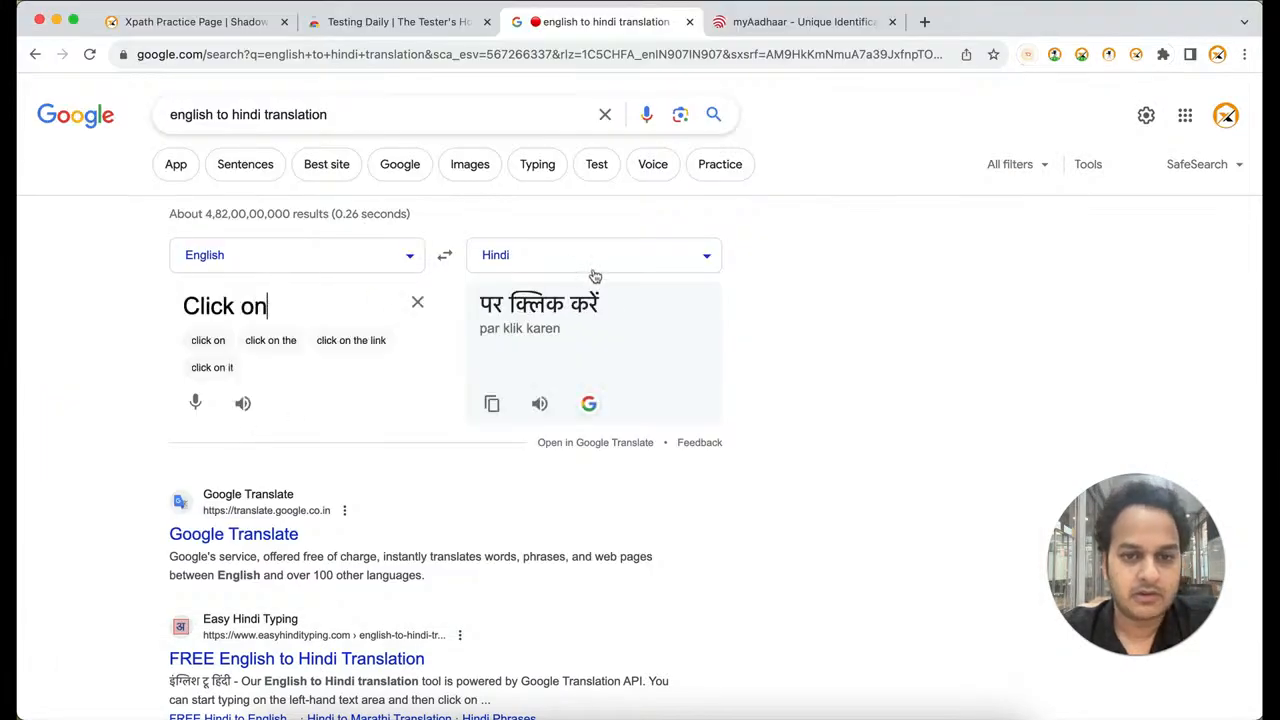
Replace "Click on" in TestCase Studio's Click on element sentence with the Hindi translation "पर क्लिक करें"
left_click(504, 301)
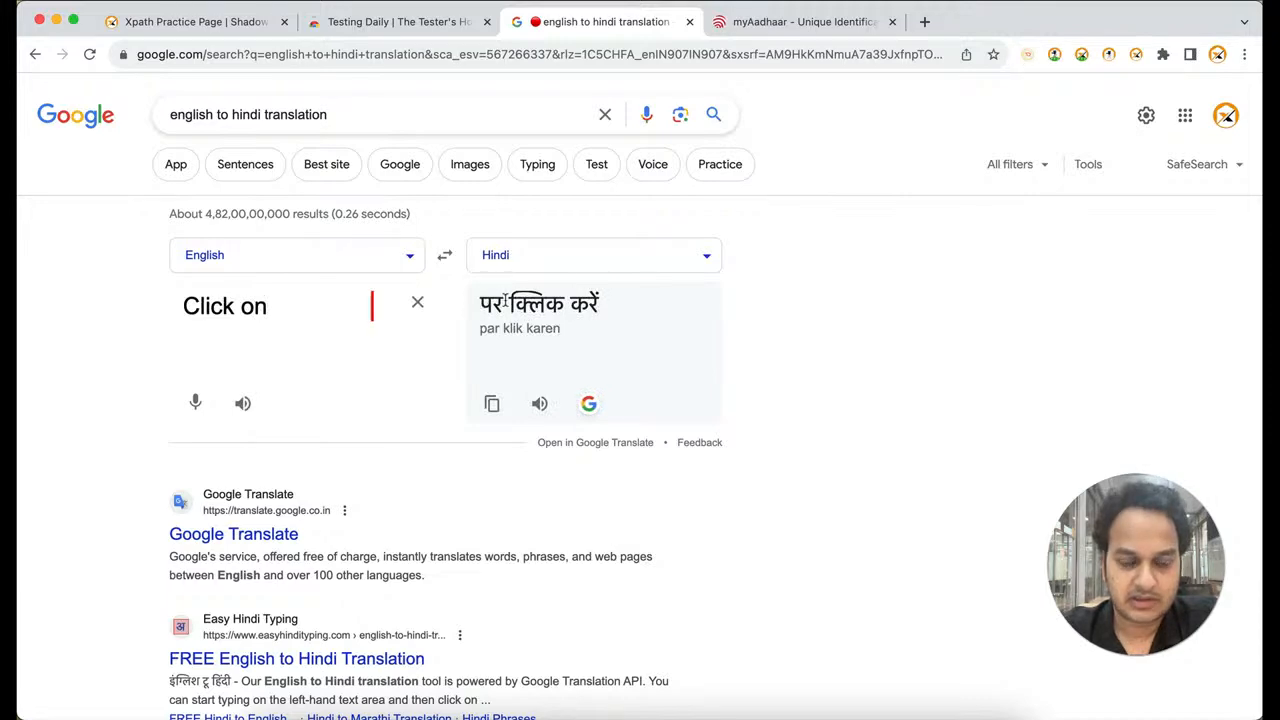
left_click_drag(478, 304, 623, 303)
key("super+c")
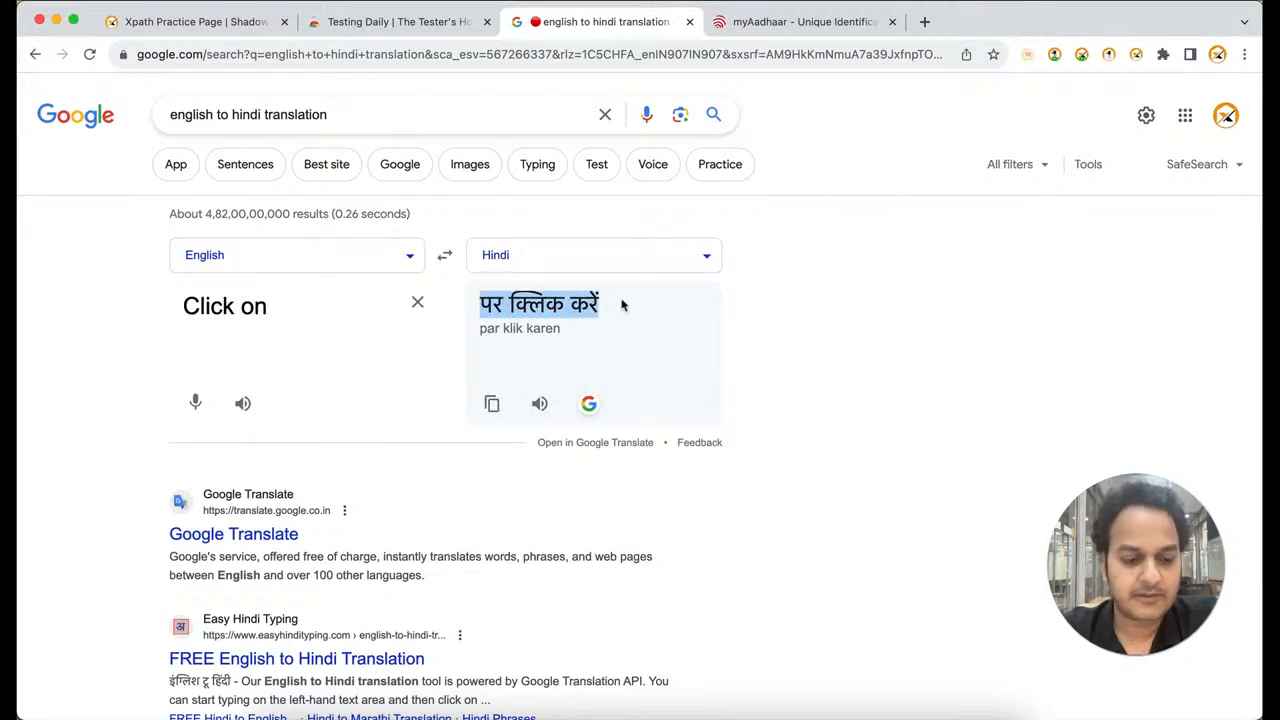
key("super+grave")
key("super+v")
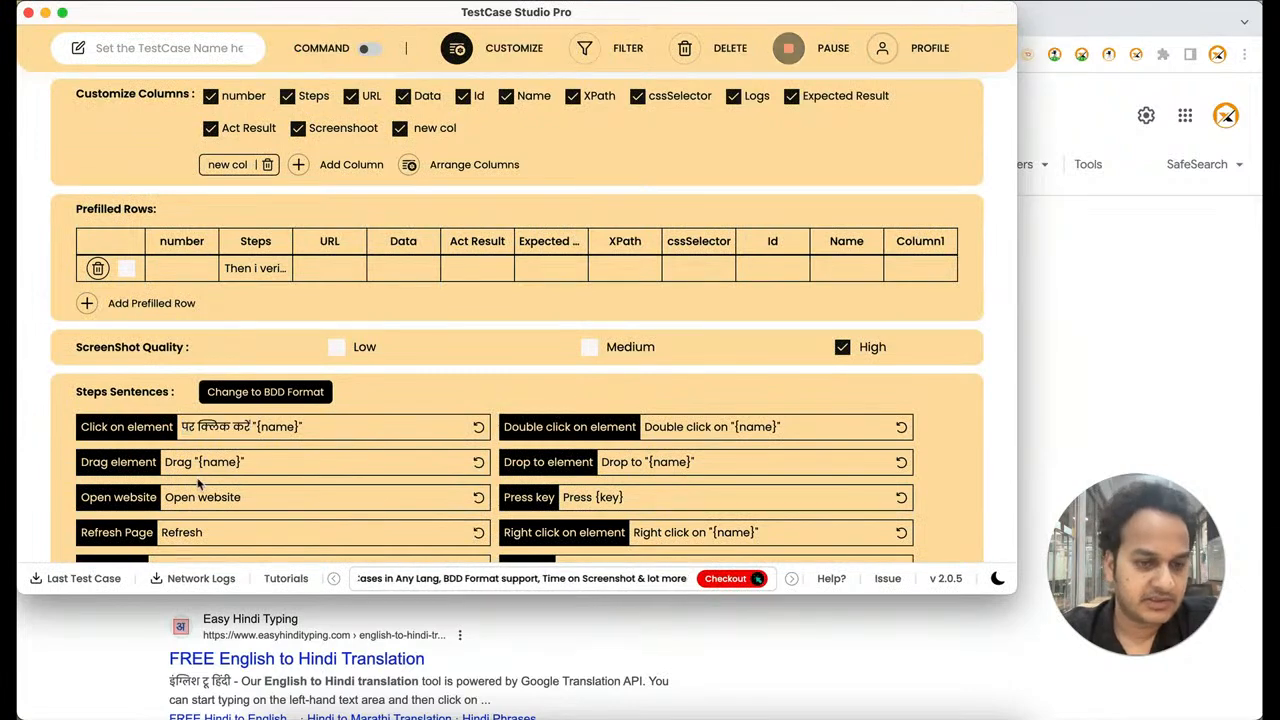
Copy the Open website sentence "Open website" into Google's English-to-Hindi translator in Chrome
left_click_drag(166, 497, 241, 497)
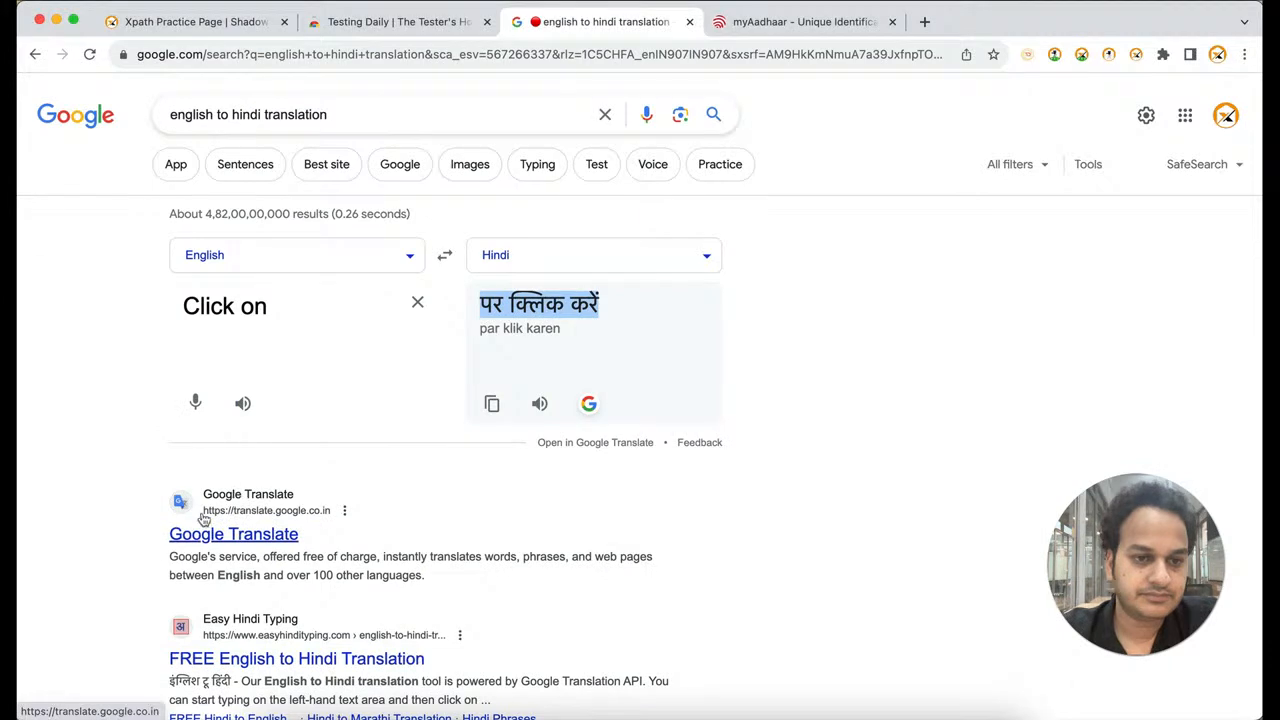
triple_click(262, 312)
key("super+v")
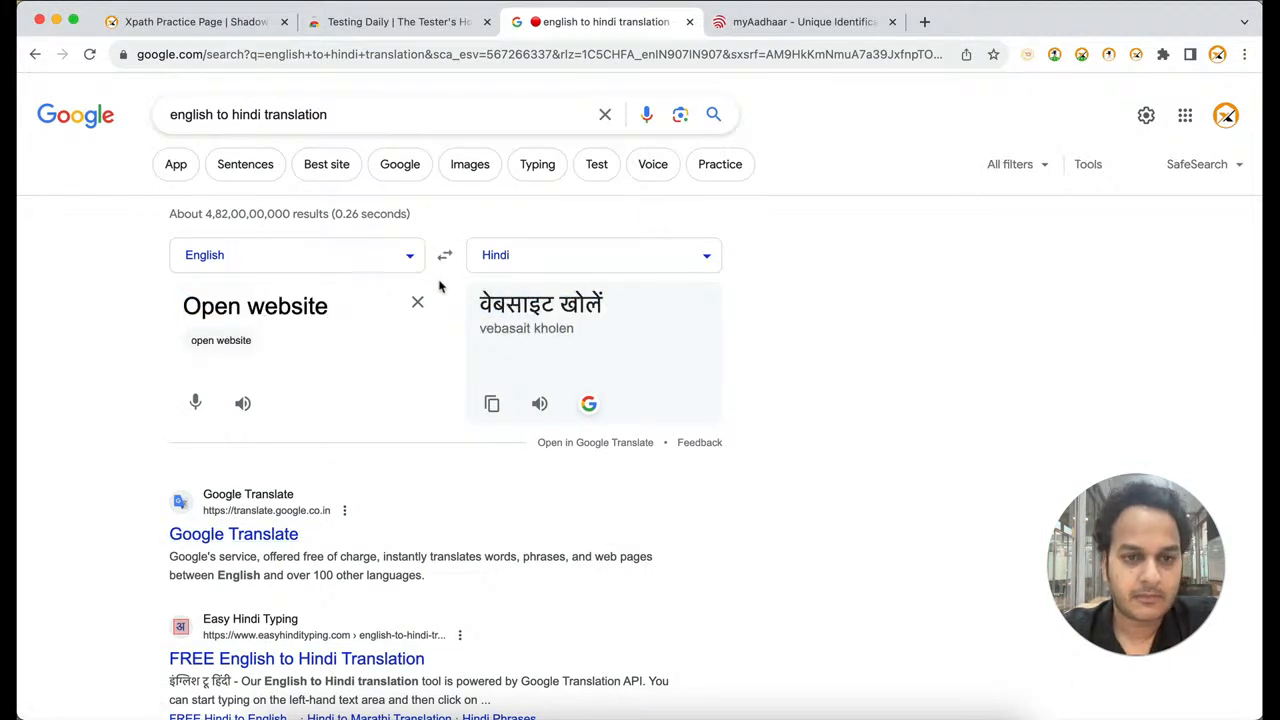
Copy the Hindi translation "वेबसाइट खोलें" and replace TestCase Studio's Open website sentence with it
left_click_drag(478, 308, 636, 305)
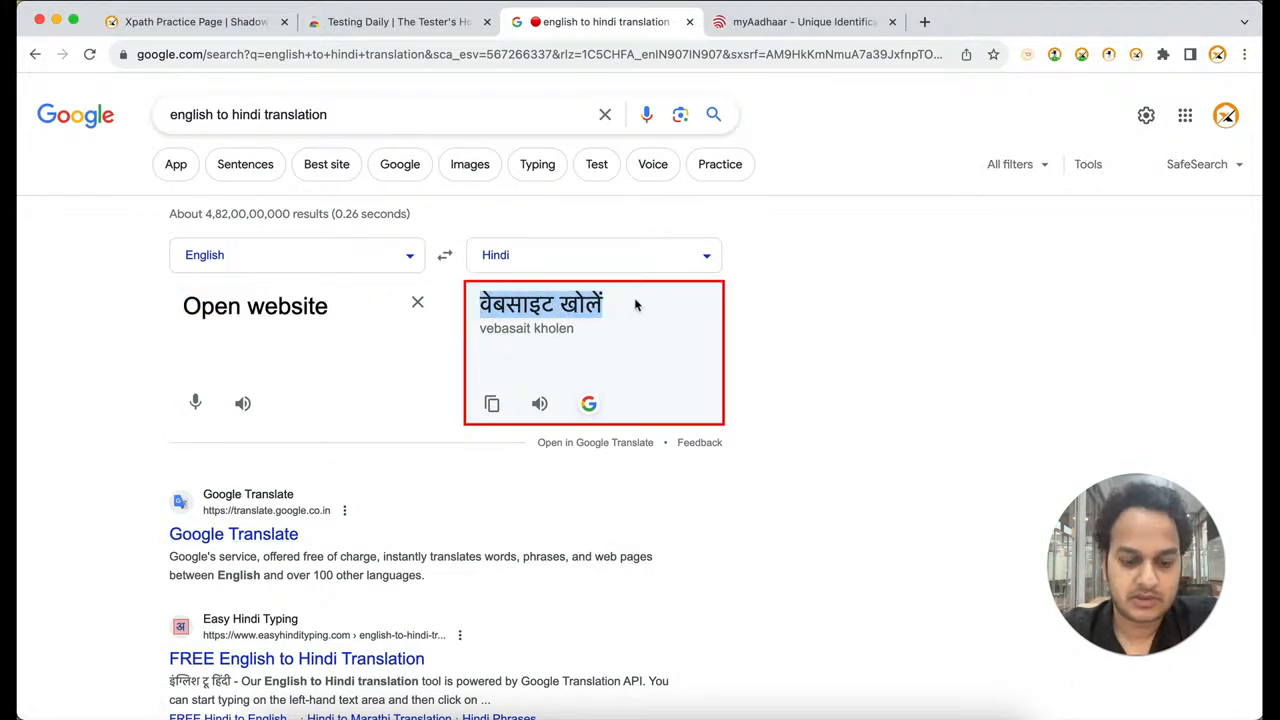
key("super+c")
key("super+grave")
key("super+v")
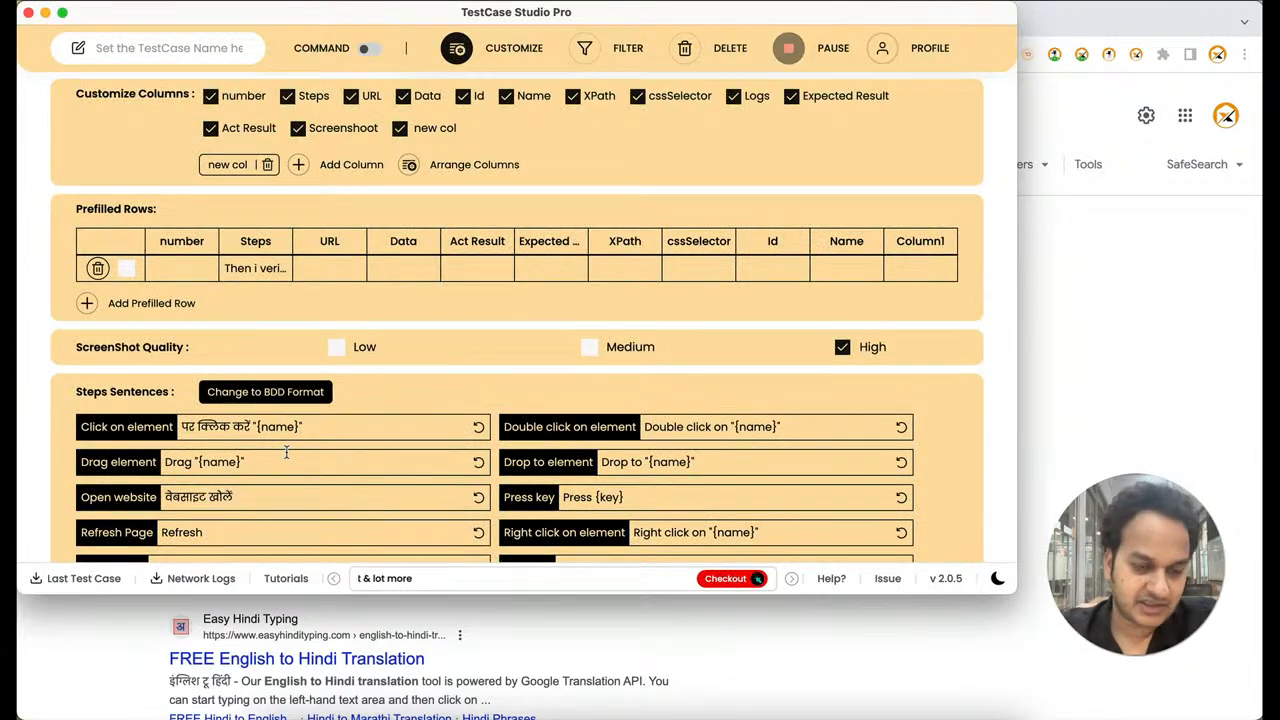
Copy "Enter" from TestCase Studio's Enter text sentence into Google's English-to-Hindi translator in Chrome
scroll(286, 452, "down", 2)
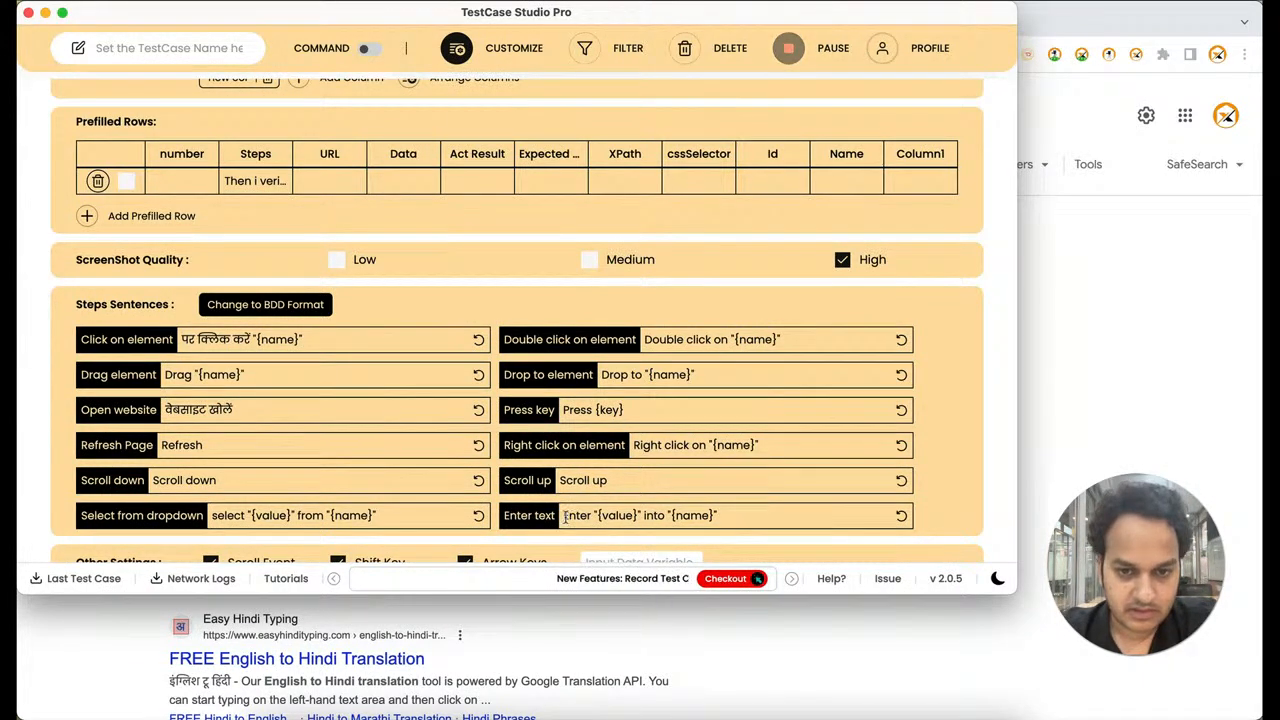
left_click_drag(563, 515, 589, 516)
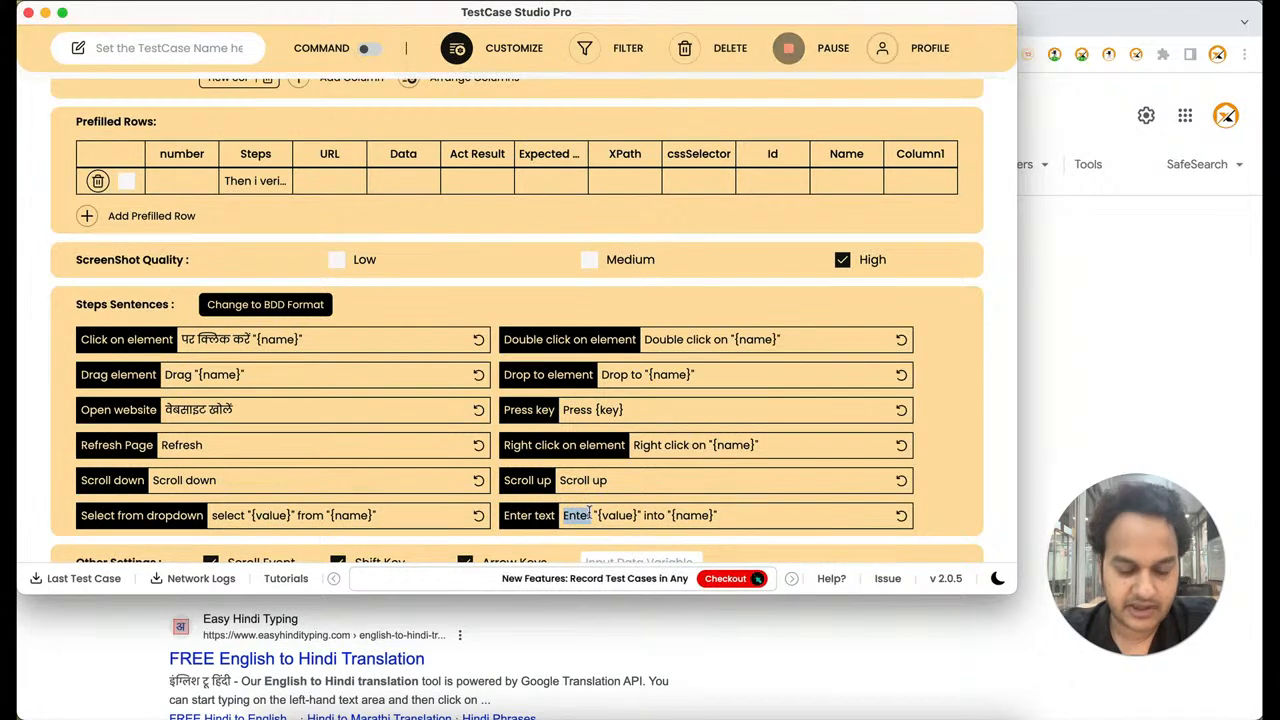
key("super+Tab")
left_click(343, 291)
key("super+a")
key("super+v")
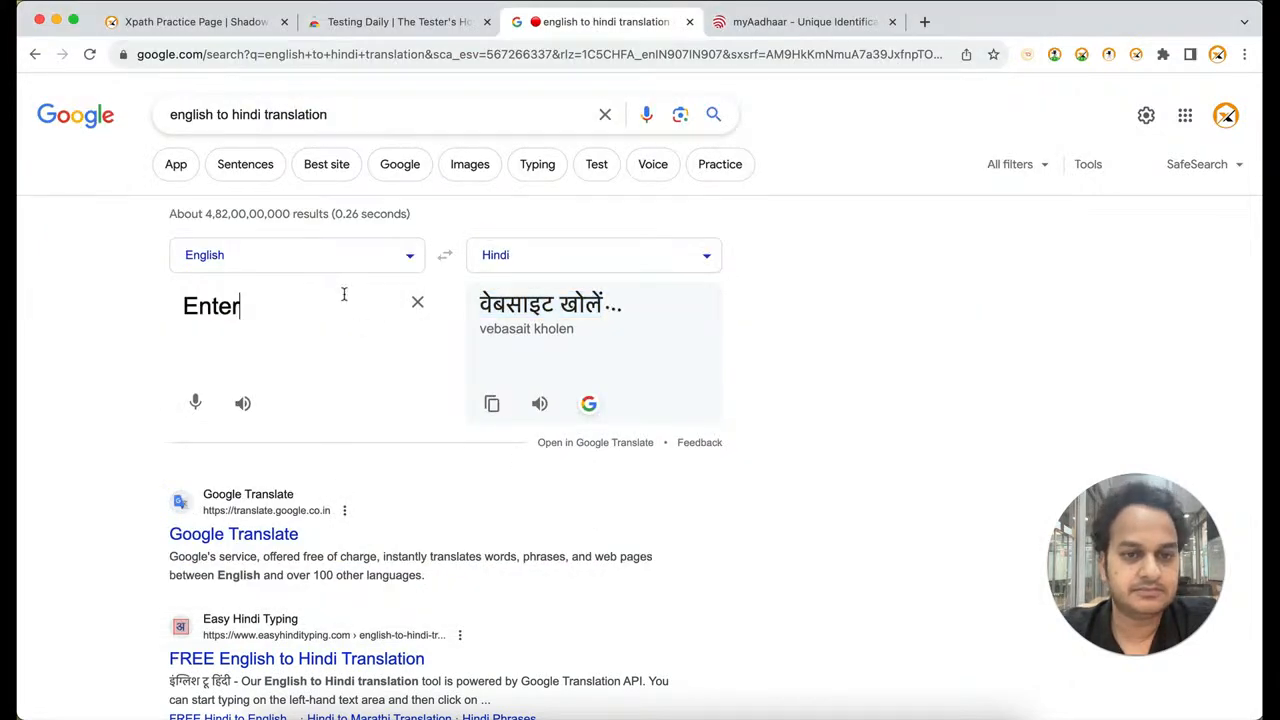
Replace "Enter" in TestCase Studio's Enter text sentence with the Hindi translation "प्रवेश करना"
left_click_drag(480, 300, 597, 303)
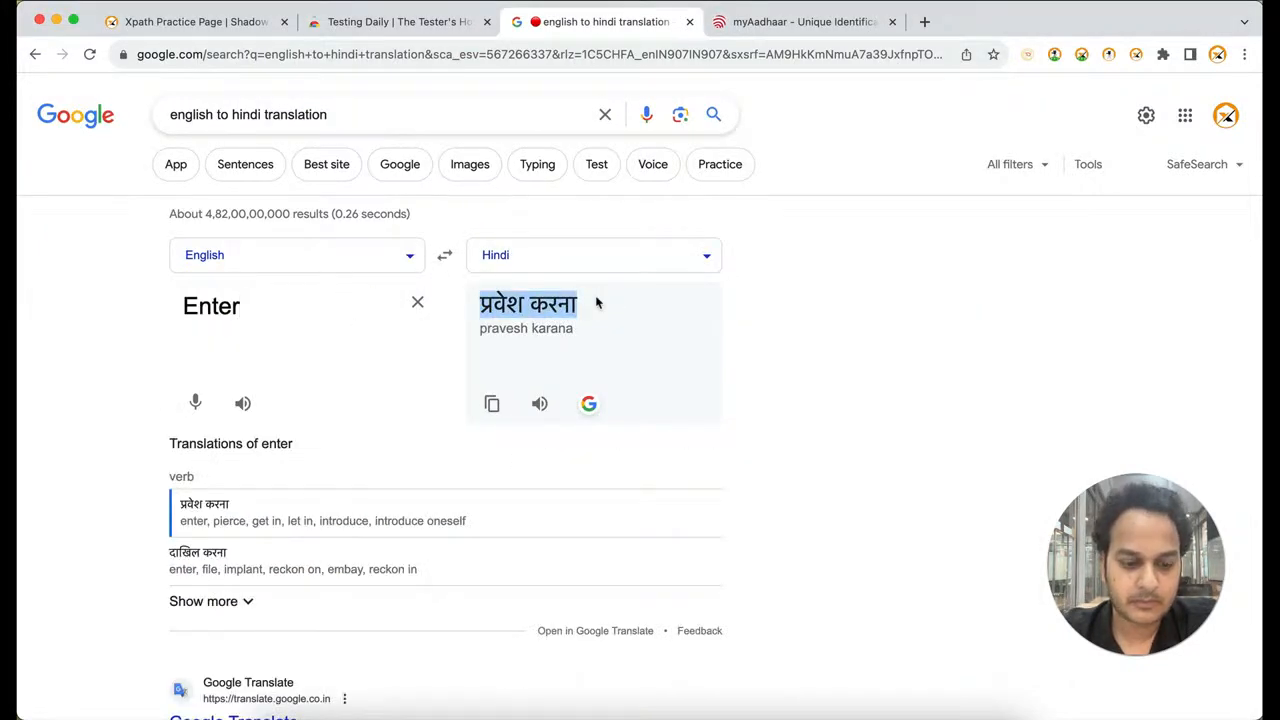
key("super+c")
key("super+Tab")
key("super+v")
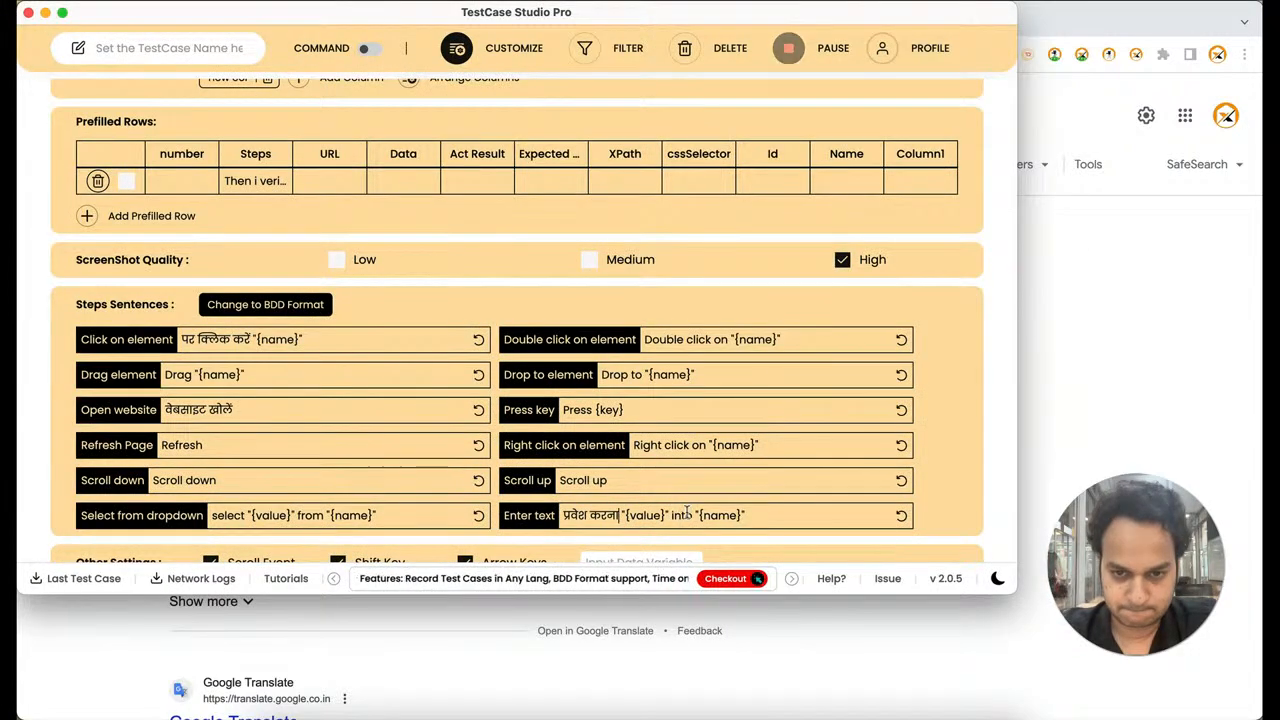
Translate "into" to Hindi in Chrome and replace it in TestCase Studio's Enter text sentence with "में"
key("super+Tab")
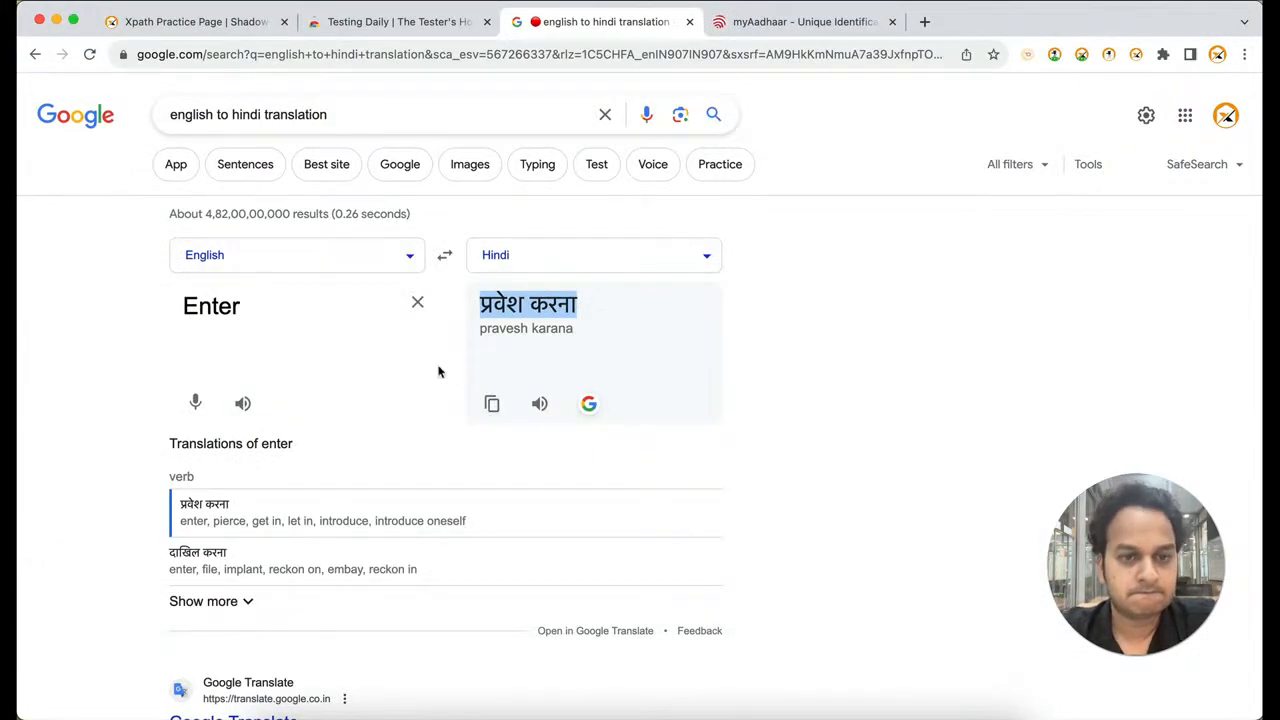
double_click(360, 309)
type("into")
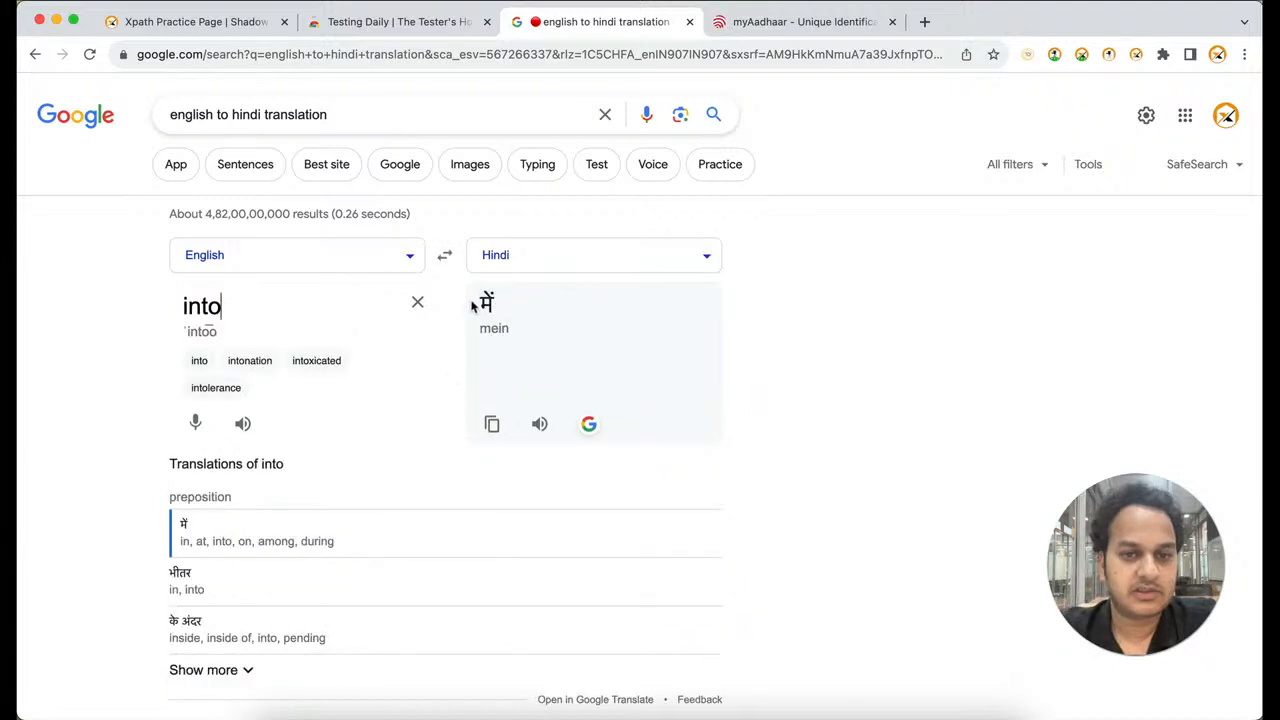
double_click(487, 302)
key("super+c")
key("super+Tab")
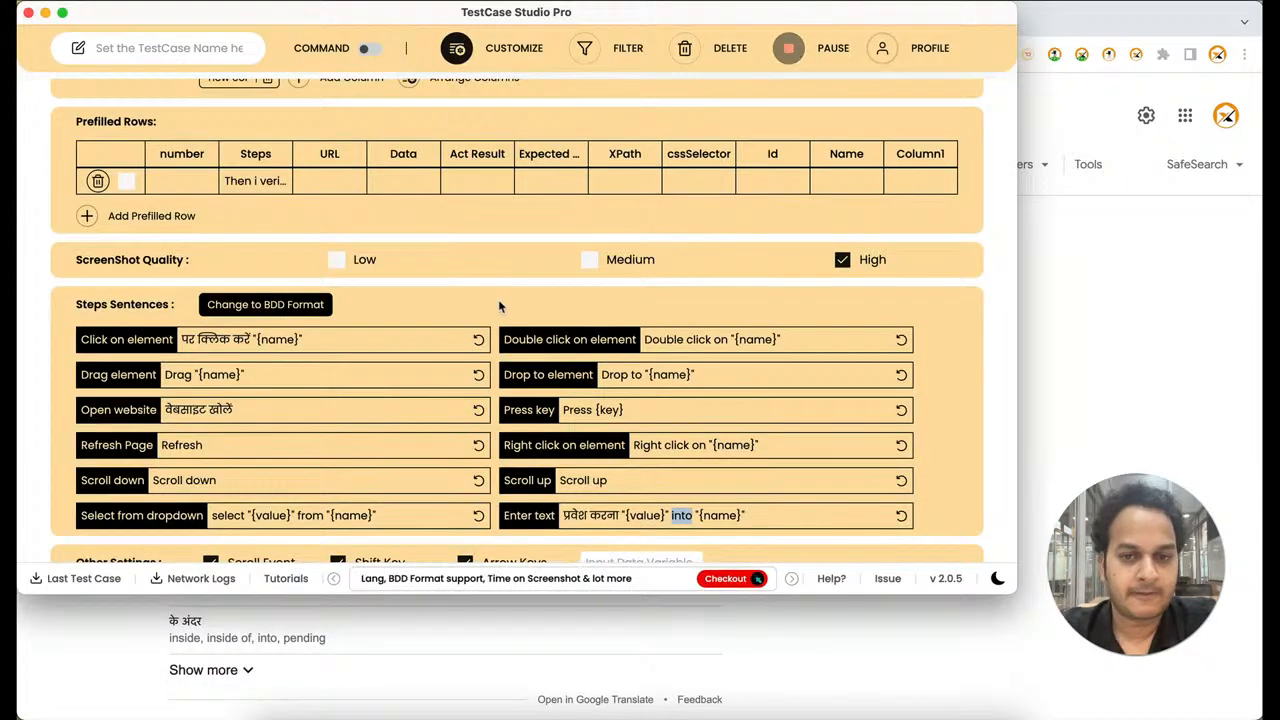
key("super+v")
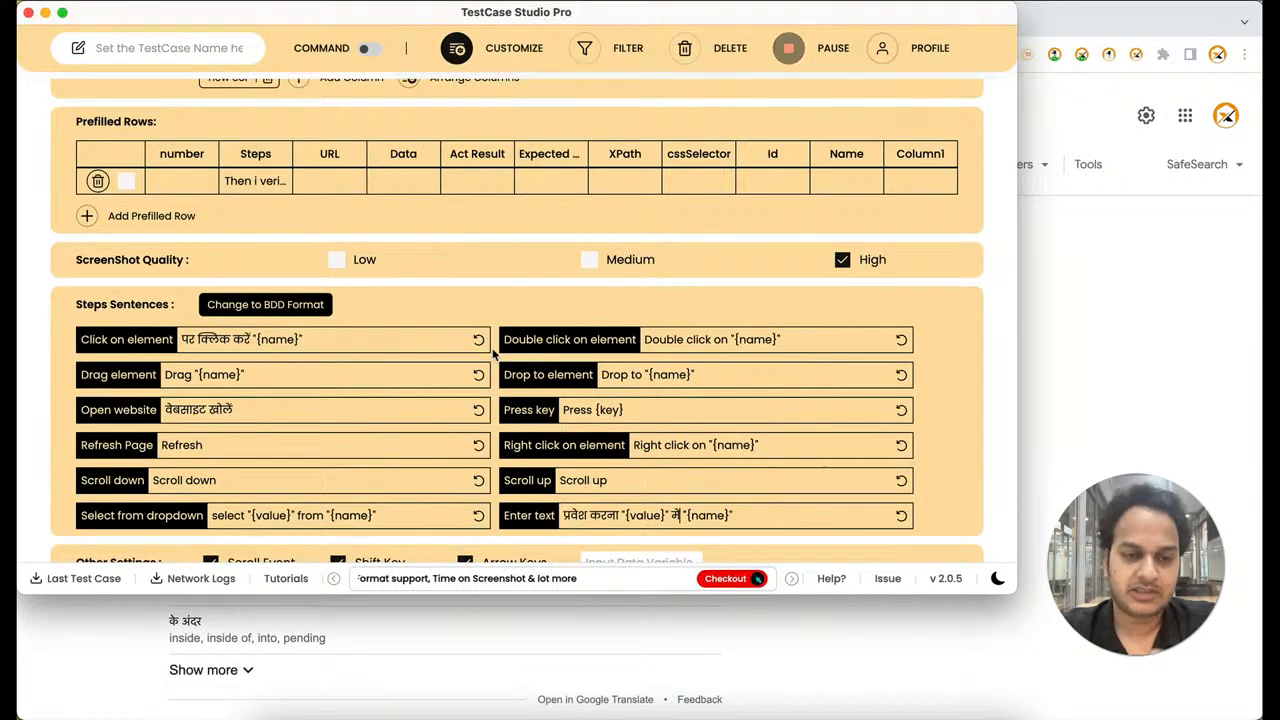
Return from the customization settings to the recorded test case and delete all recorded steps
left_click(528, 57)
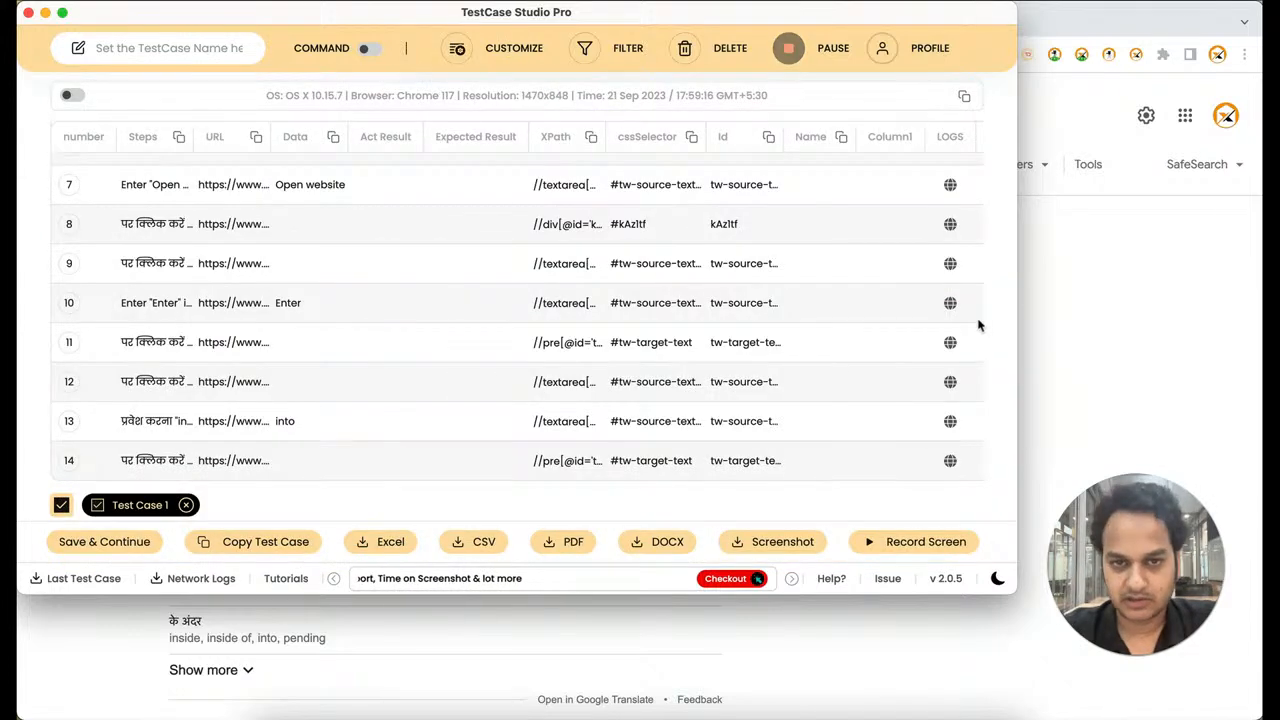
left_click(692, 56)
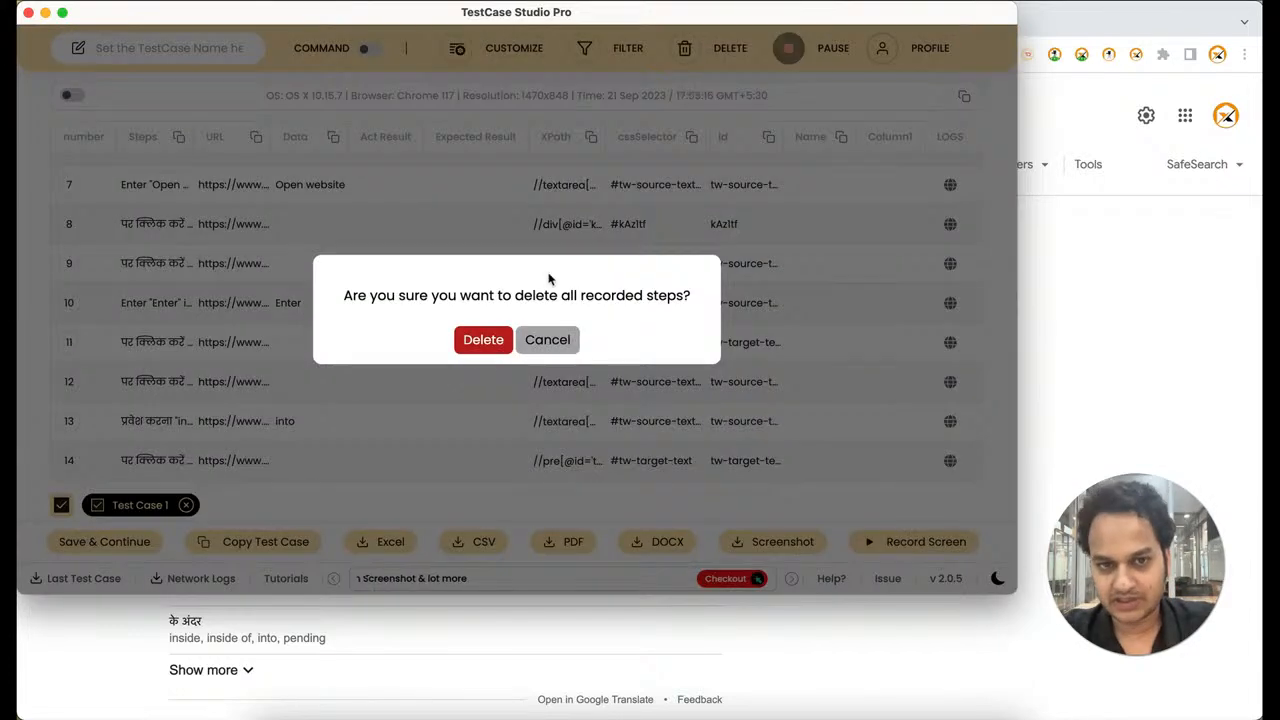
left_click(483, 338)
On Chrome's myAadhaar page, choose नामांकन आईडी, switch to वर्चुअल आईडी, and enter and submit a sample virtual ID number
left_click(1058, 327)
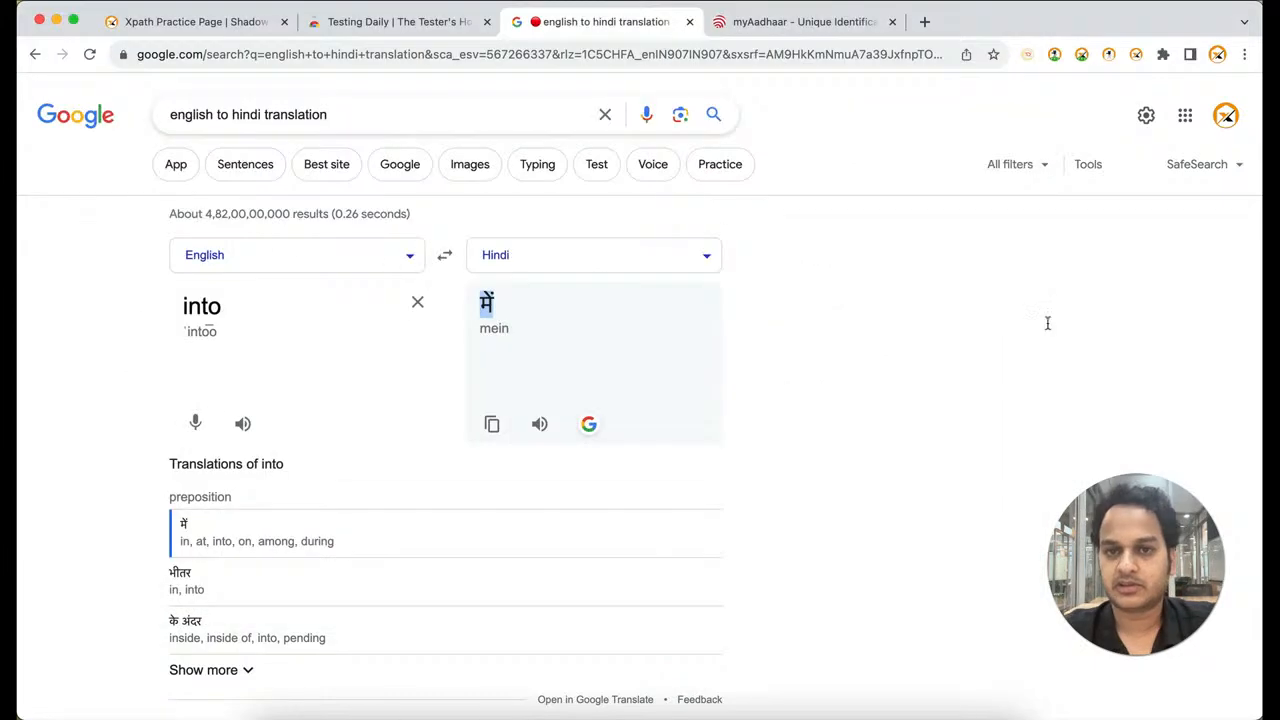
left_click(776, 16)
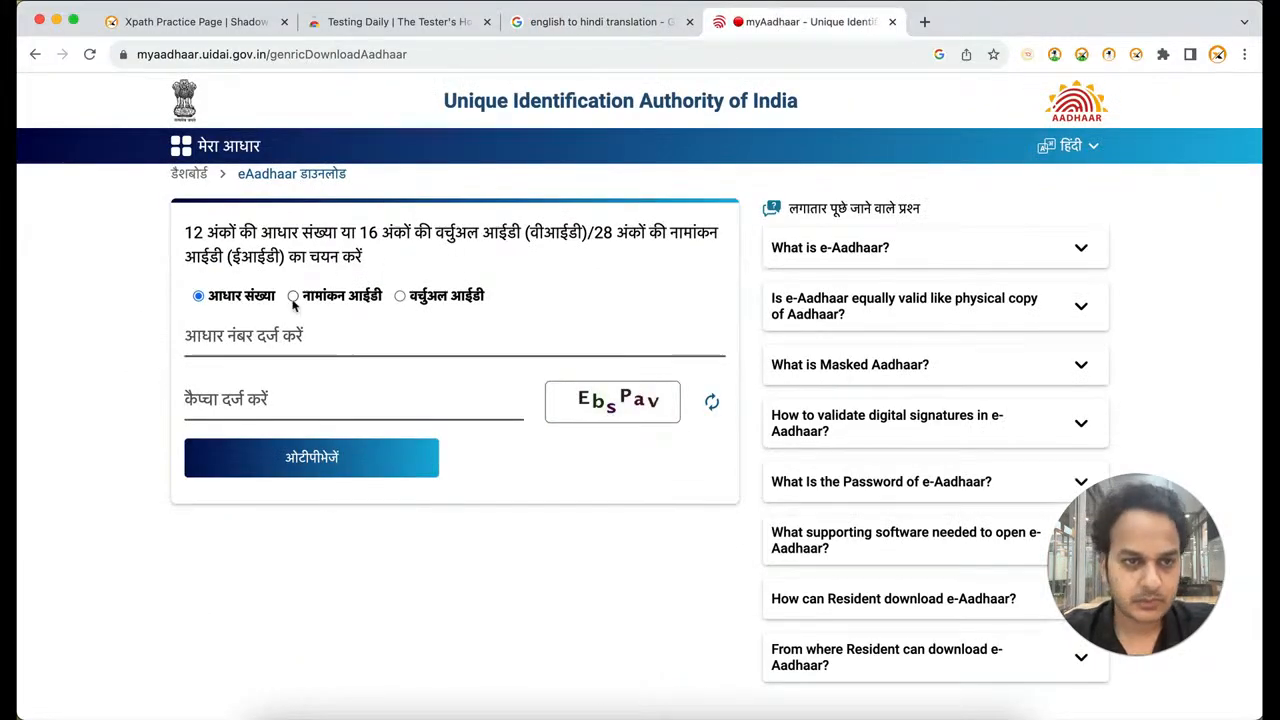
left_click(333, 296)
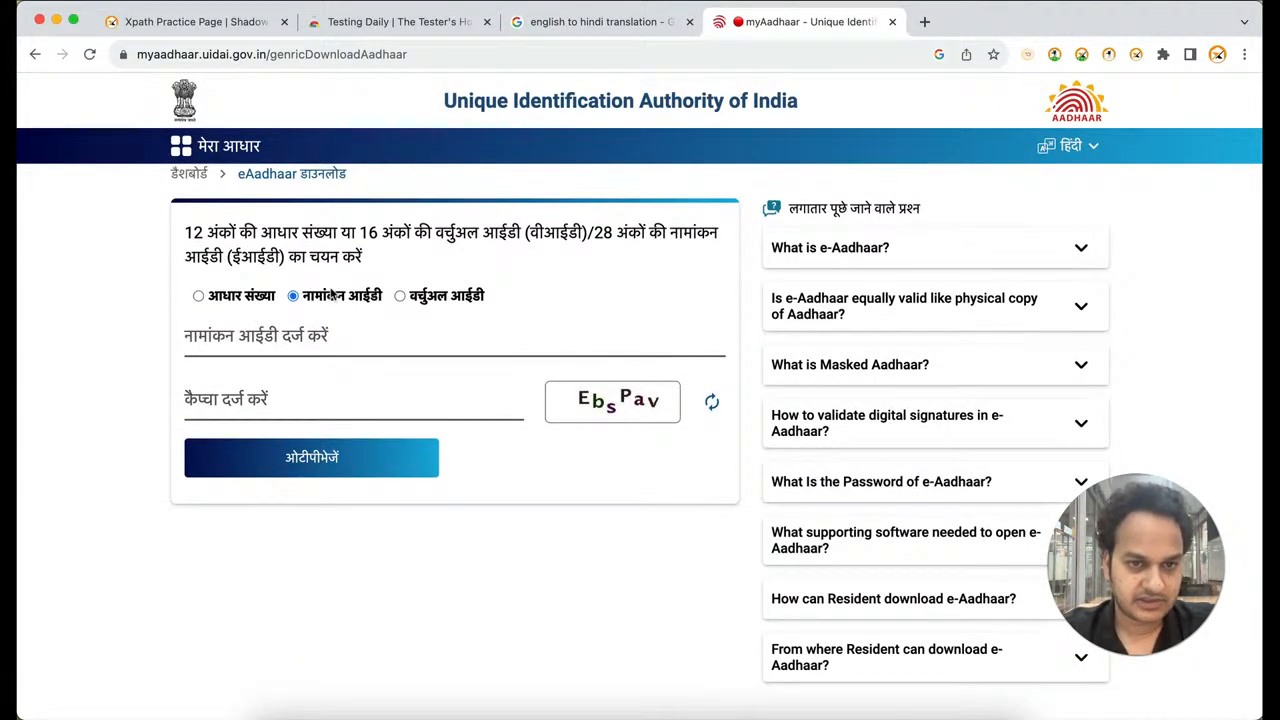
left_click(440, 298)
left_click(309, 342)
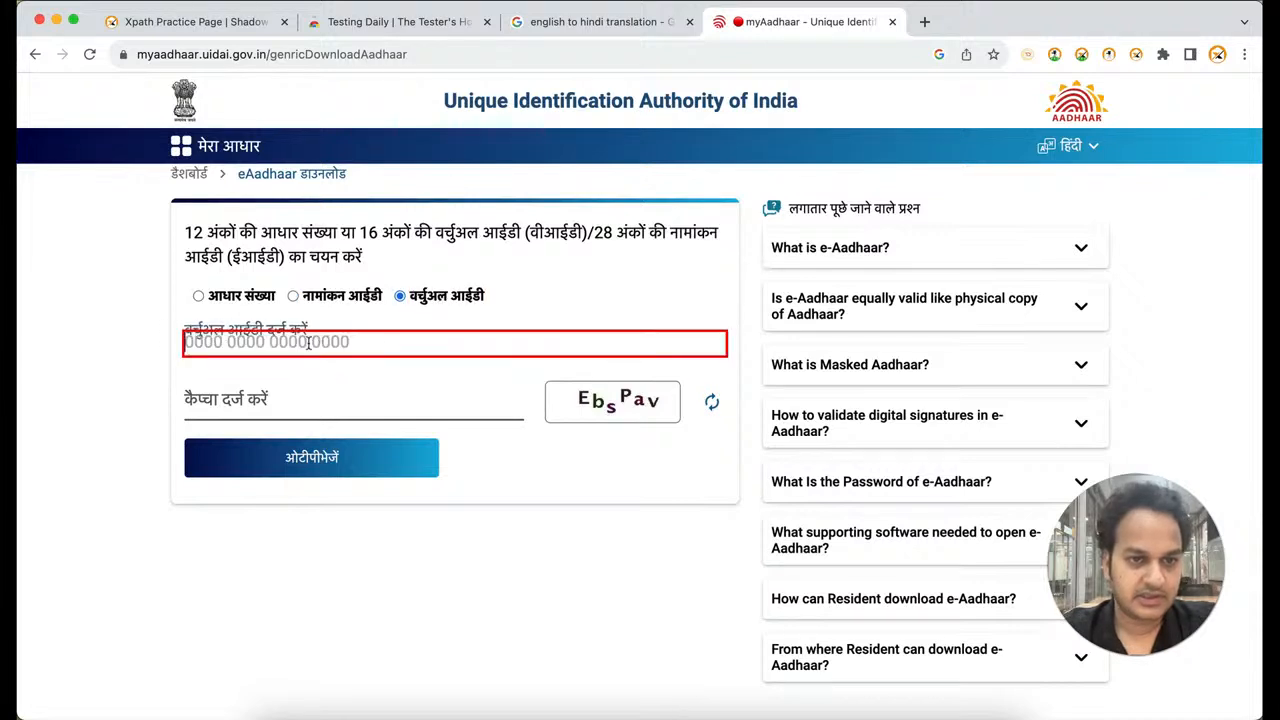
type("1245")
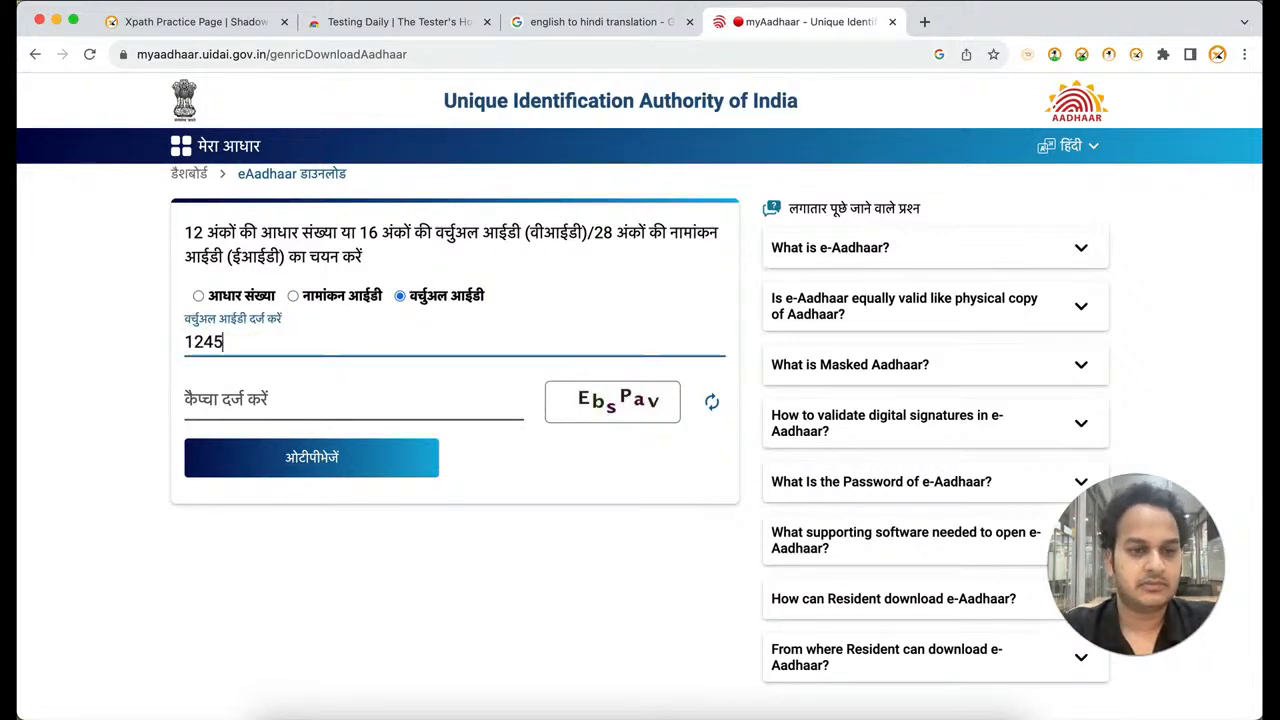
key("Return")
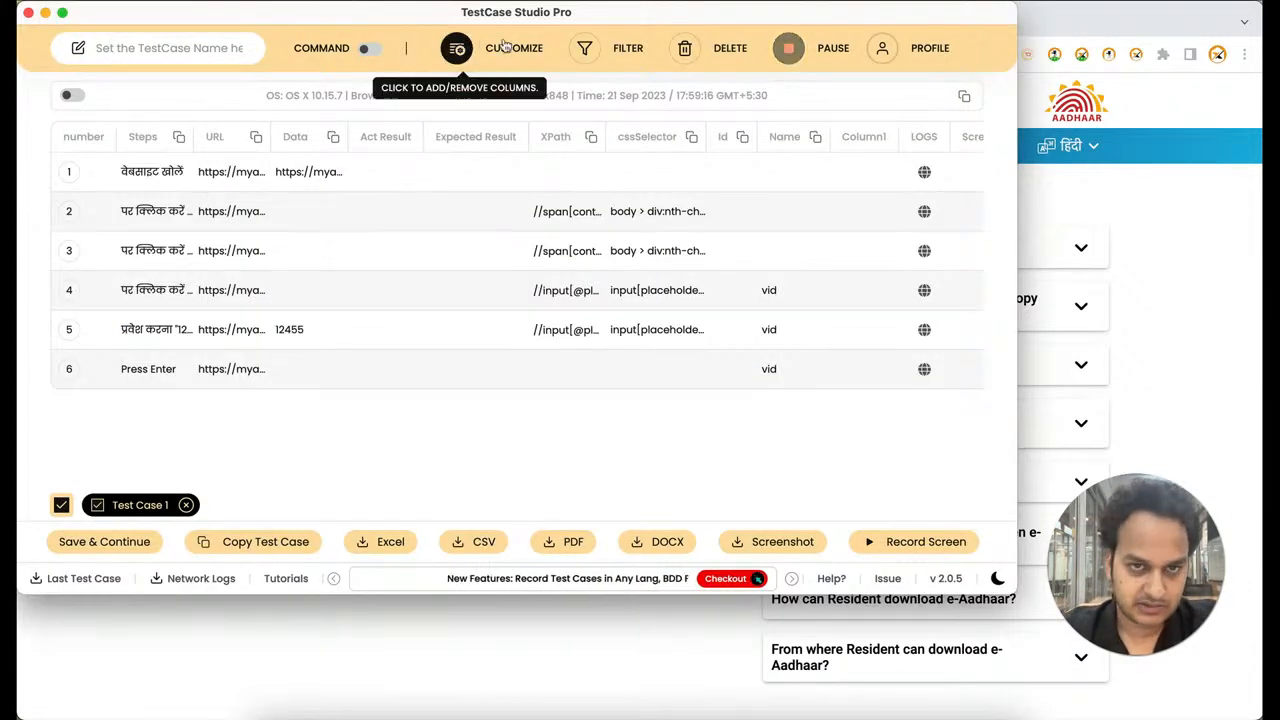
In TestCase Studio's customization settings, hide the URL, Data, Id, Name, XPath, cssSelector, Logs and Expected Result columns, and return to the recorded steps
left_click(456, 48)
scroll(340, 150, "up", 2)
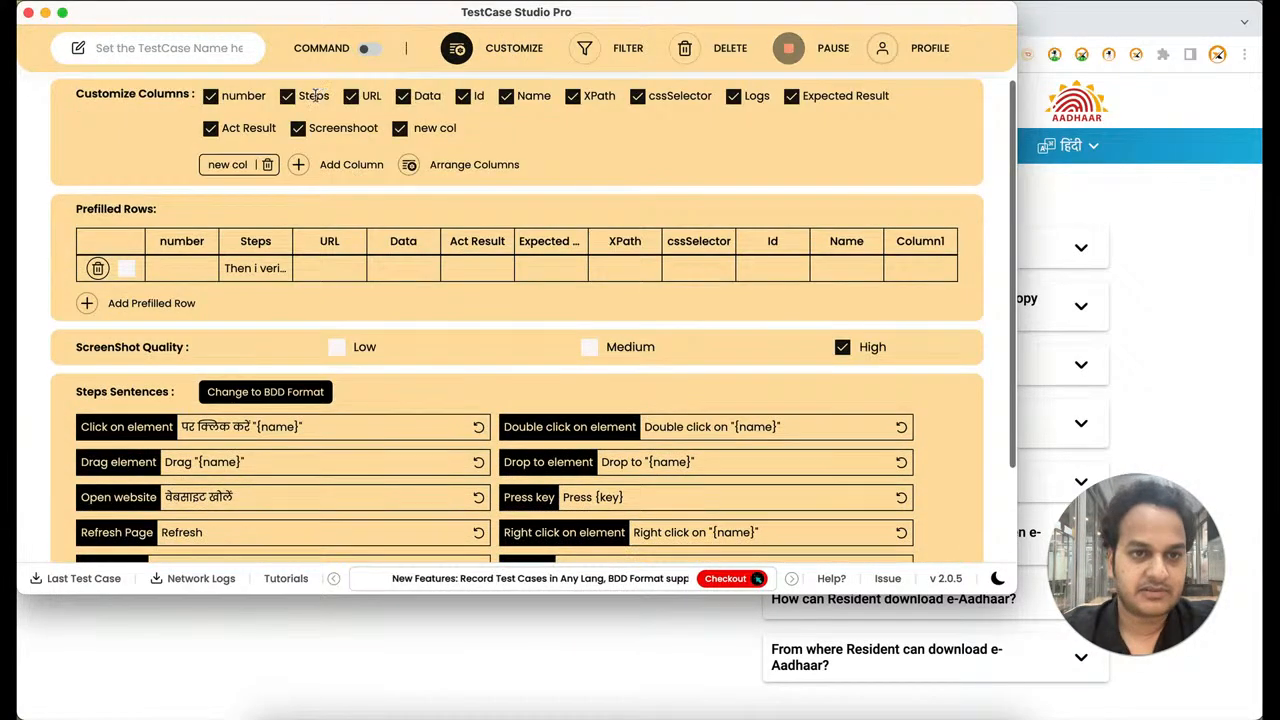
left_click(353, 95)
left_click(405, 97)
left_click(463, 96)
left_click(507, 96)
left_click(574, 96)
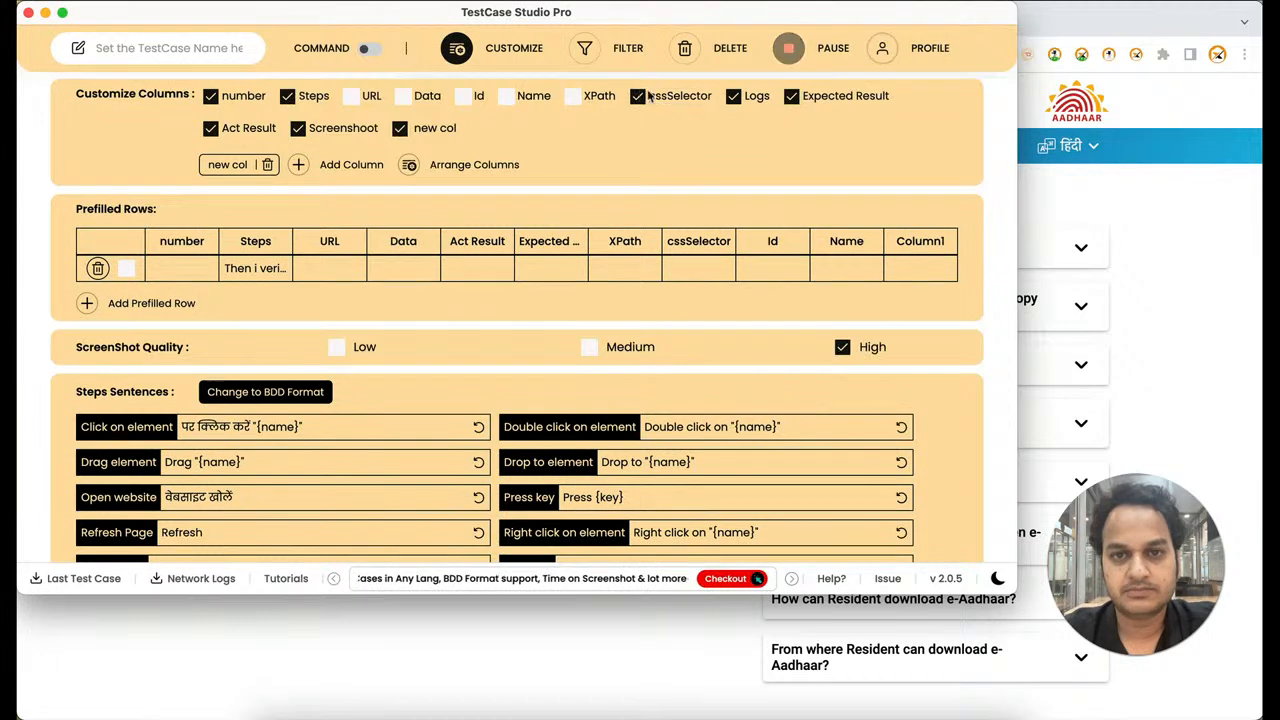
left_click(638, 96)
left_click(734, 96)
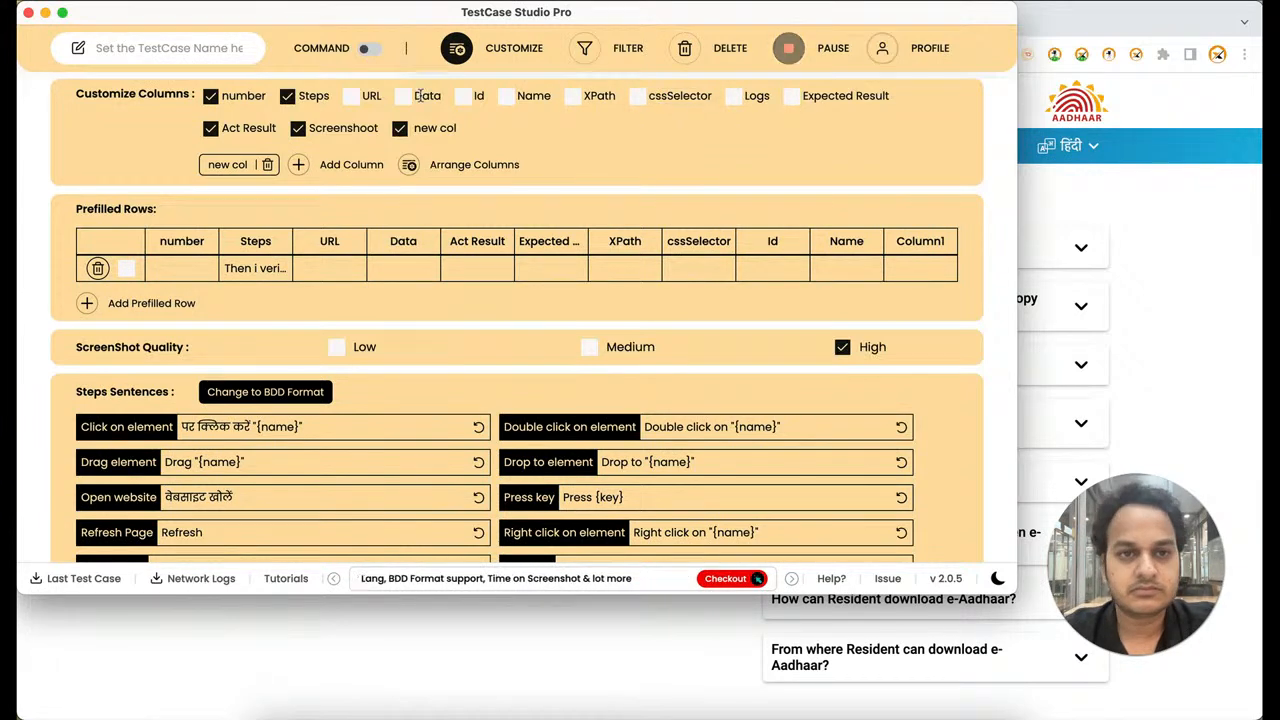
left_click(457, 47)
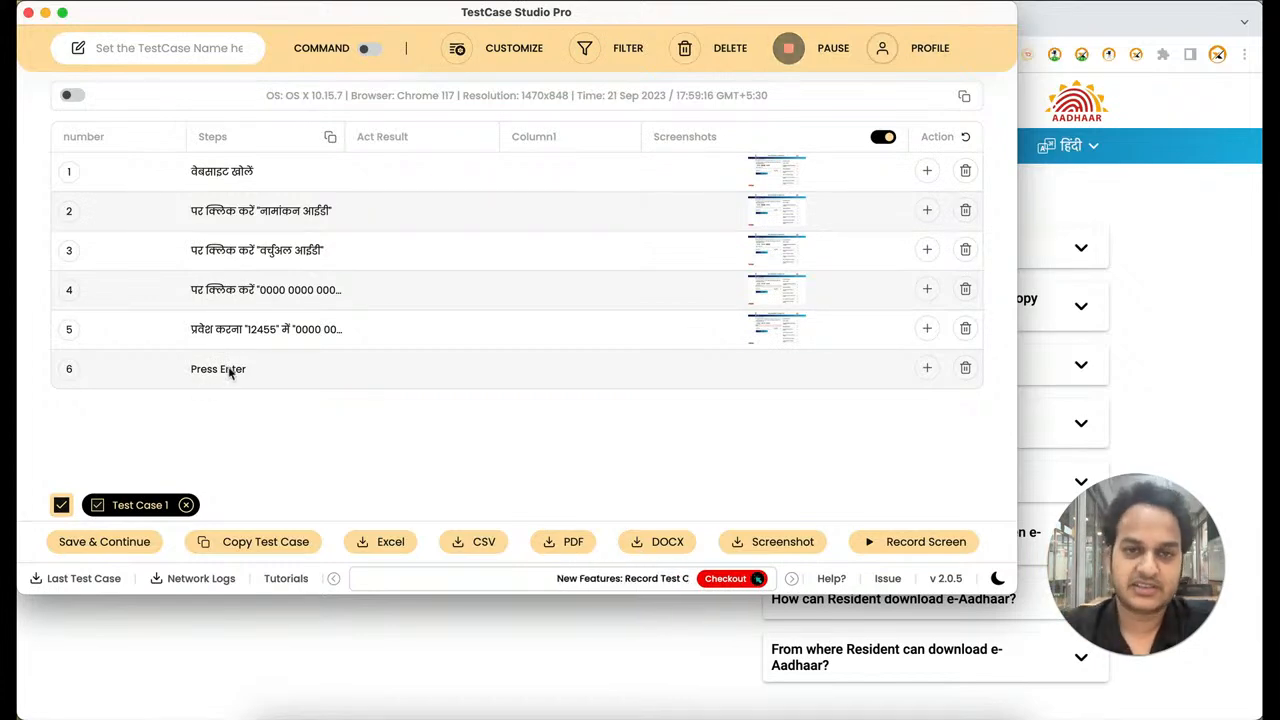
Show the word "Press" in the customization settings' Press key sentence as another translatable term, and return to the recorded steps
left_click(478, 60)
scroll(590, 420, "down", 3)
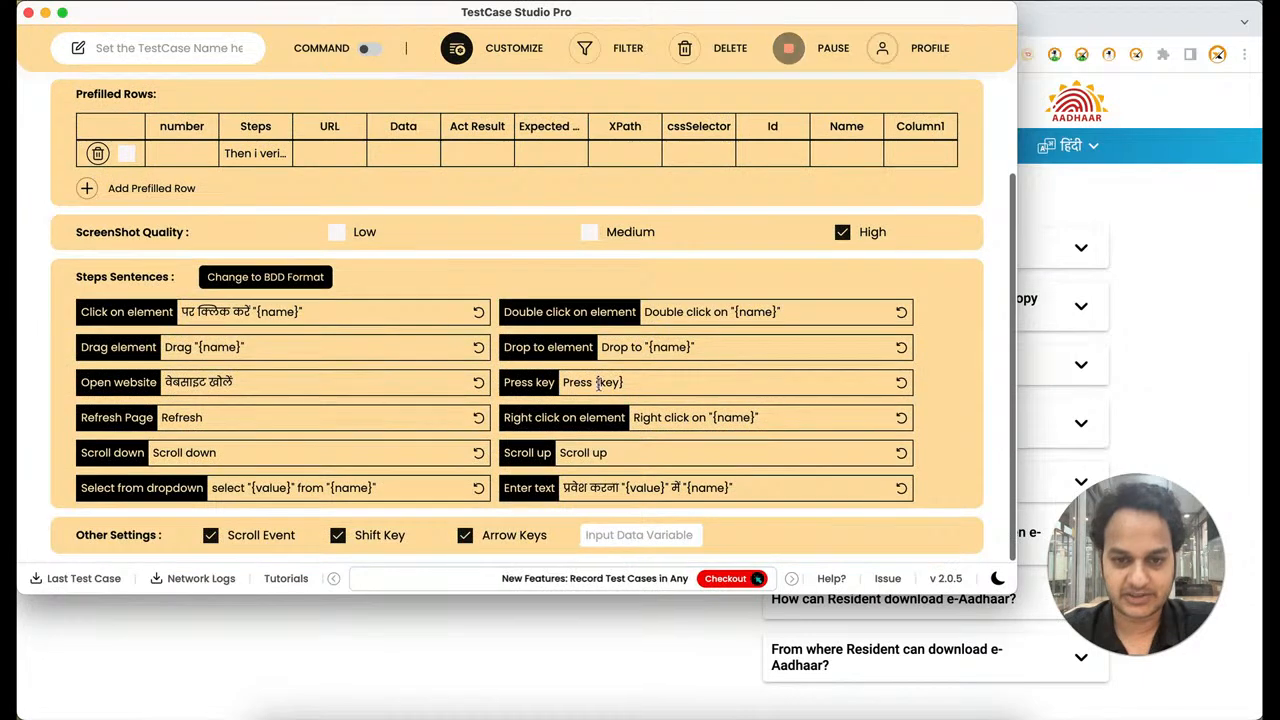
double_click(576, 382)
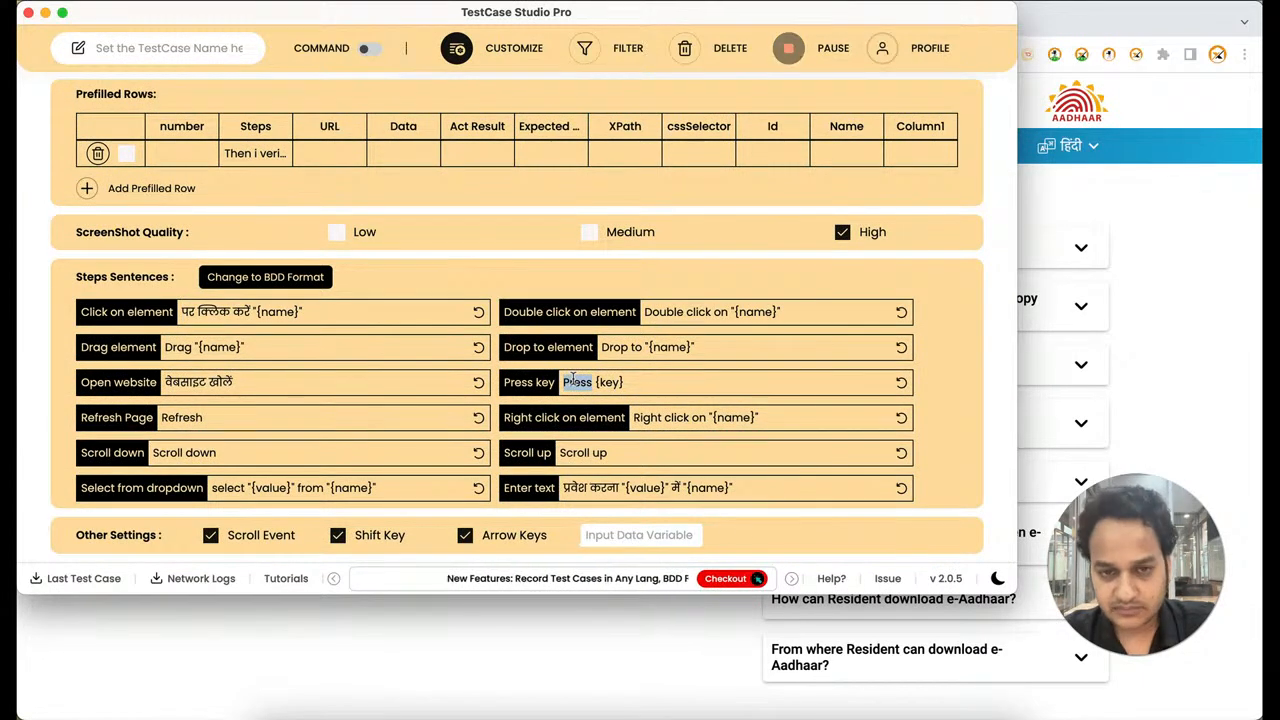
left_click(491, 52)
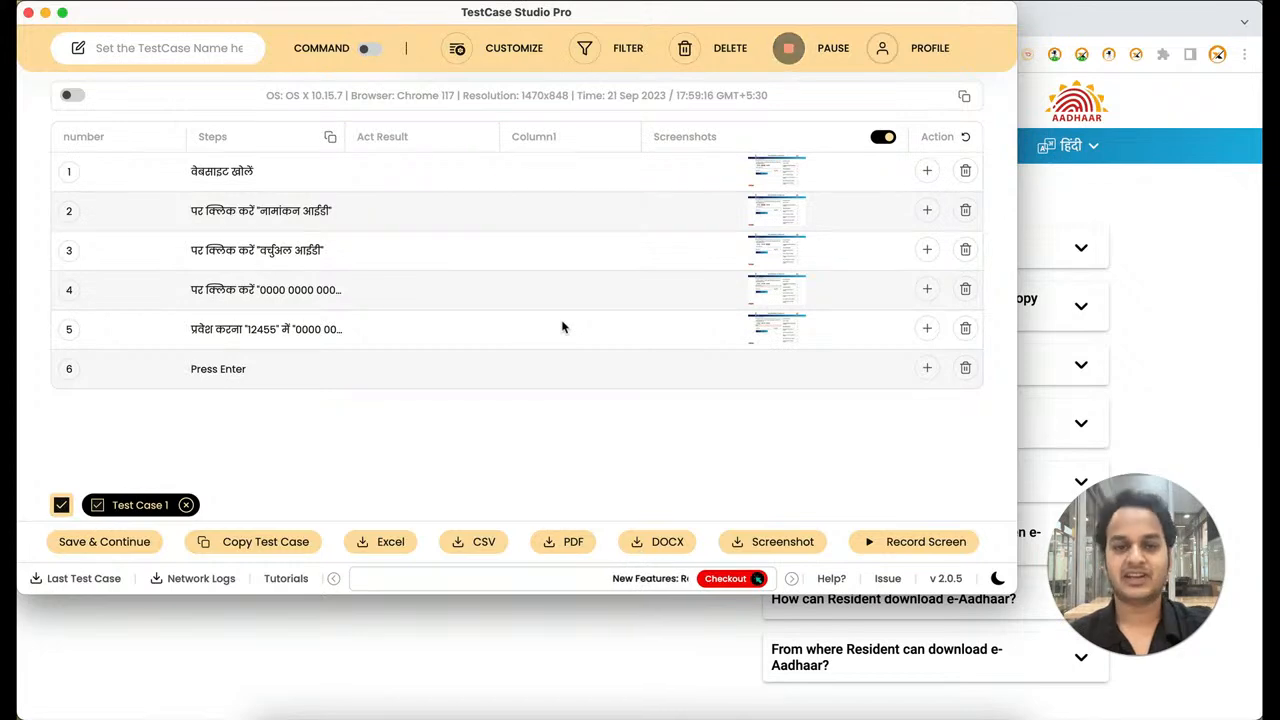
Close TestCase Studio and open the TestCase Studio Pro product page on the SelectorsHub site to review its installation and free-trial instructions
left_click(29, 12)
left_click(196, 22)
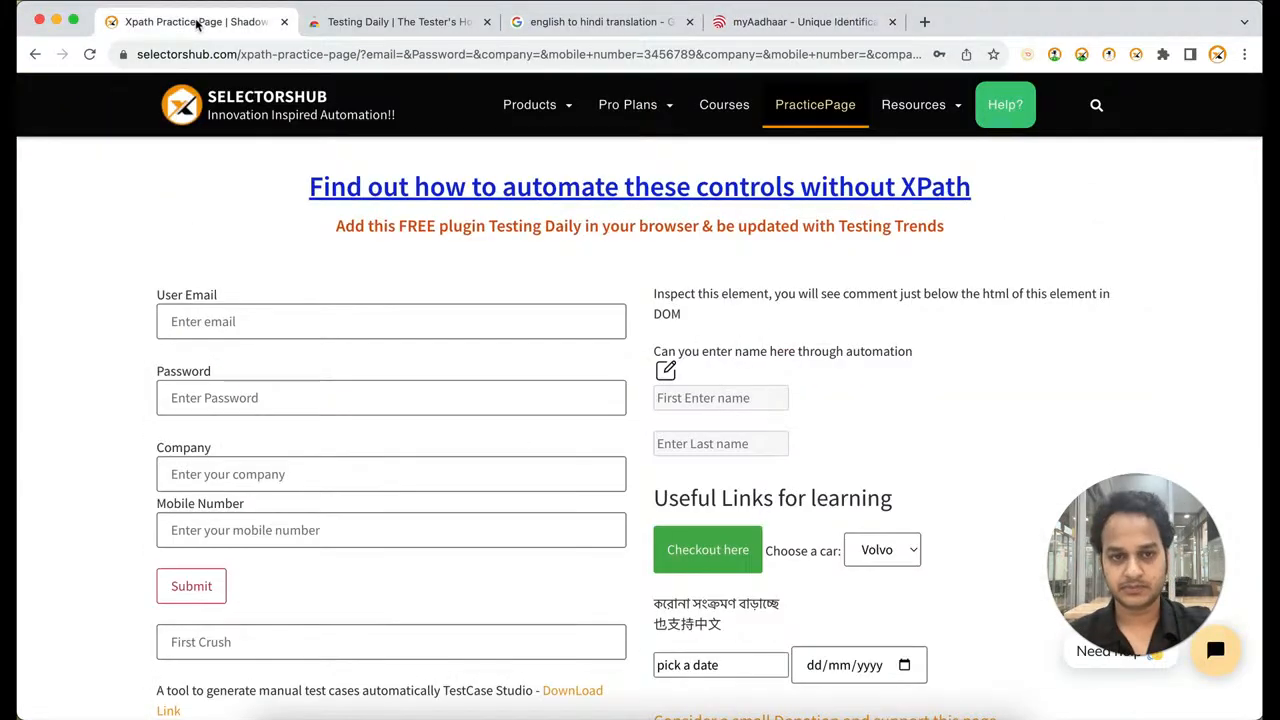
mouse_move(574, 117)
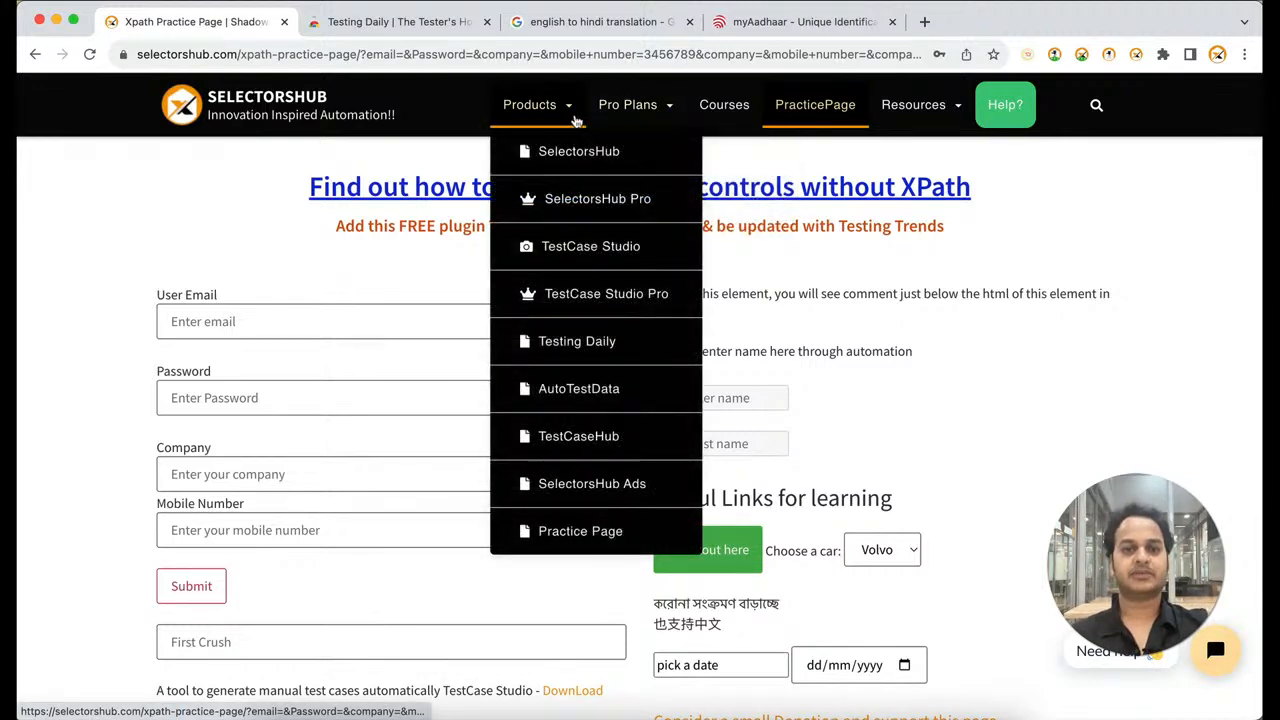
left_click(574, 293)
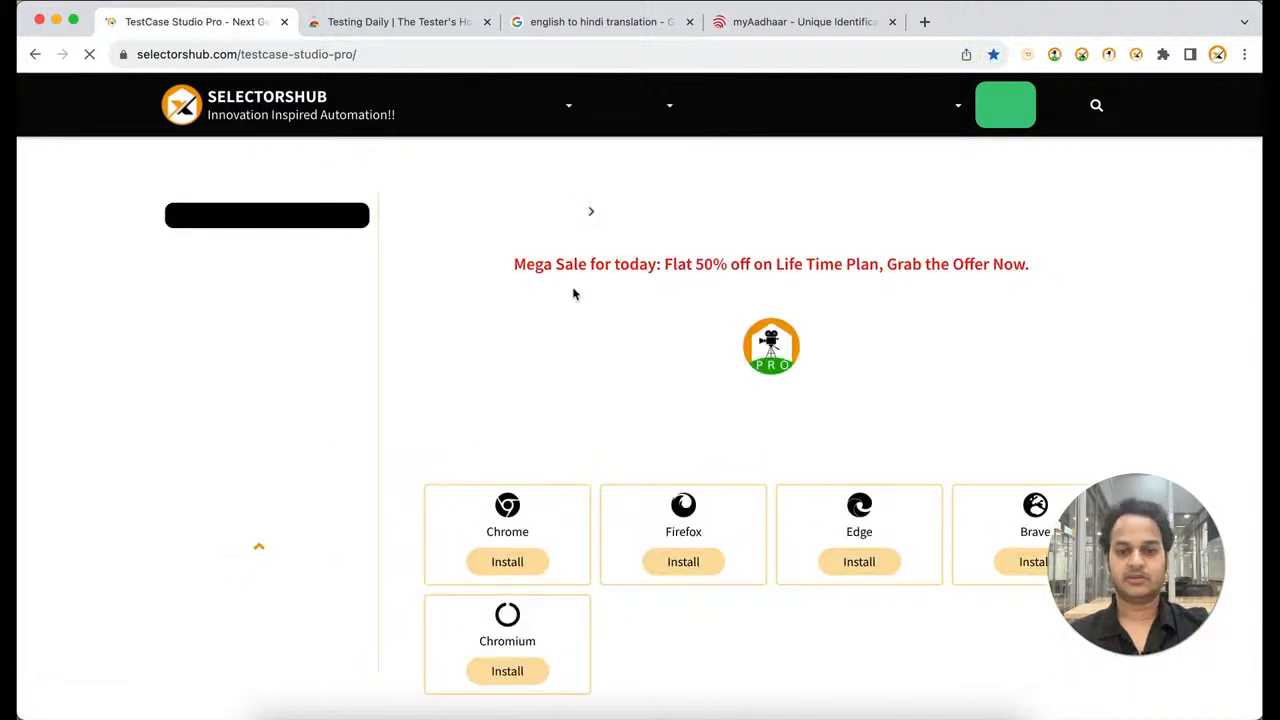
scroll(574, 293, "down", 3)
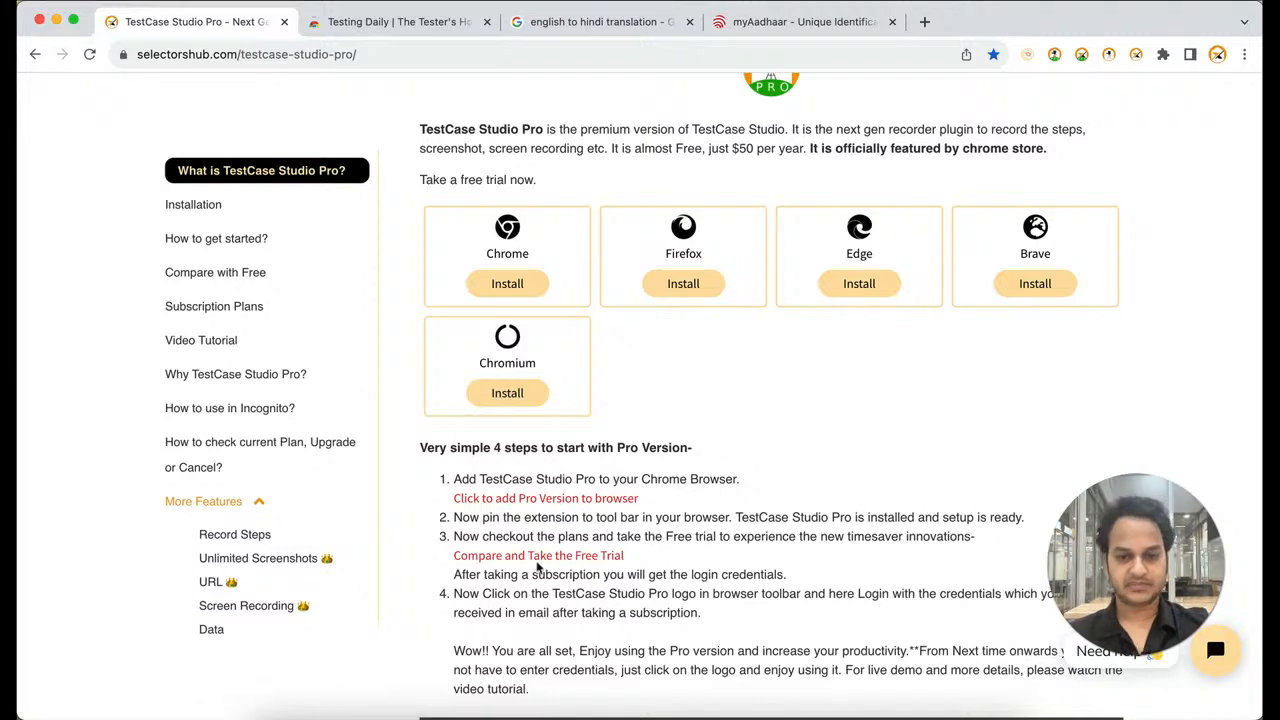
scroll(684, 563, "down", 1)
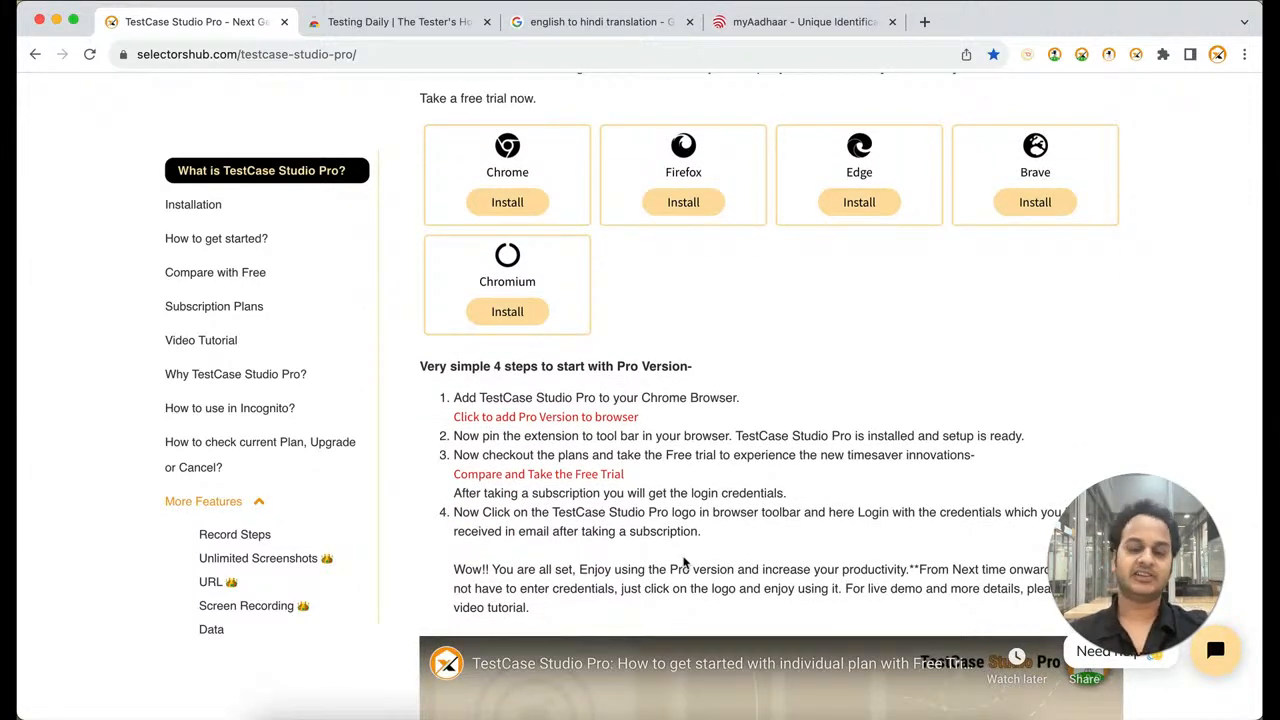
scroll(684, 563, "up", 5)
Open the TestCase Studio Pro plans page and examine the Mega Sale offer and the Free, Premium and Business feature lists
mouse_move(628, 104)
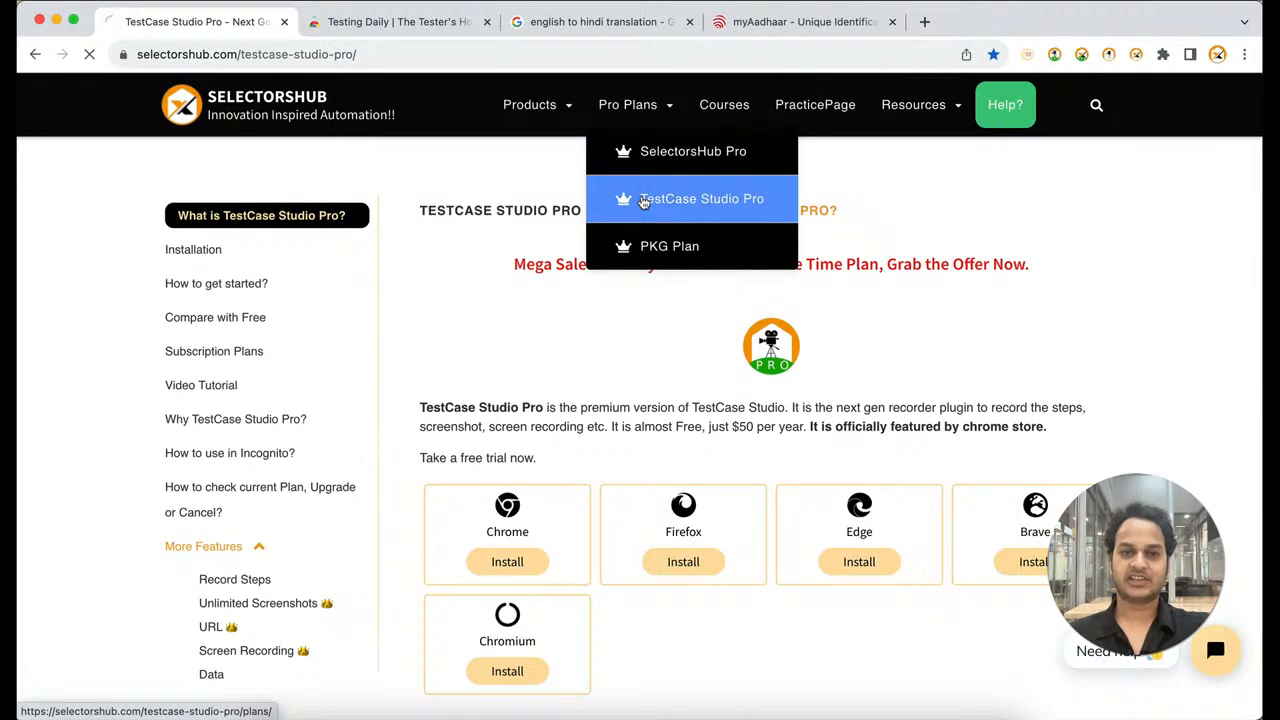
left_click(645, 200)
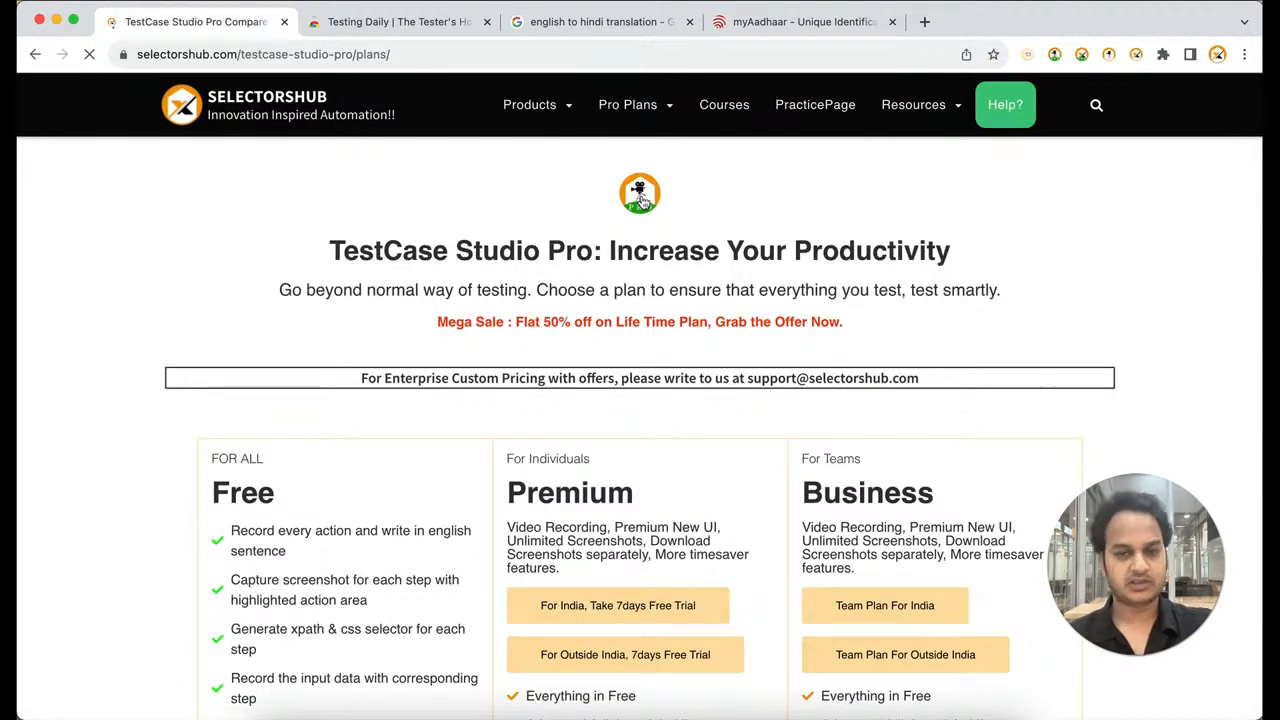
left_click_drag(516, 321, 814, 331)
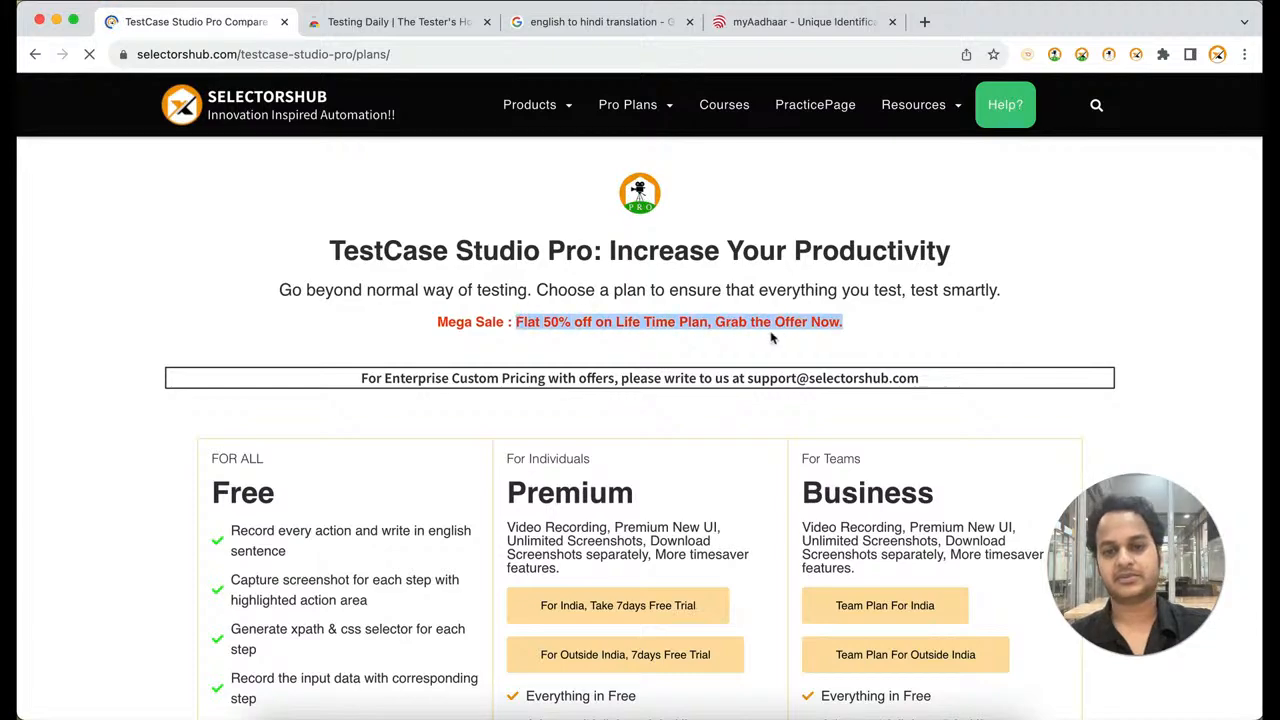
scroll(806, 341, "down", 3)
scroll(683, 541, "down", 2)
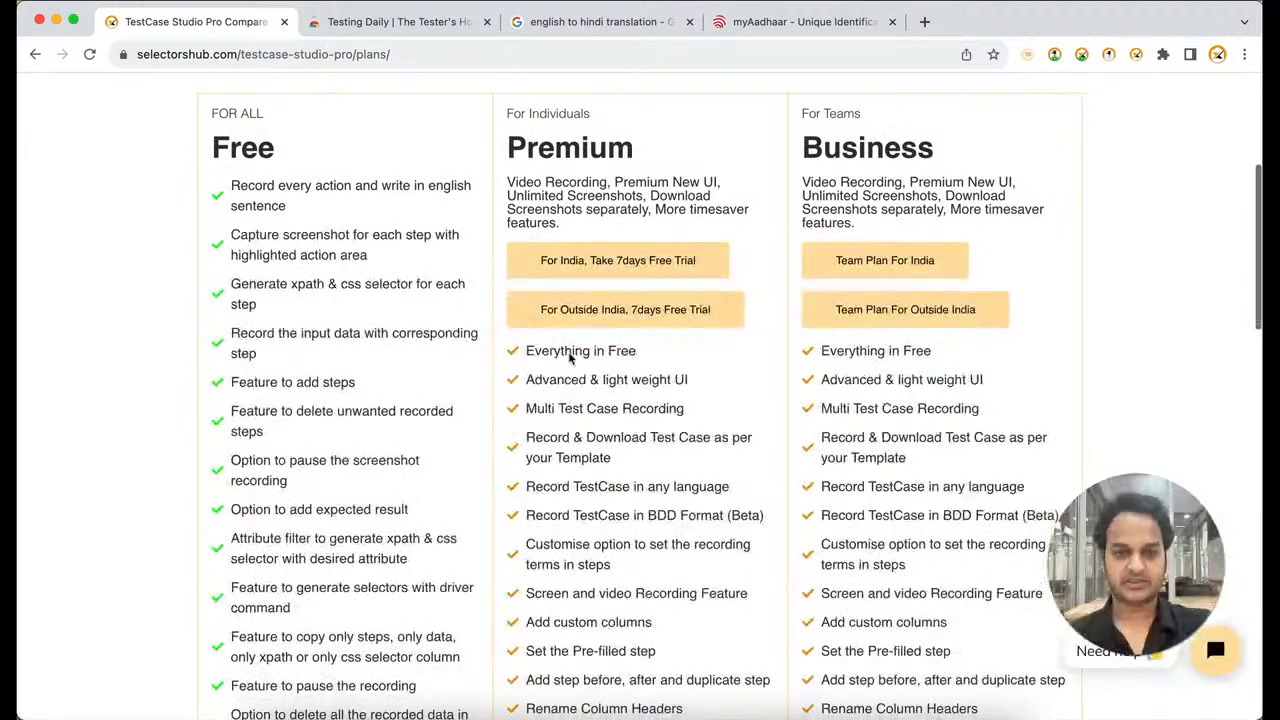
scroll(617, 545, "down", 4)
scroll(617, 545, "down", 6)
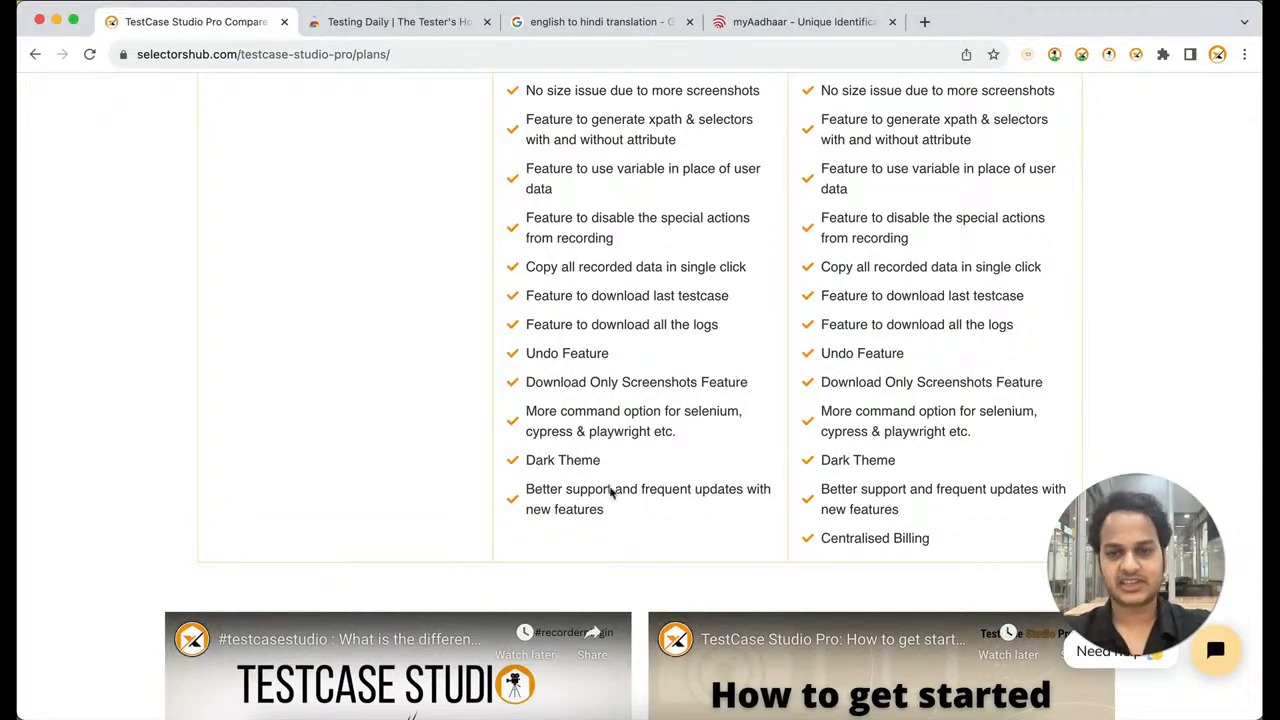
scroll(694, 431, "up", 15)
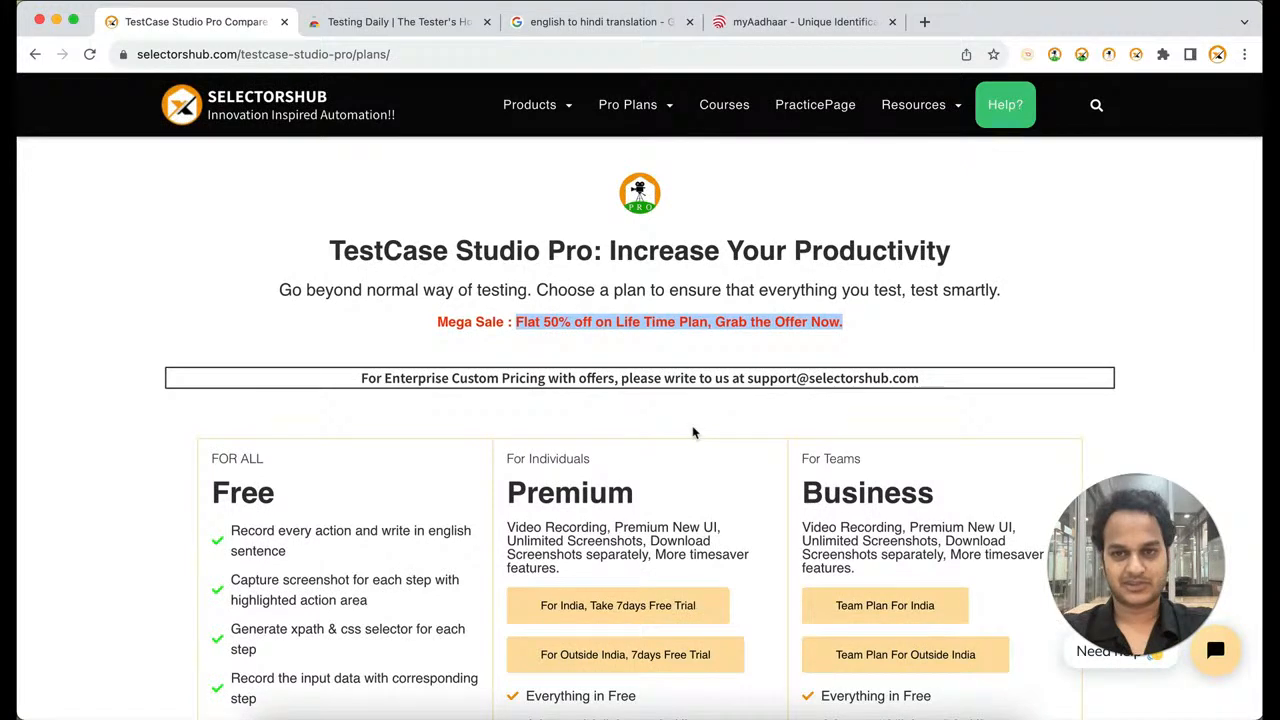
left_click(896, 17)
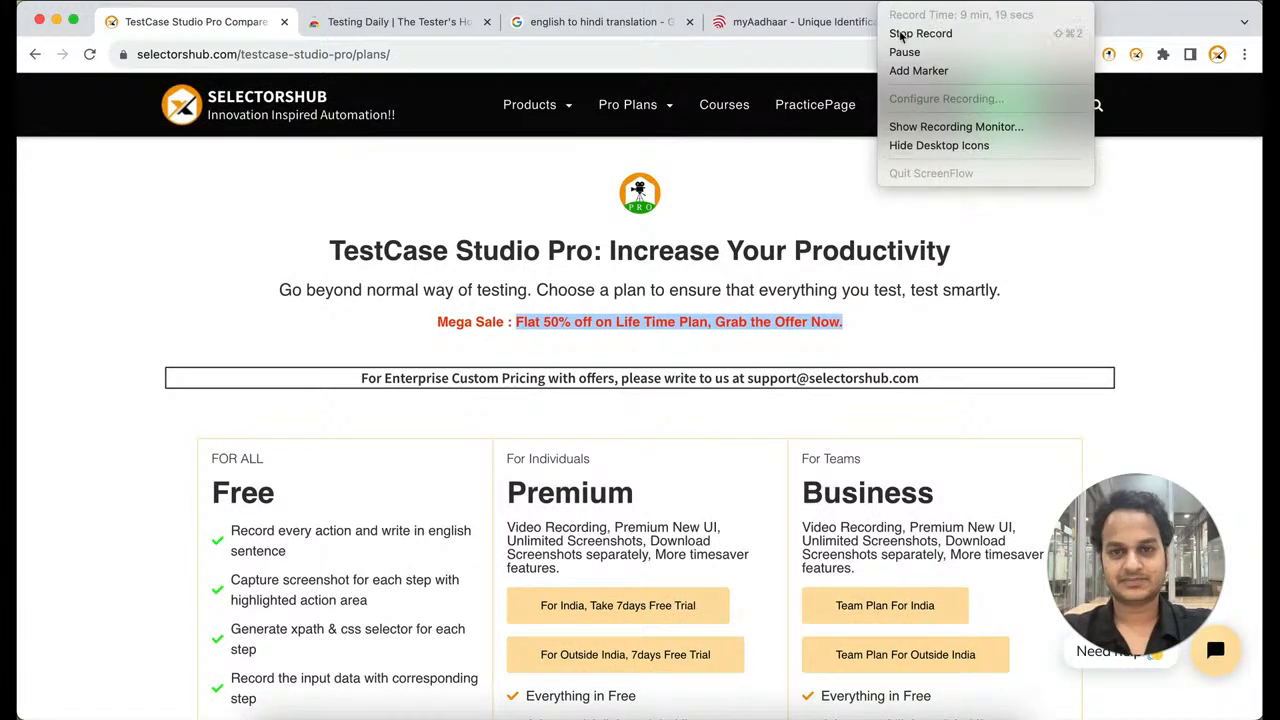
left_click(903, 31)
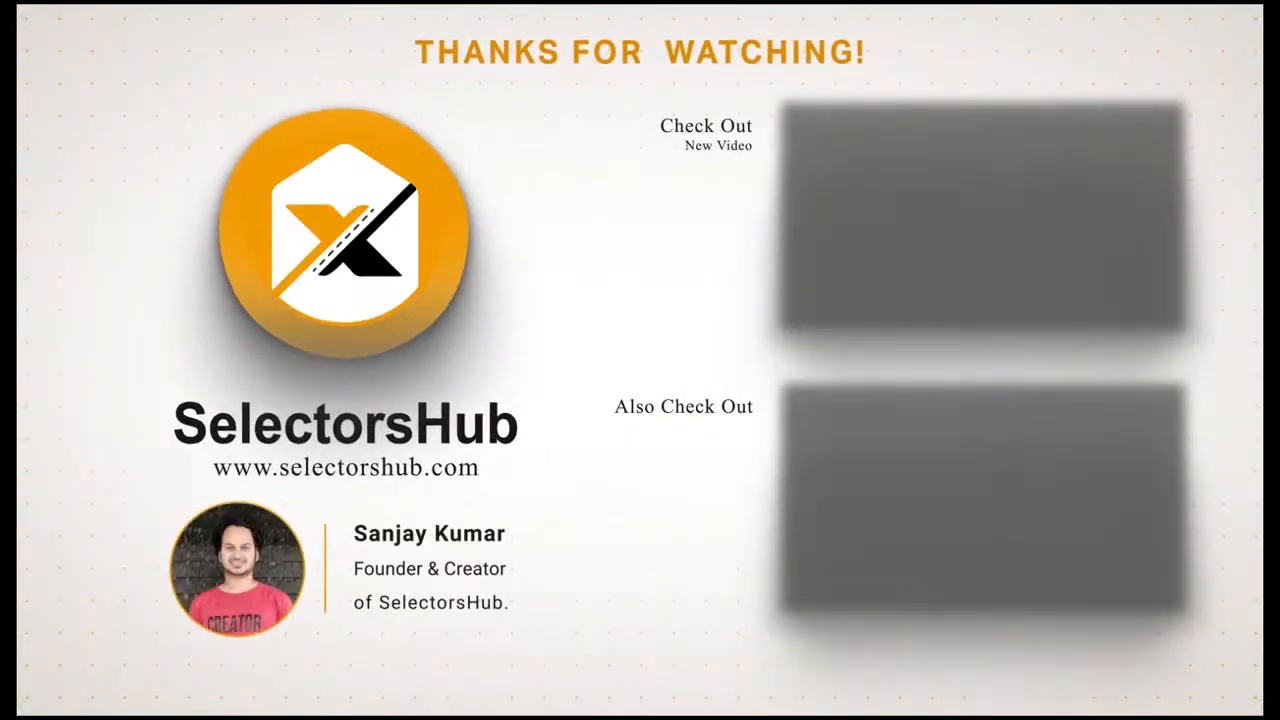